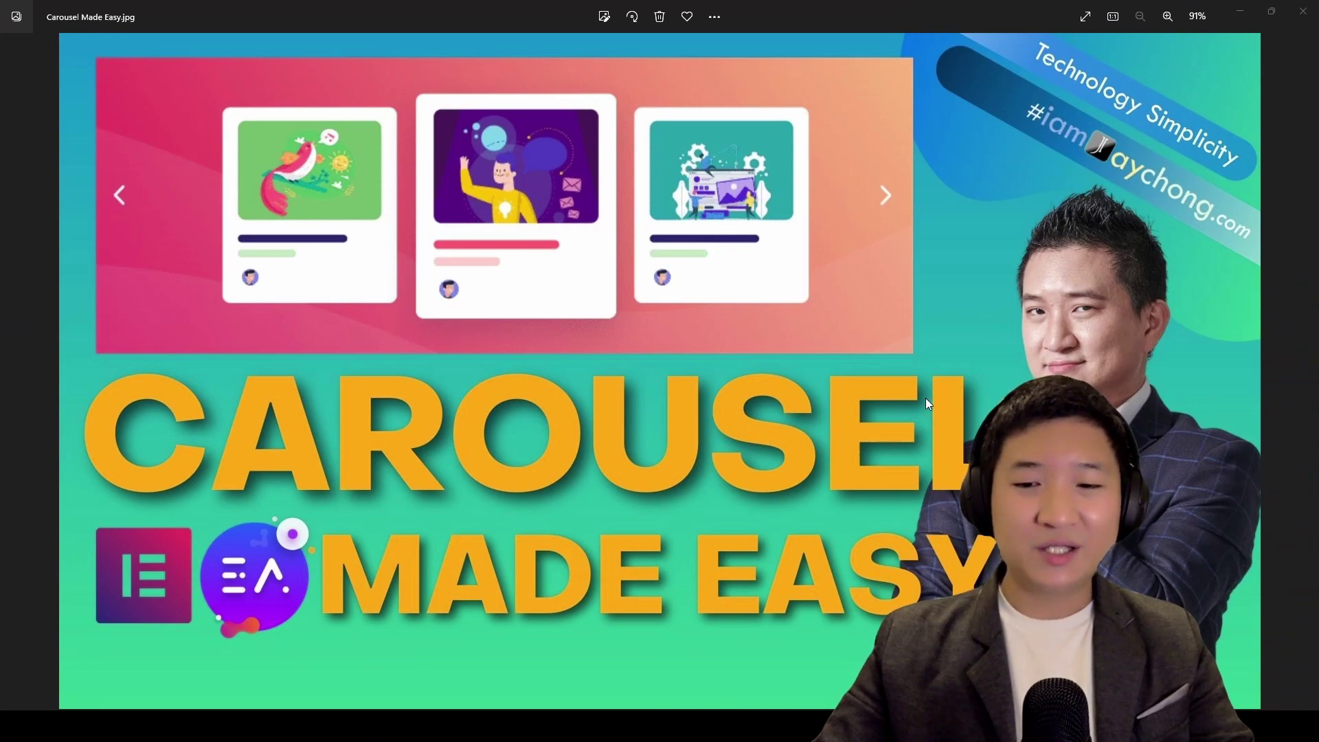
Step: Launch the Mouse Highlight helper from the Start menu and hide its settings window
key("super")
left_click(833, 332)
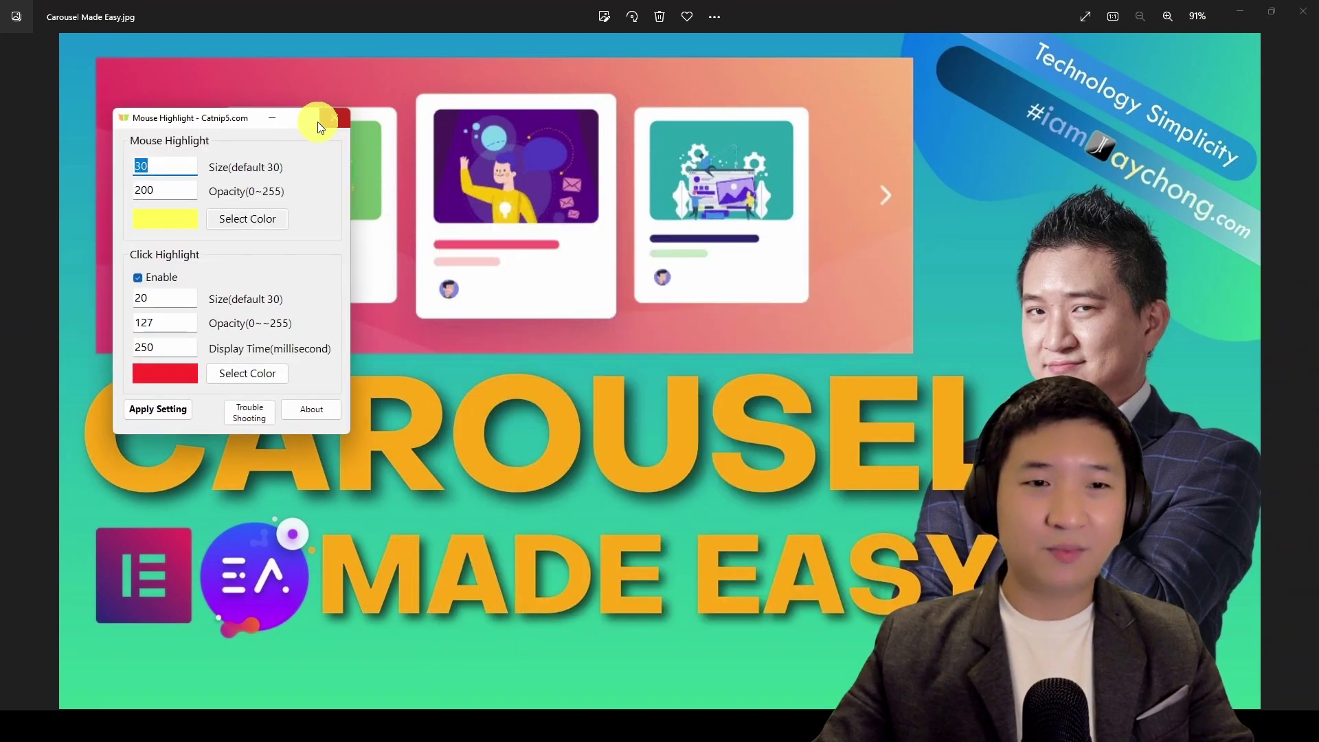
left_click(275, 122)
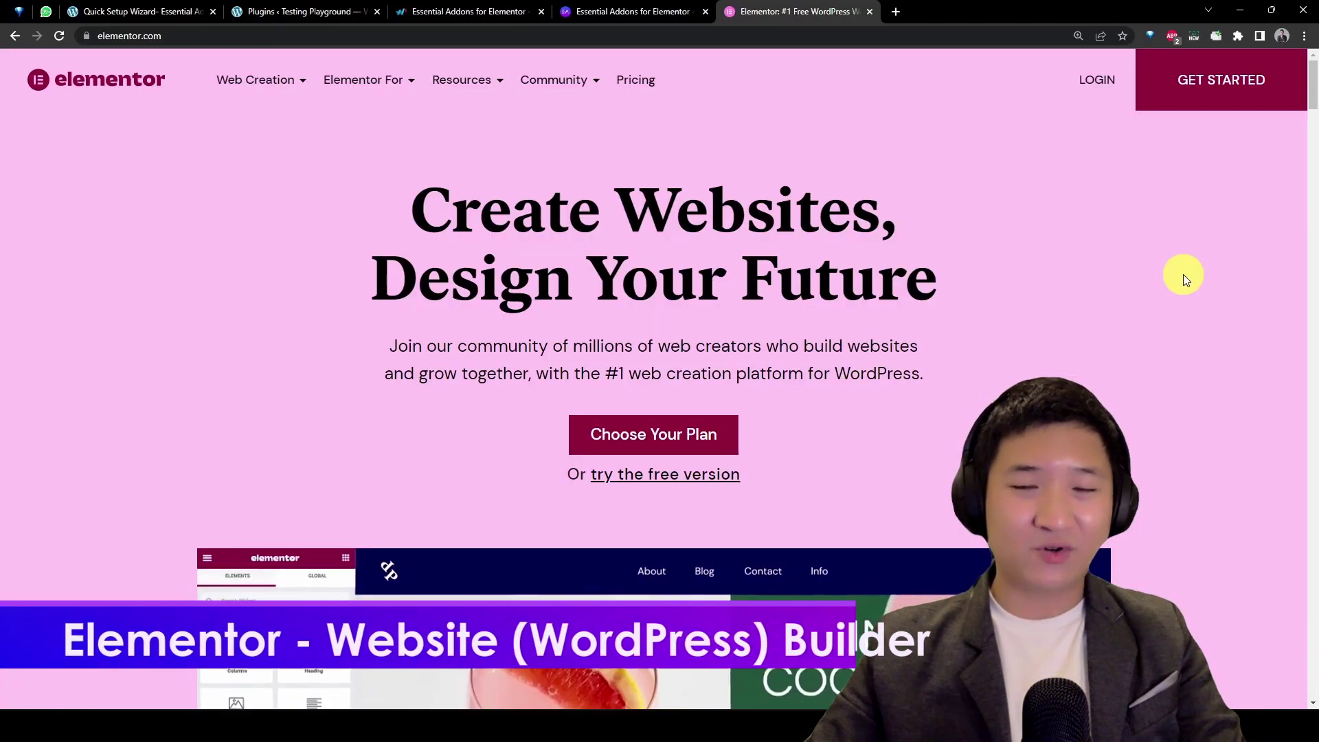
Step: Magnify the Elementor homepage and highlight its '#1 web creation platform' claim
key("ctrl+plus")
key("ctrl+plus")
key("ctrl+plus")
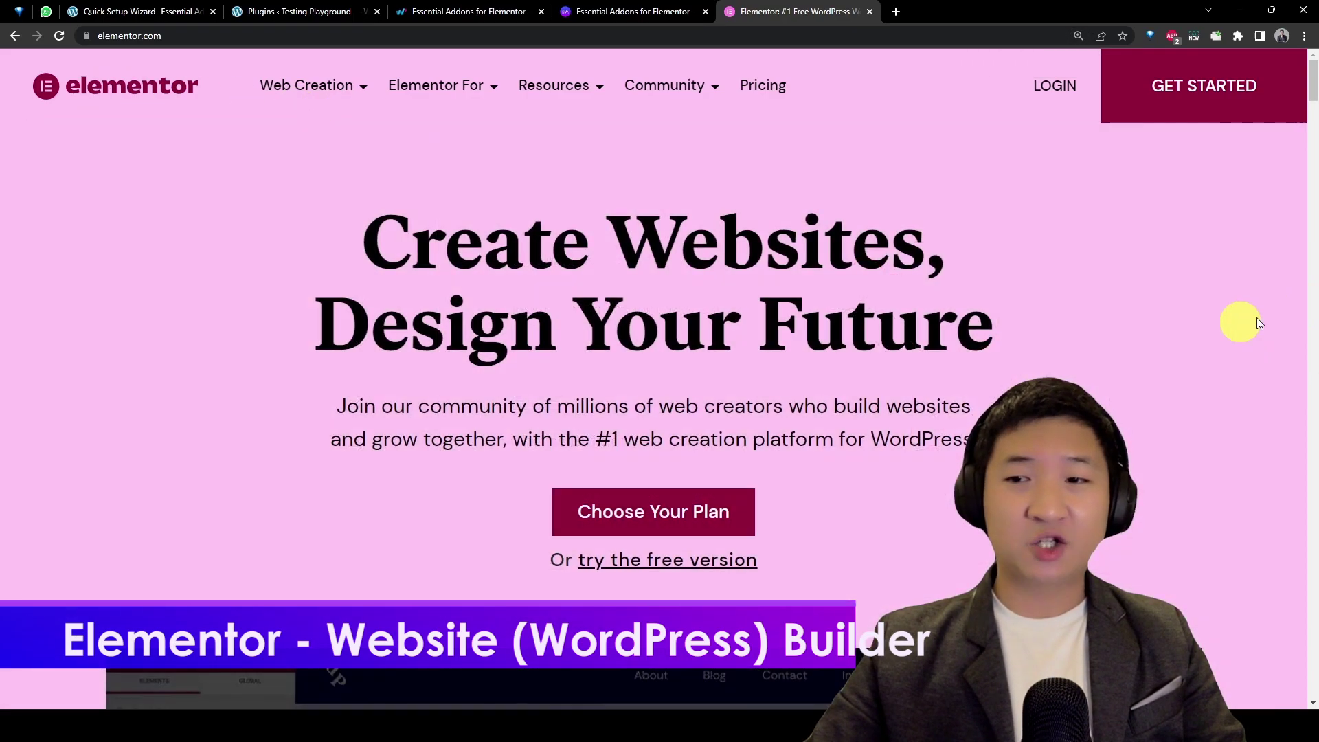
left_click_drag(565, 440, 798, 445)
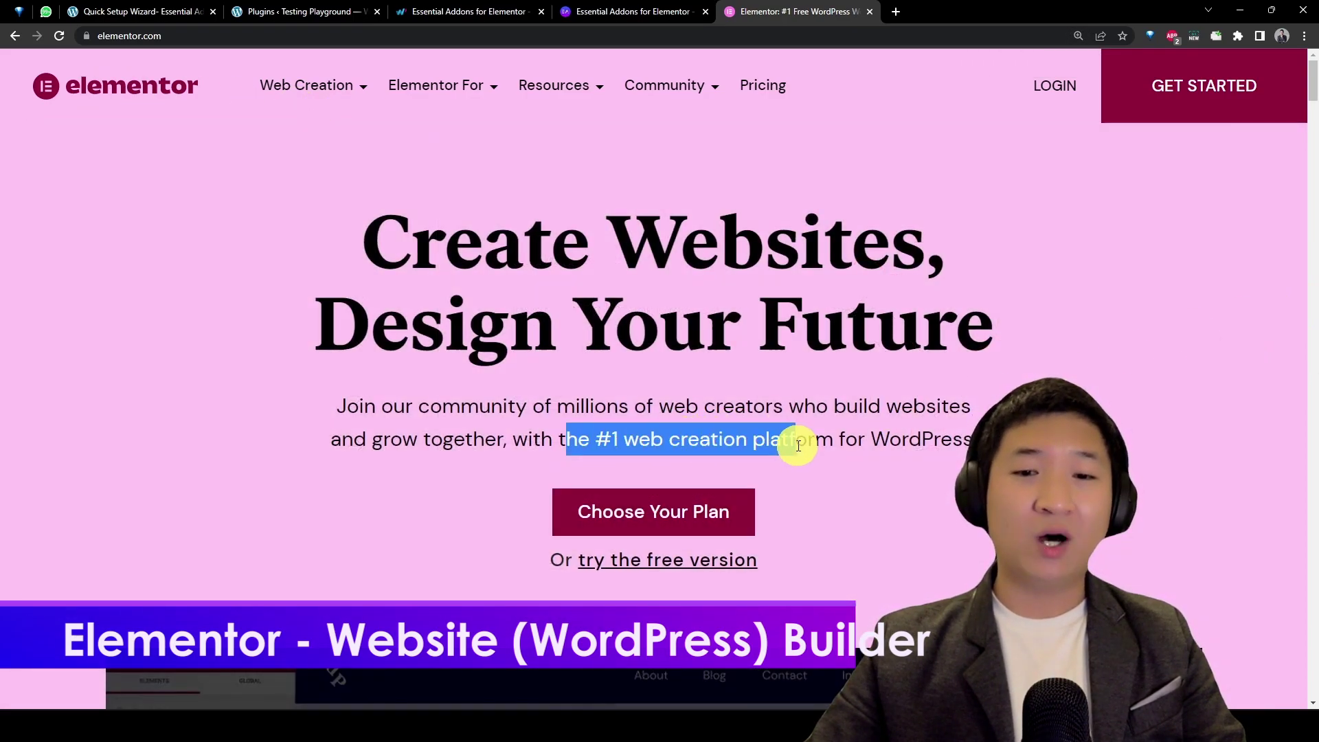
left_click(1100, 390)
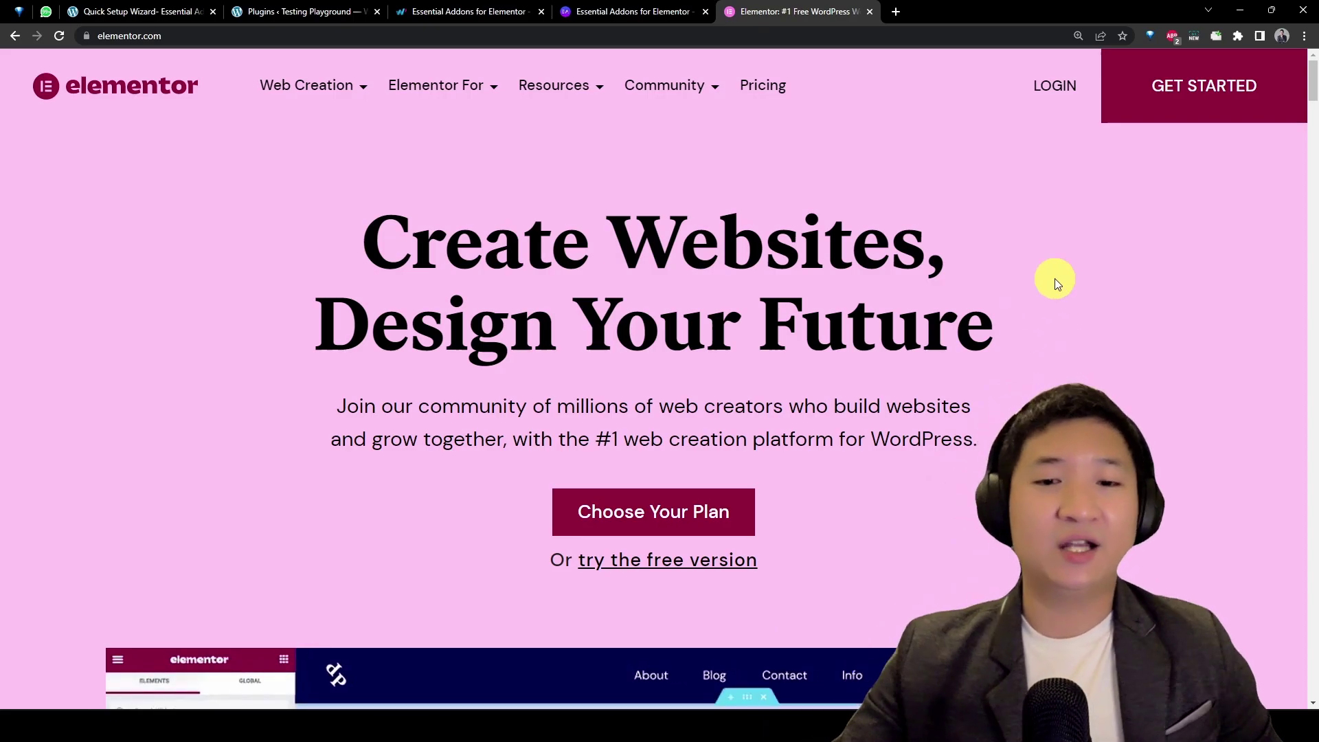
Step: Scroll down the Elementor homepage, then move to the Essential Addons tab
scroll(1309, 151, "down", 10)
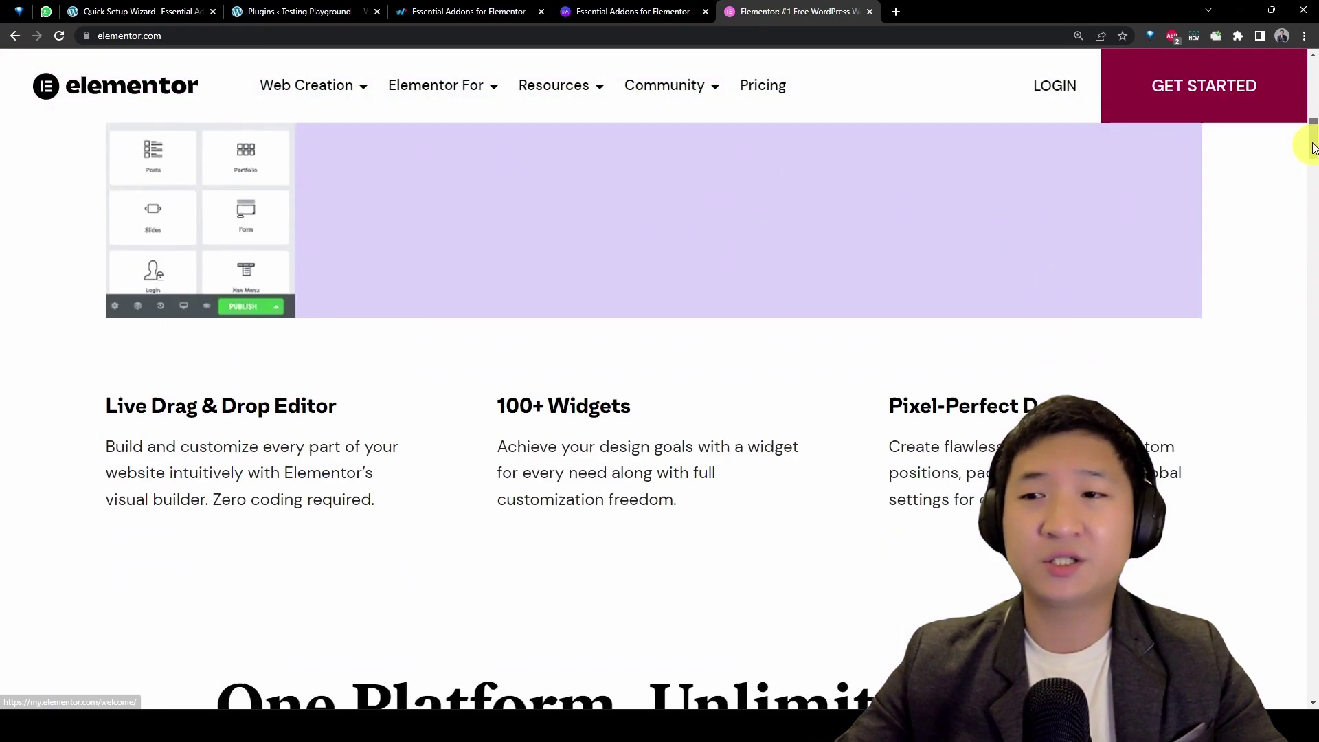
scroll(1312, 148, "down", 3)
left_click(632, 11)
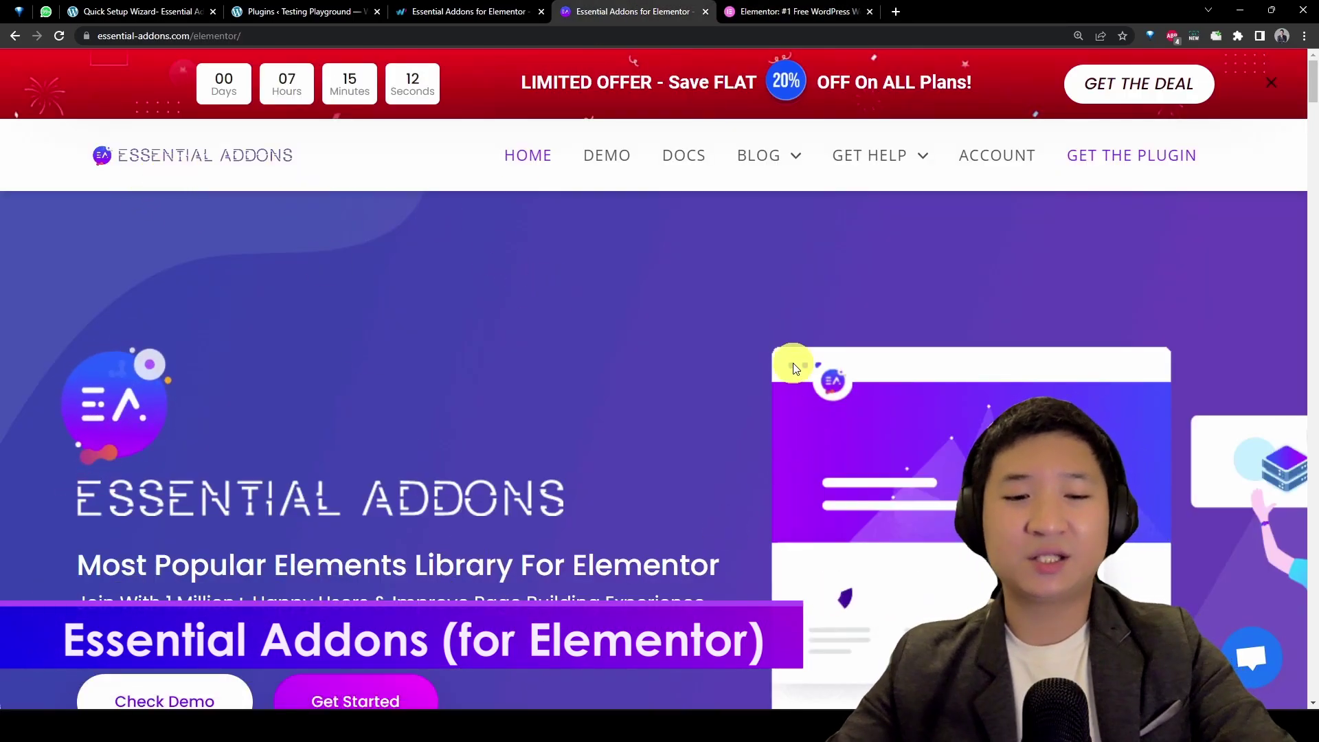
Step: Scroll through the Essential Addons homepage, then move to its features page
scroll(792, 363, "down", 5)
scroll(793, 367, "down", 6)
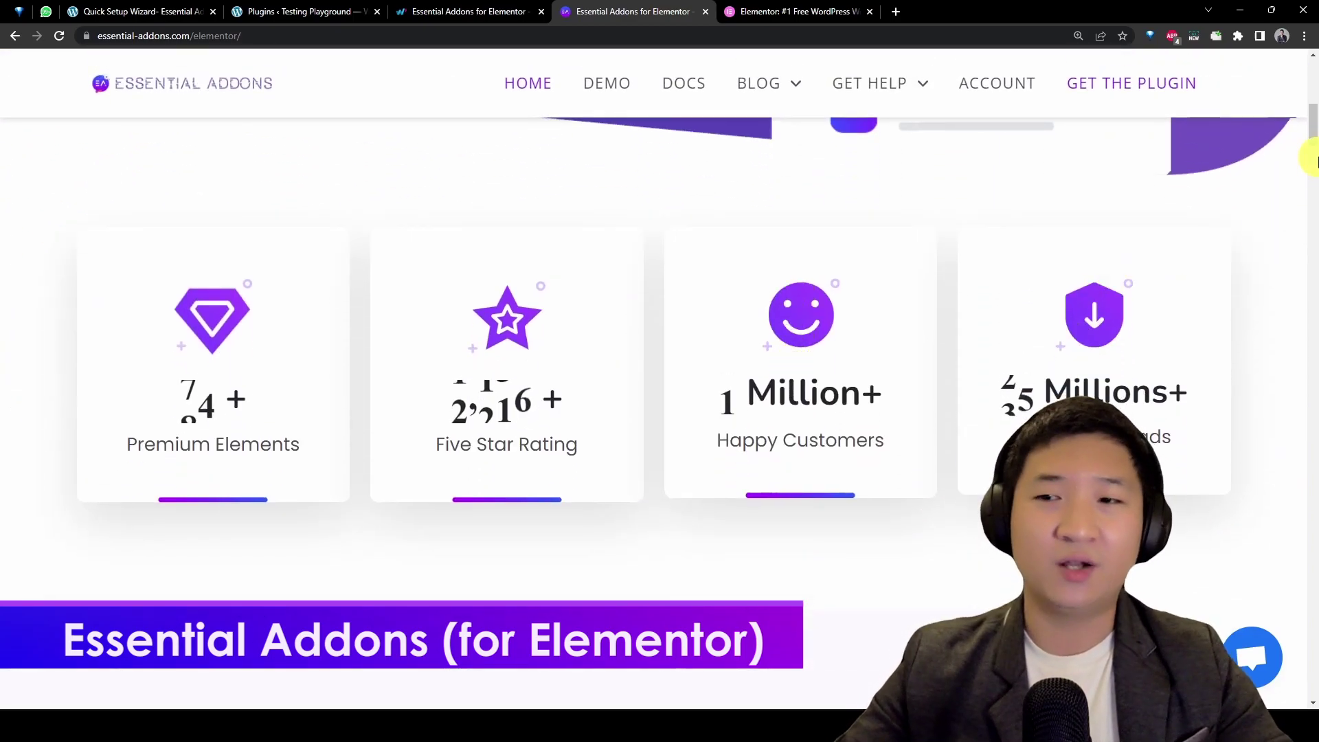
scroll(1313, 134, "down", 5)
scroll(1313, 128, "up", 15)
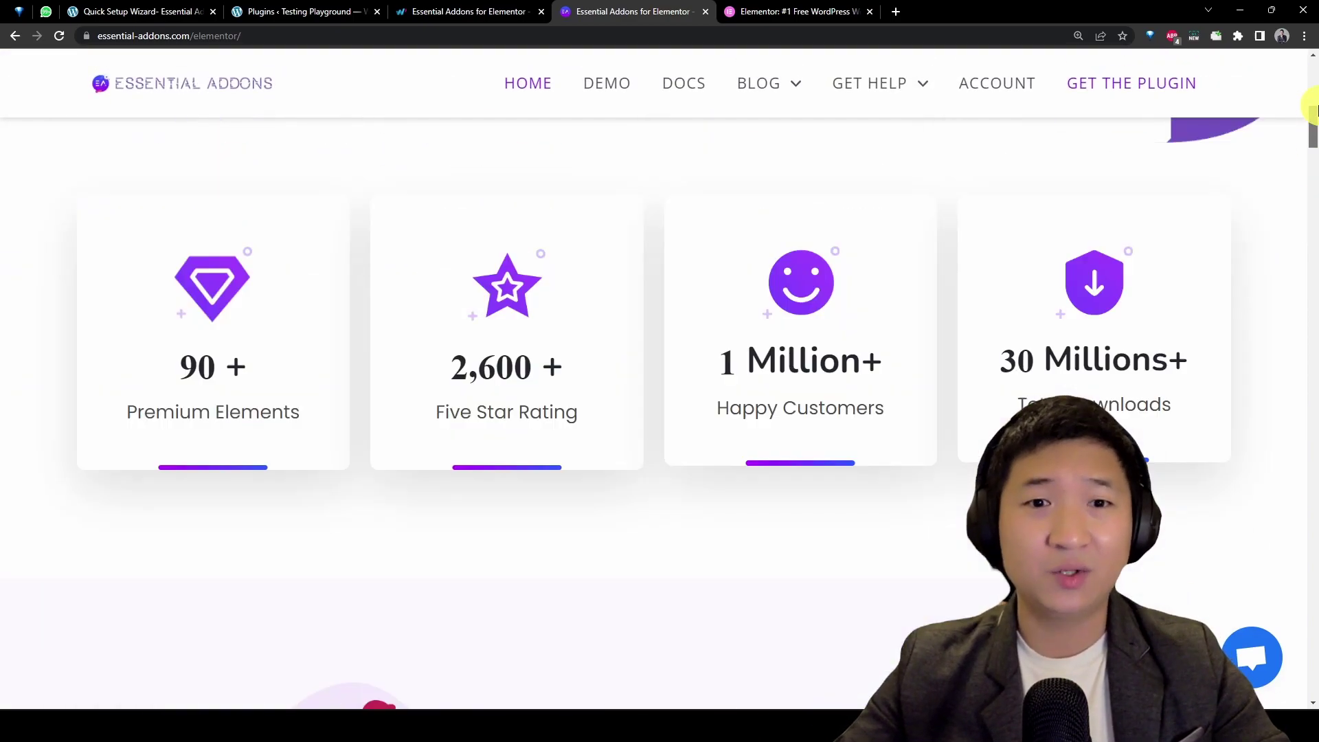
left_click(484, 11)
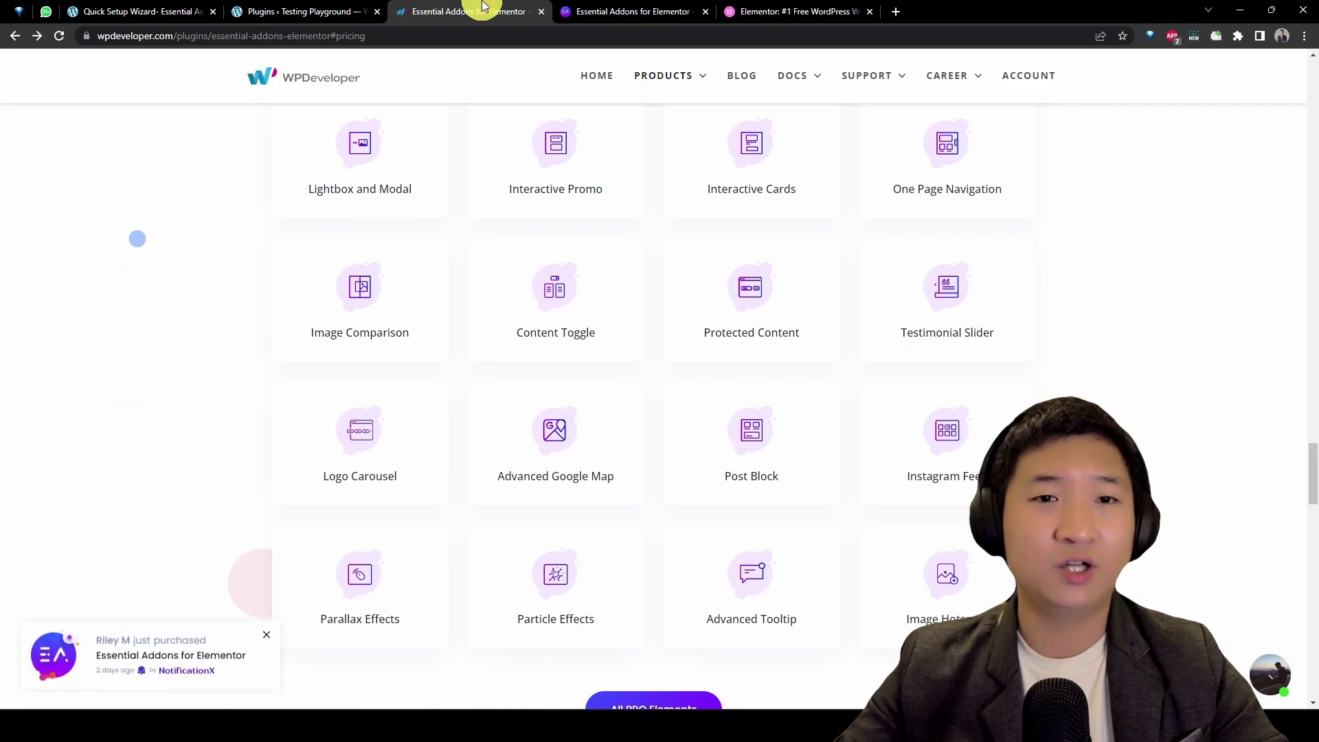
scroll(1088, 296, "up", 15)
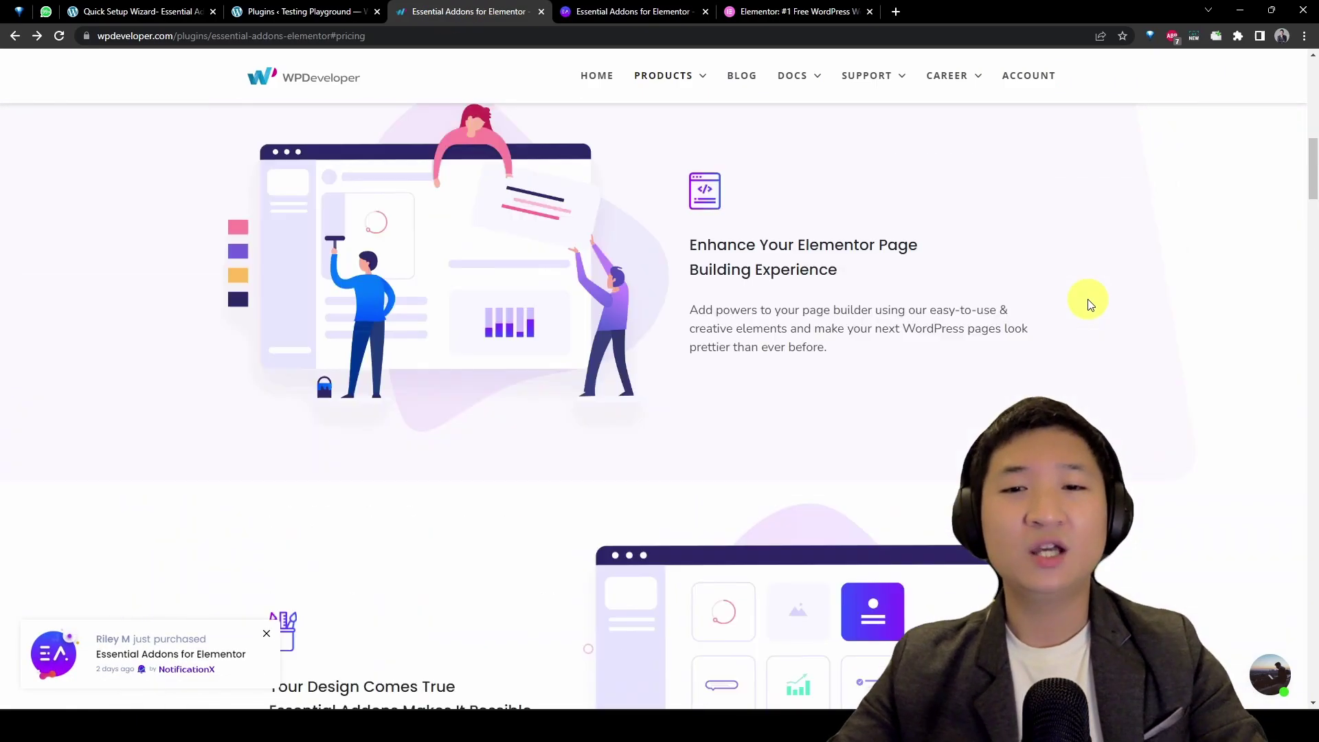
Step: Search the features page for 'carou' and open the All Free Elements list
key("ctrl+f")
type("carou")
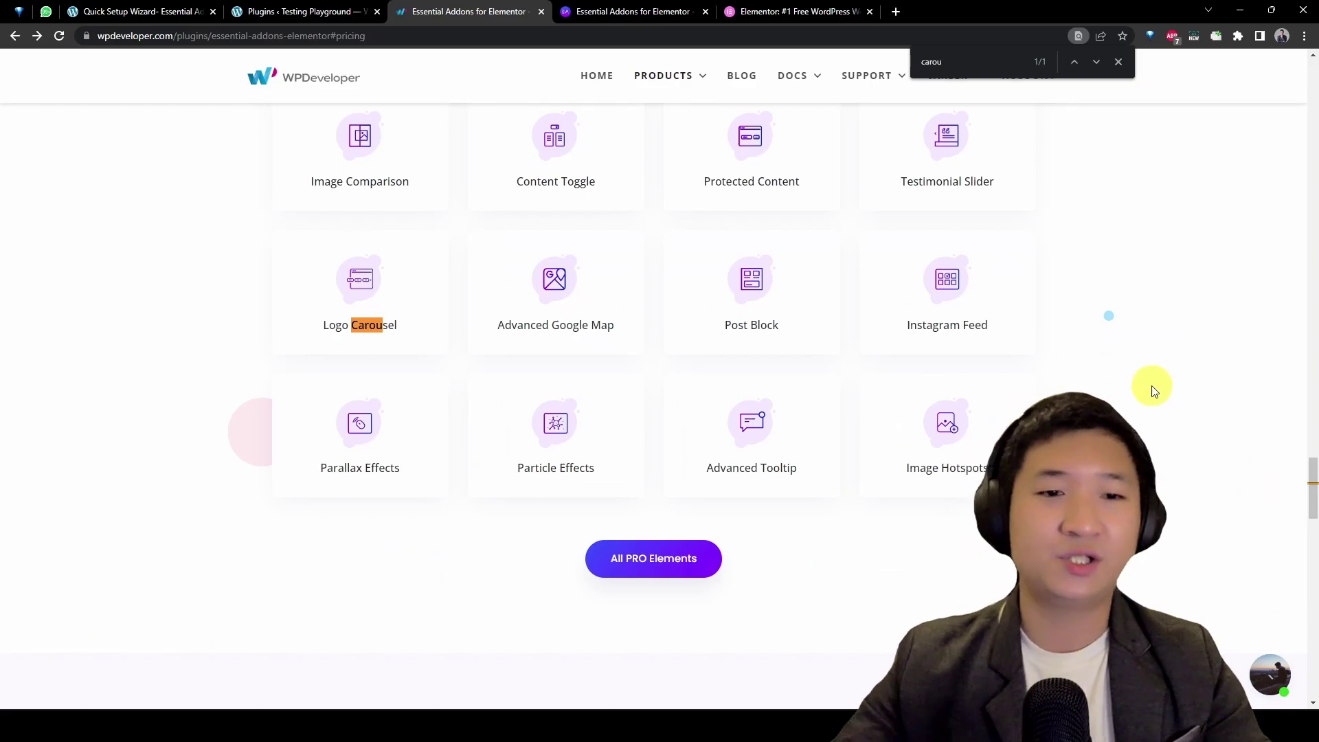
scroll(1054, 382, "down", 2)
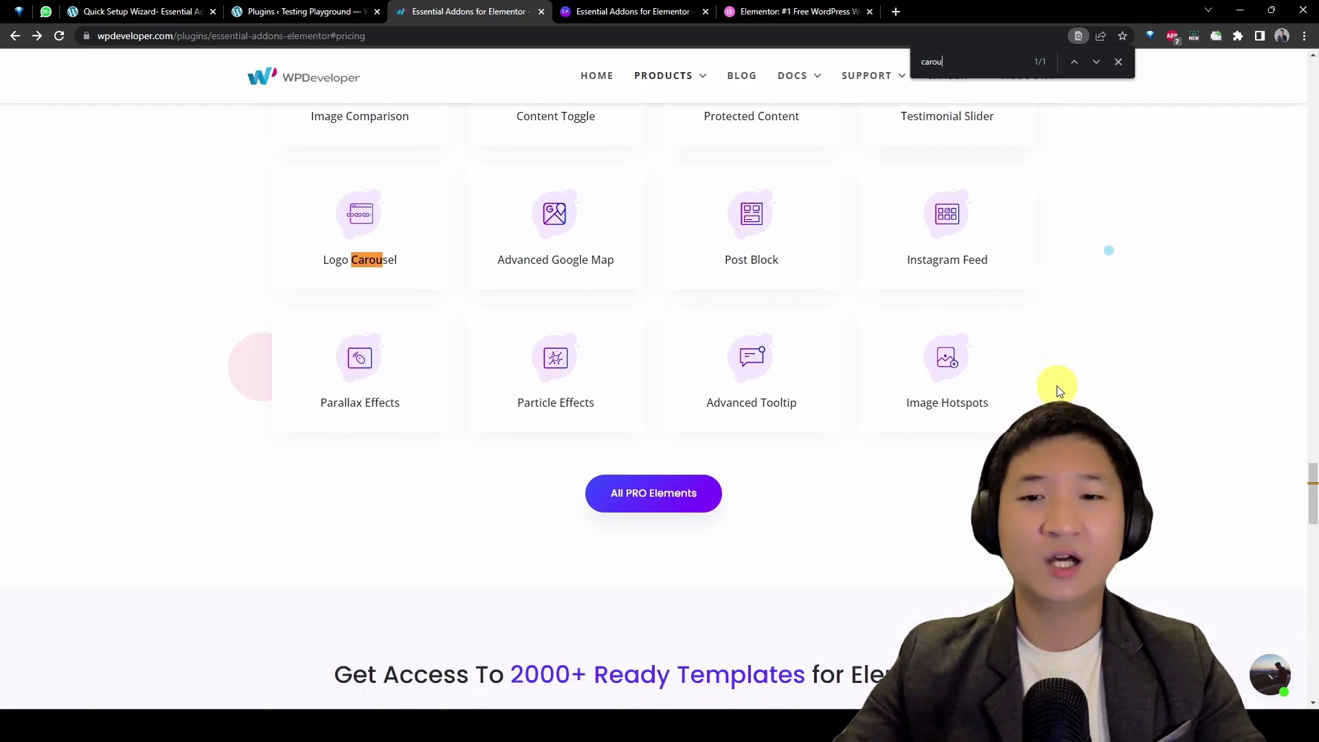
scroll(1045, 382, "down", 15)
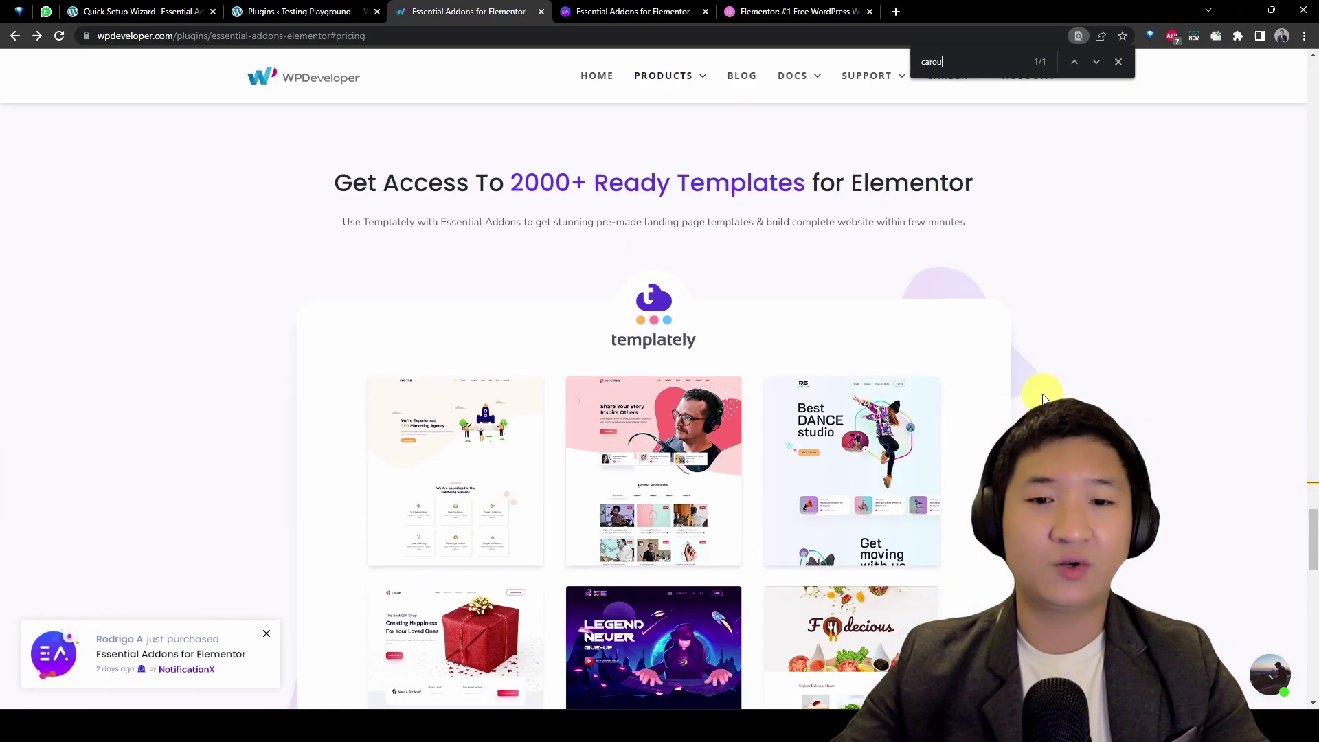
scroll(1042, 397, "up", 20)
scroll(1043, 397, "up", 7)
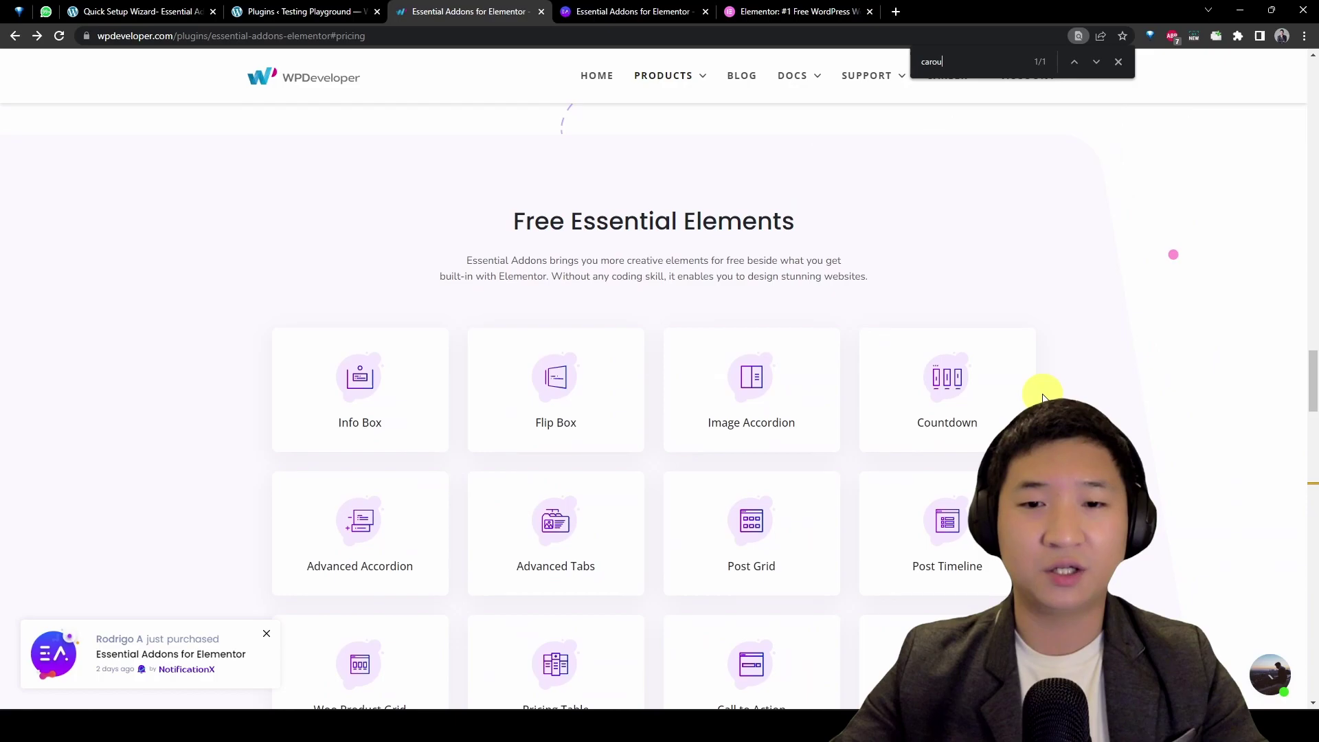
mouse_move(1314, 378)
left_mouse_down()
mouse_move(1313, 501)
mouse_move(1312, 396)
left_mouse_up()
left_click(662, 425)
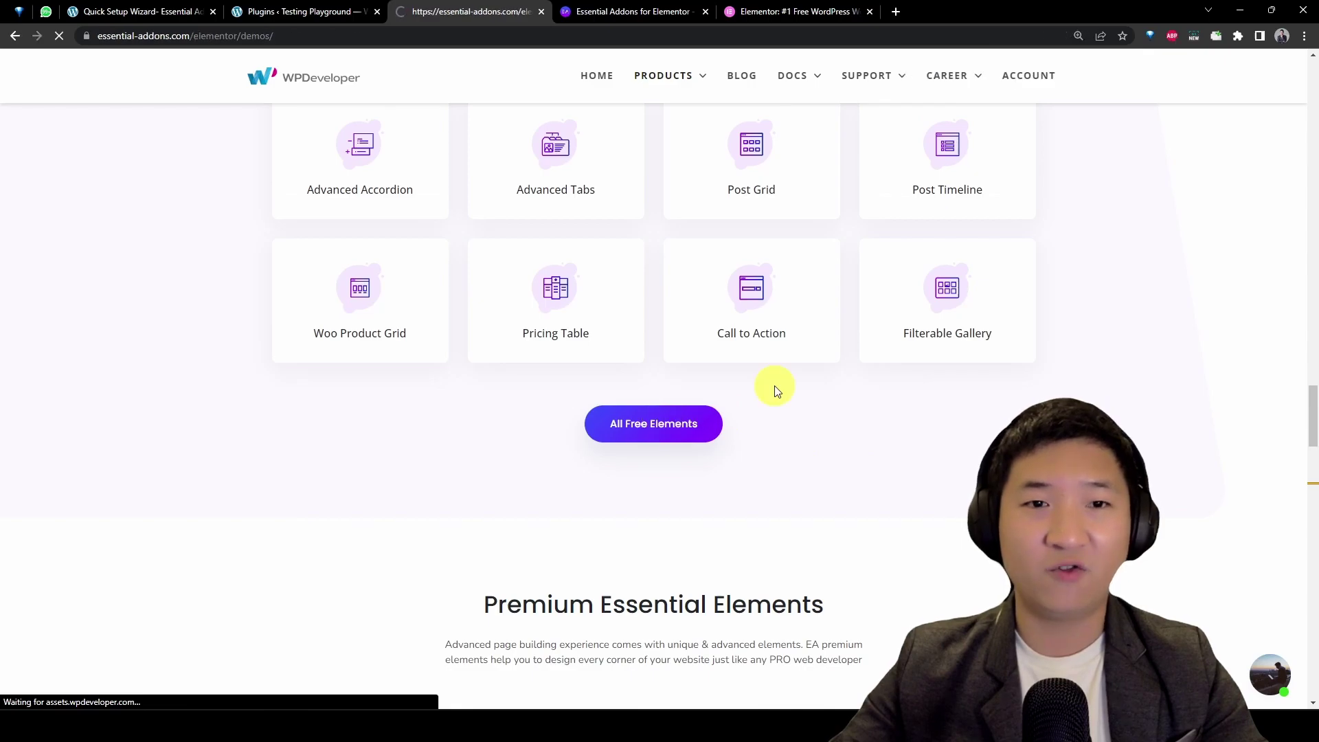
Step: Search the demos for 'carou', stepping through Post, Flip, Twitter Feed and Woo Product Carousel
key("ctrl+f")
type("carou")
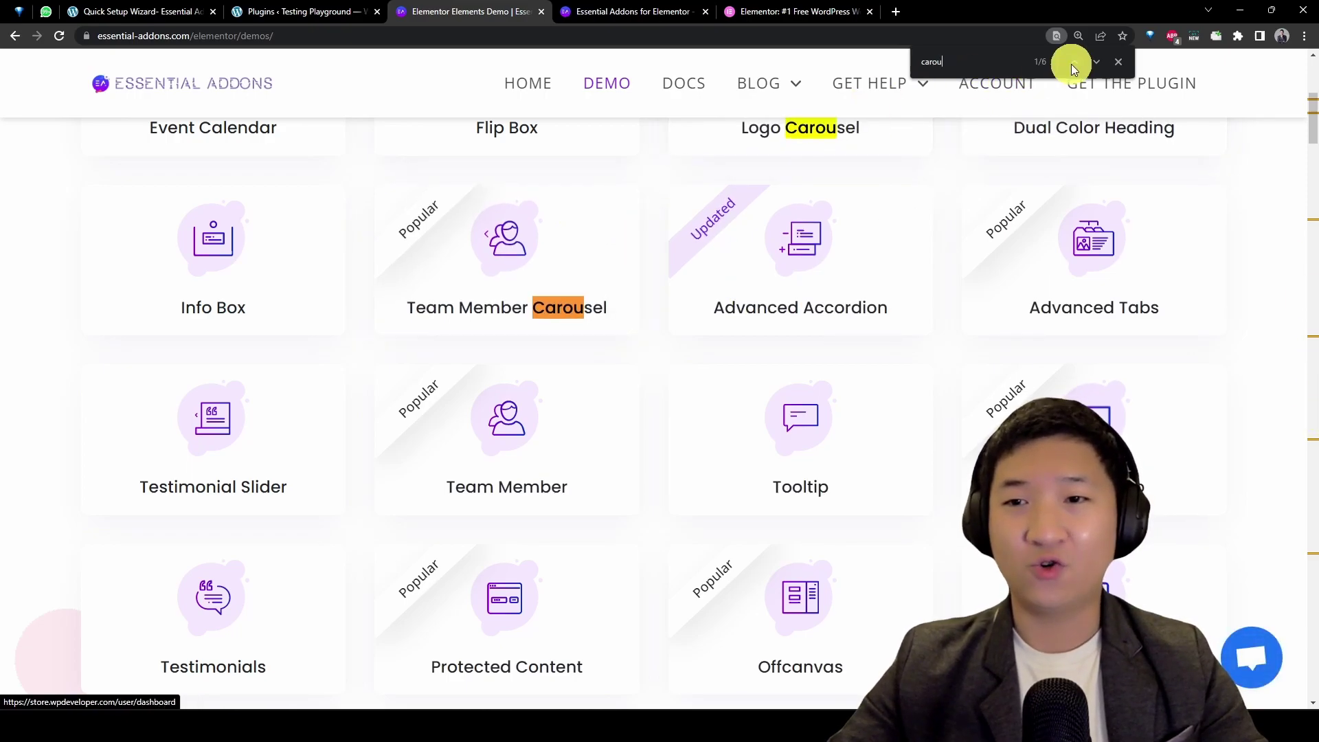
left_click(1106, 64)
left_click(1095, 64)
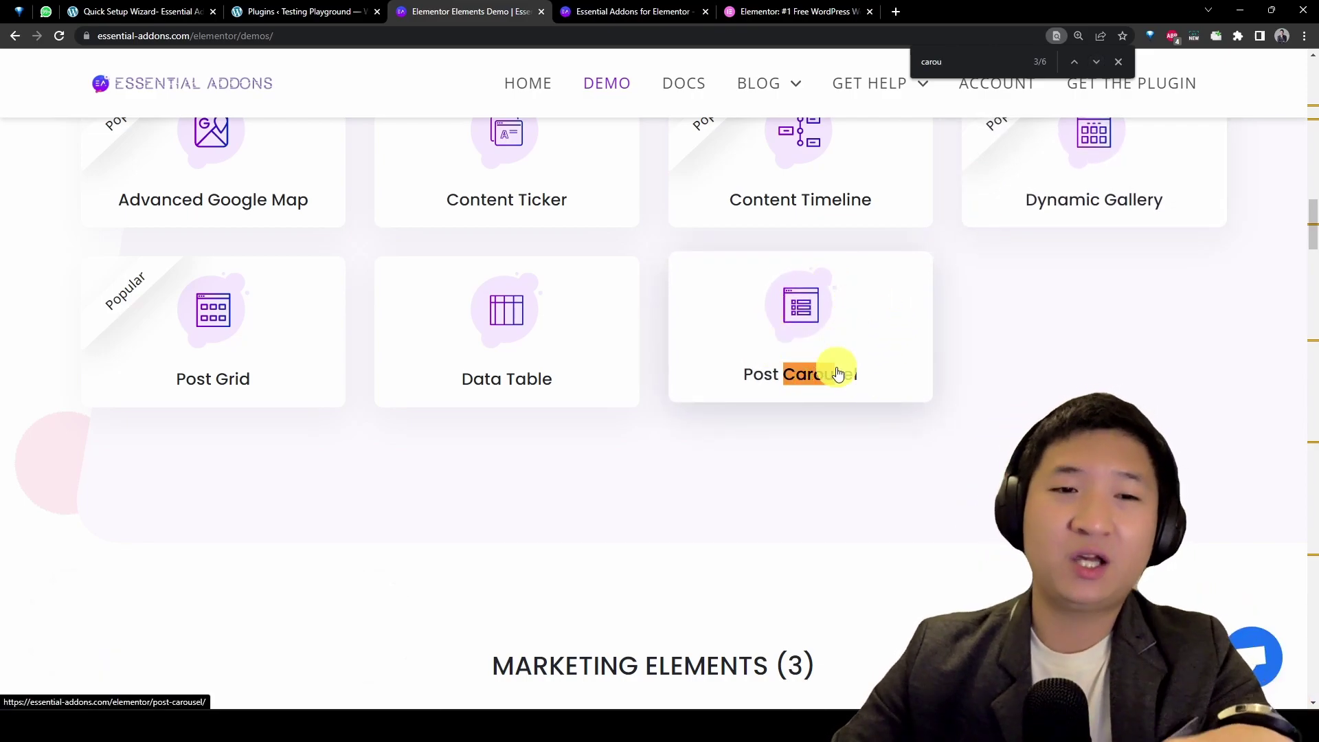
scroll(837, 376, "down", 1)
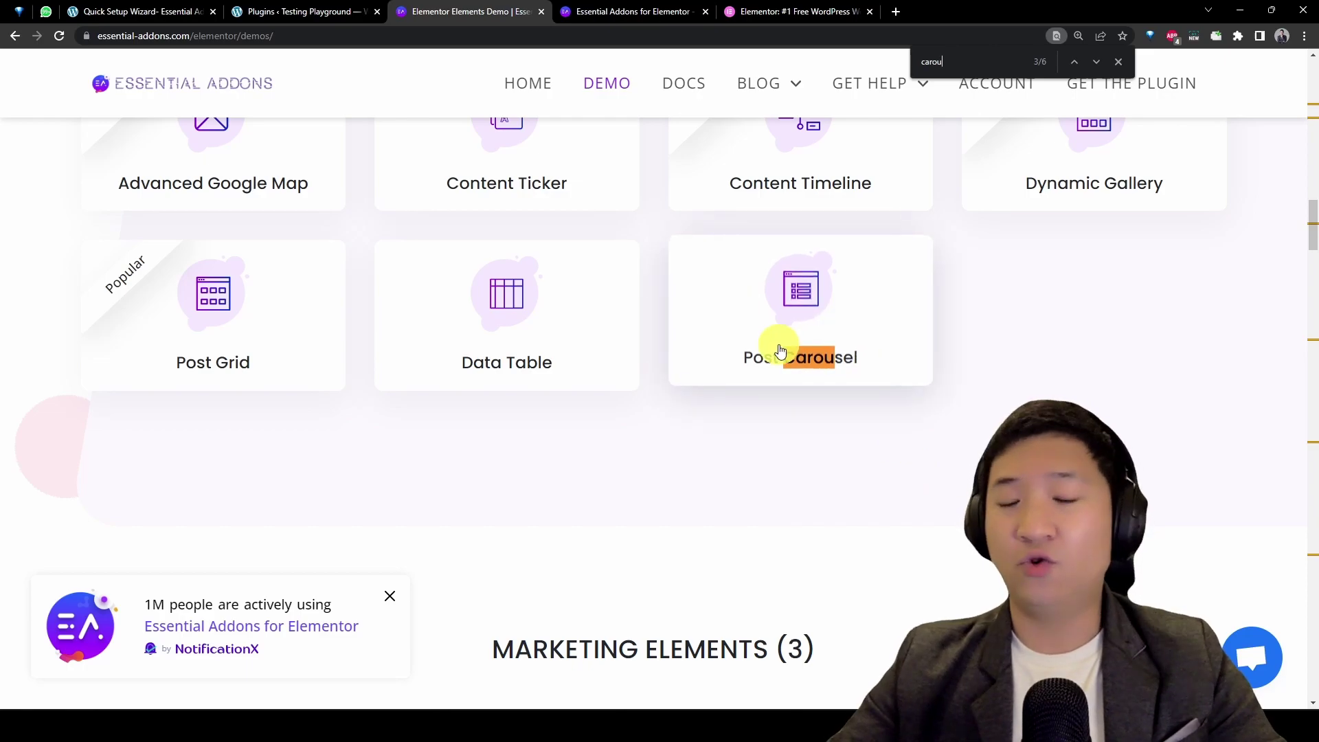
left_click(1096, 62)
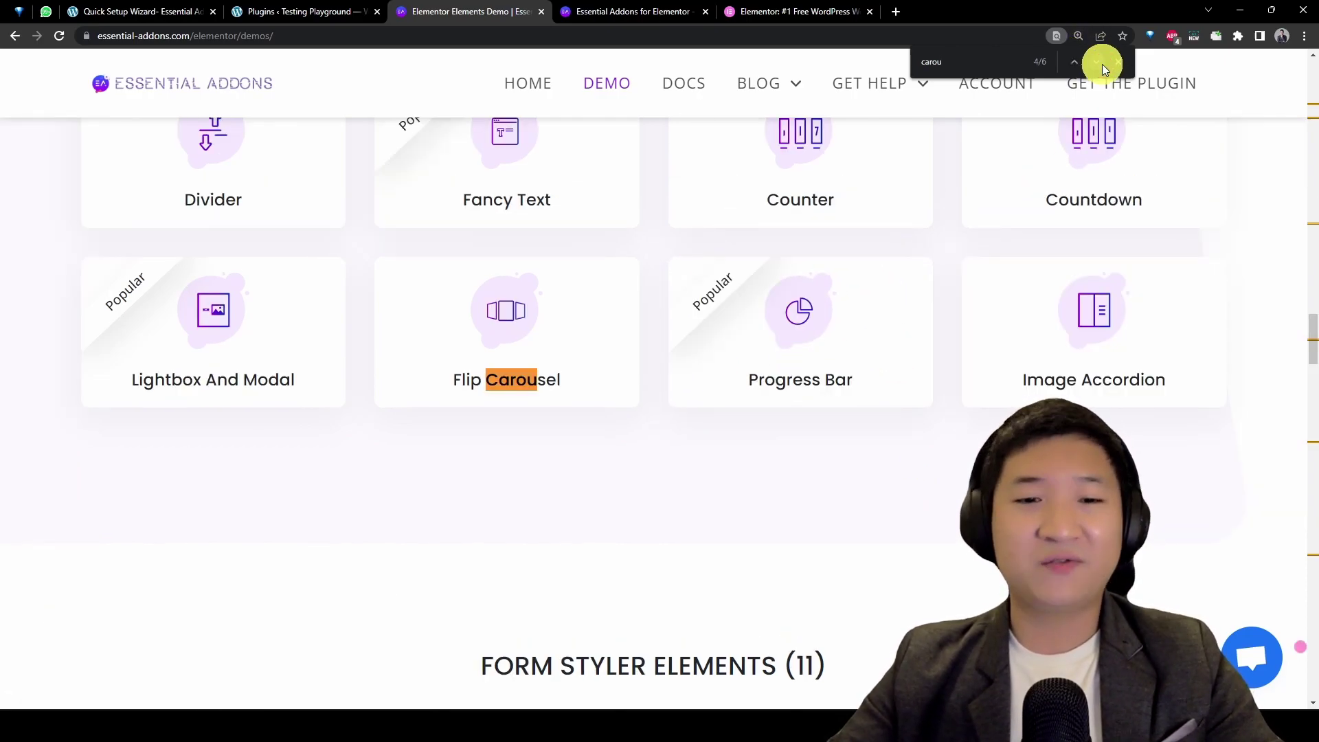
left_click(1103, 64)
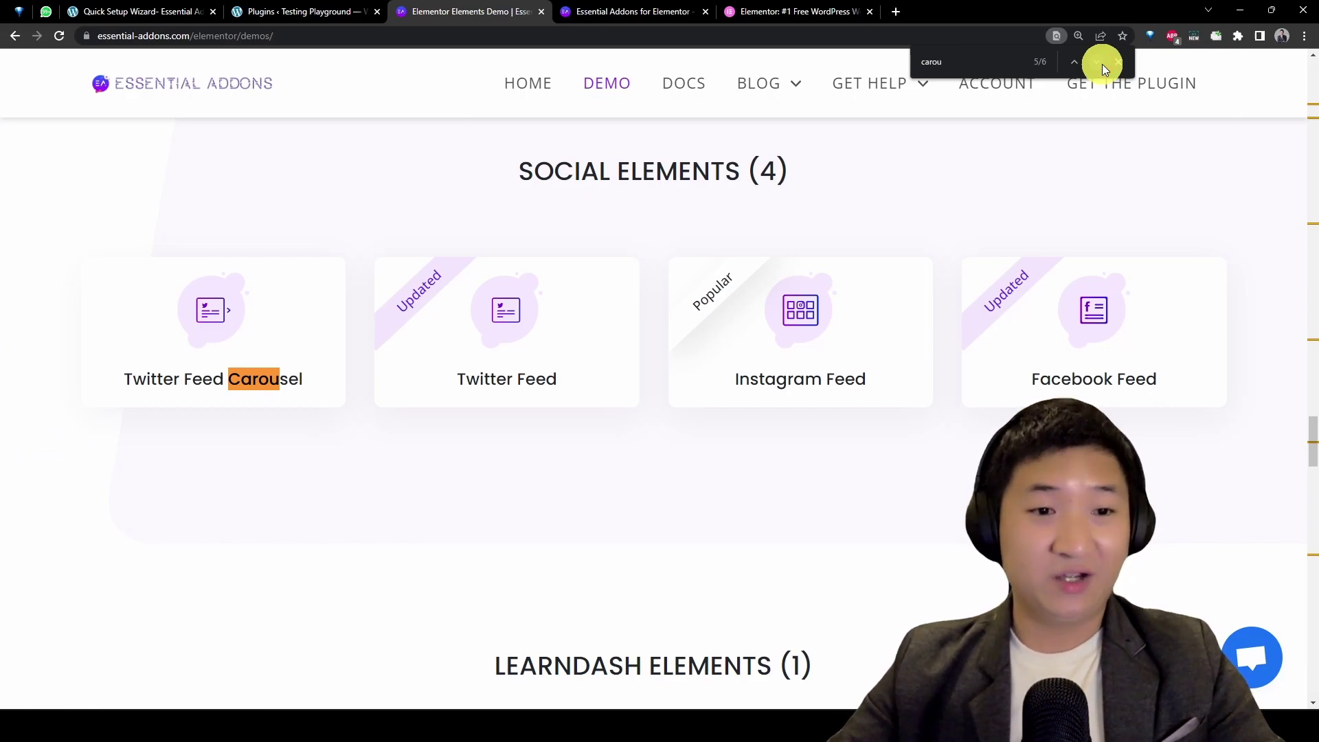
left_click(1102, 64)
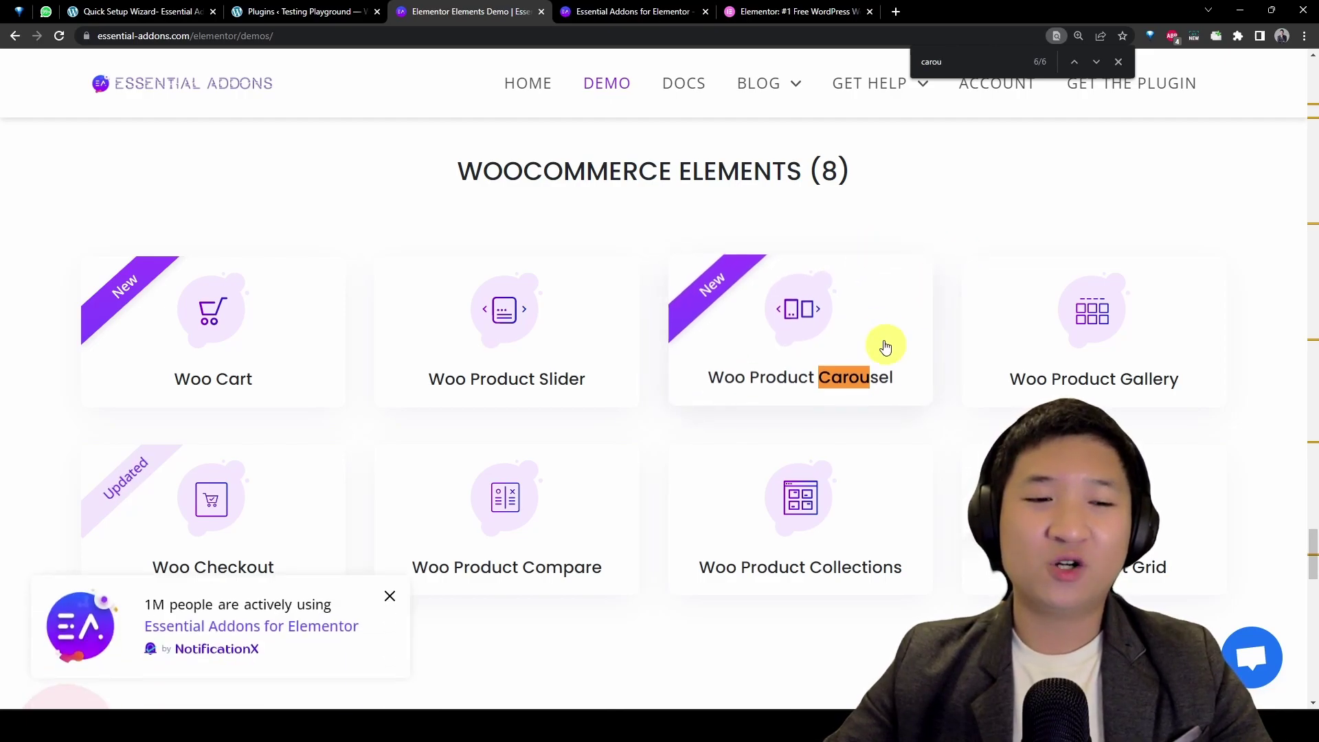
scroll(906, 220, "up", 1)
scroll(800, 206, "down", 3)
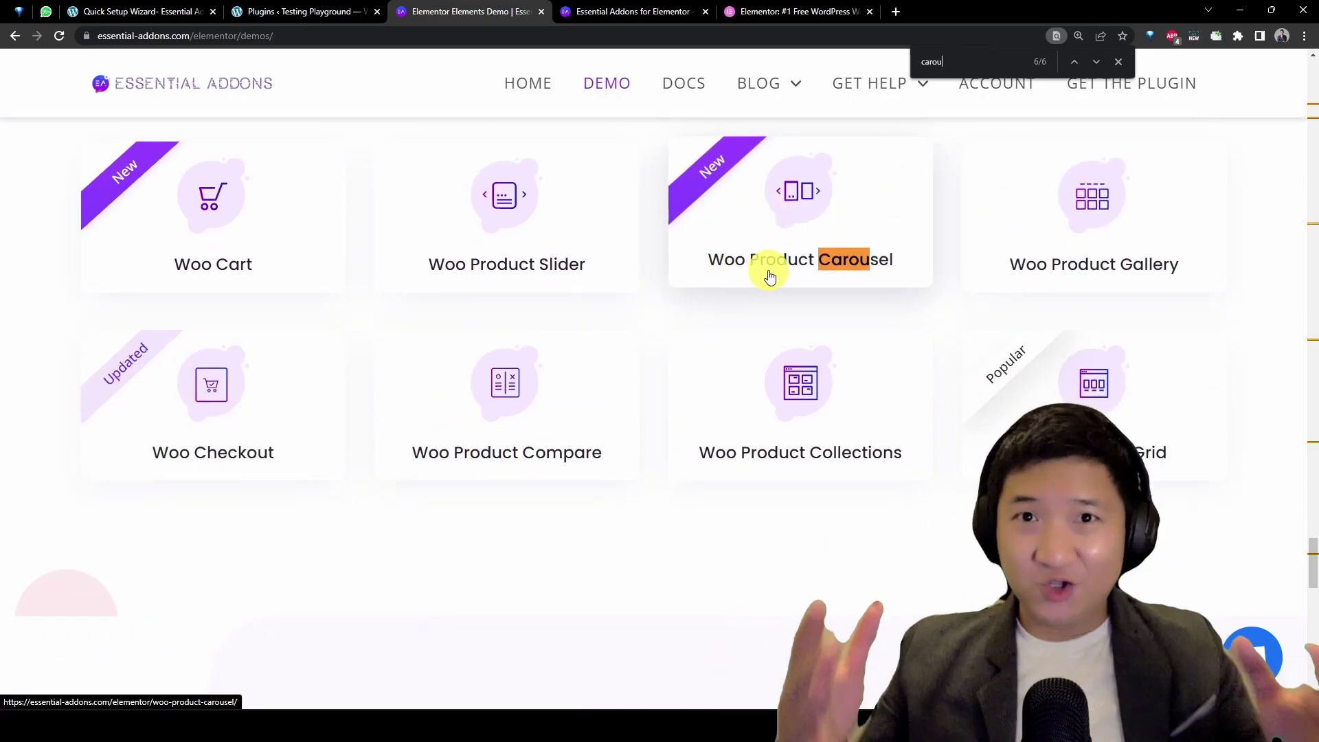
Step: Show the Installed Plugins list magnified to 175%
left_click(311, 11)
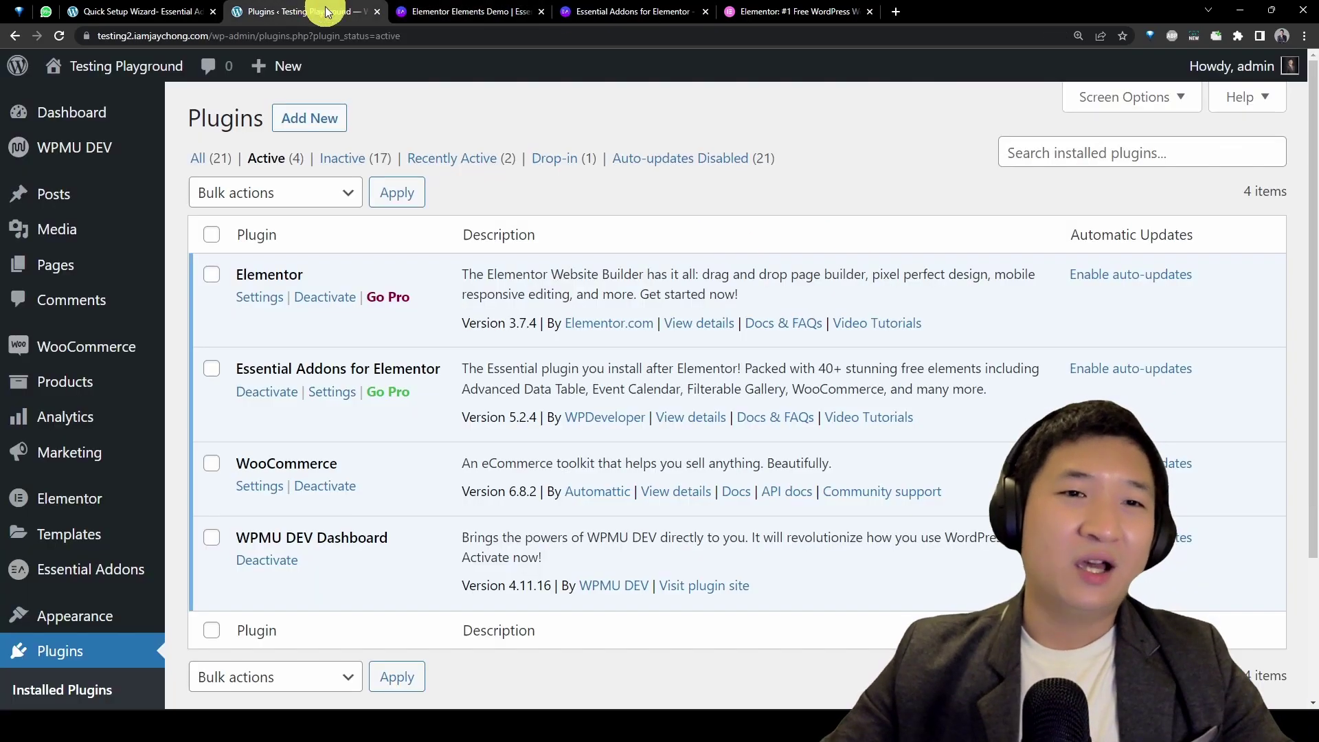
key("ctrl+plus")
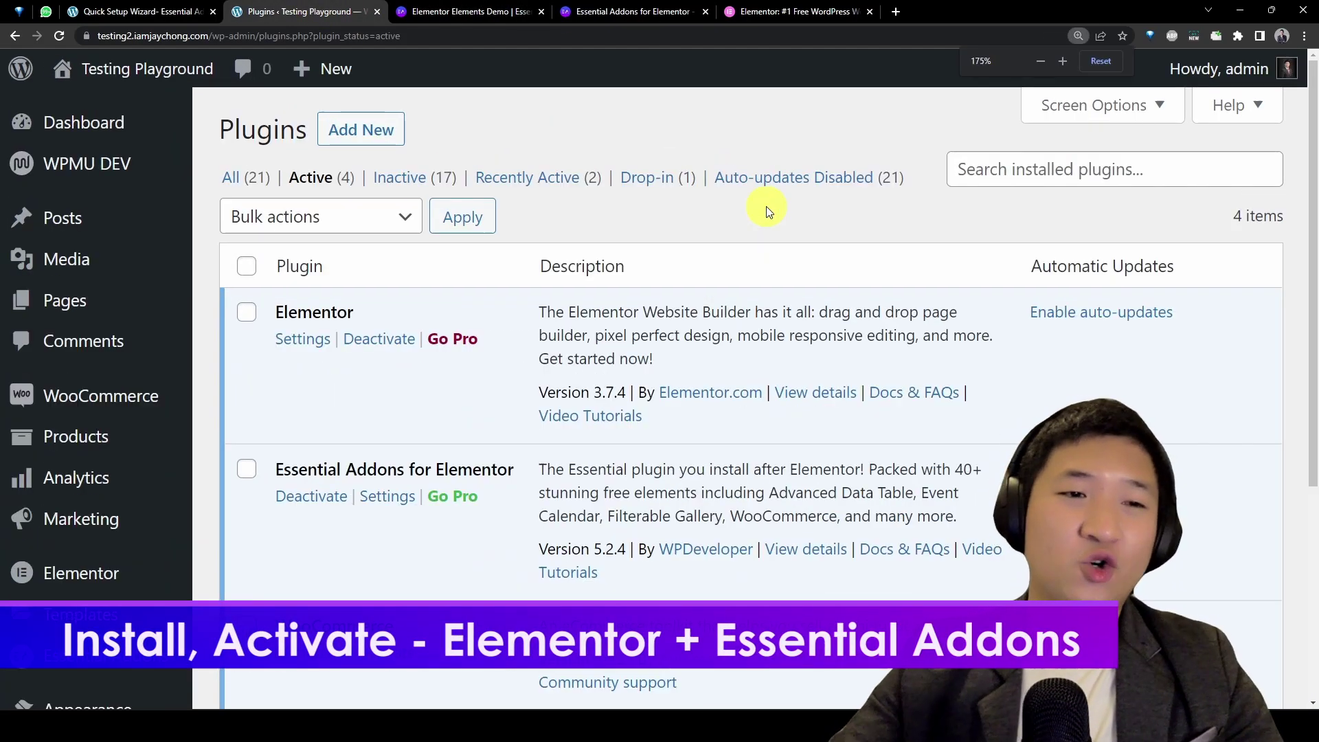
key("ctrl+plus")
key("ctrl+0")
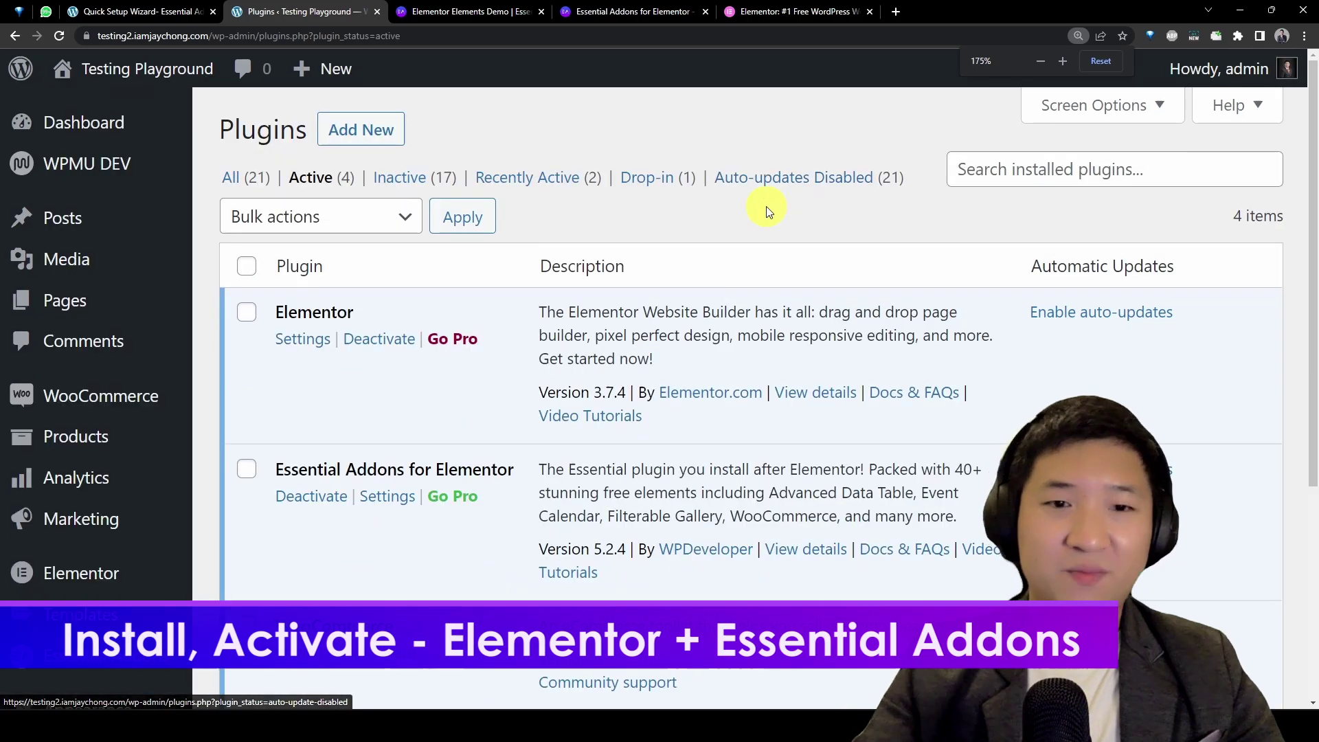
key("ctrl+plus")
key("ctrl+plus")
key("ctrl+plus")
key("ctrl+plus")
scroll(766, 206, "down", 2)
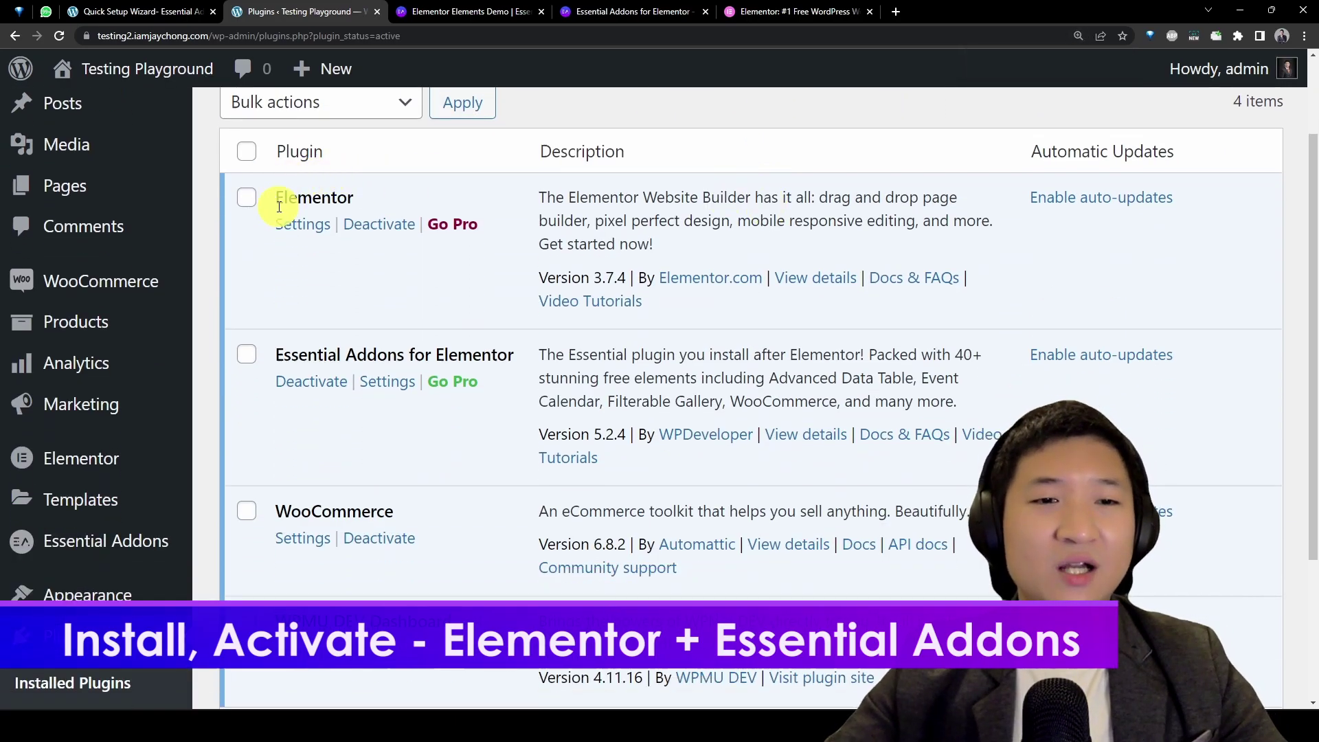
Step: Highlight the active Elementor and Essential Addons for Elementor plugin rows
left_click_drag(279, 206, 421, 204)
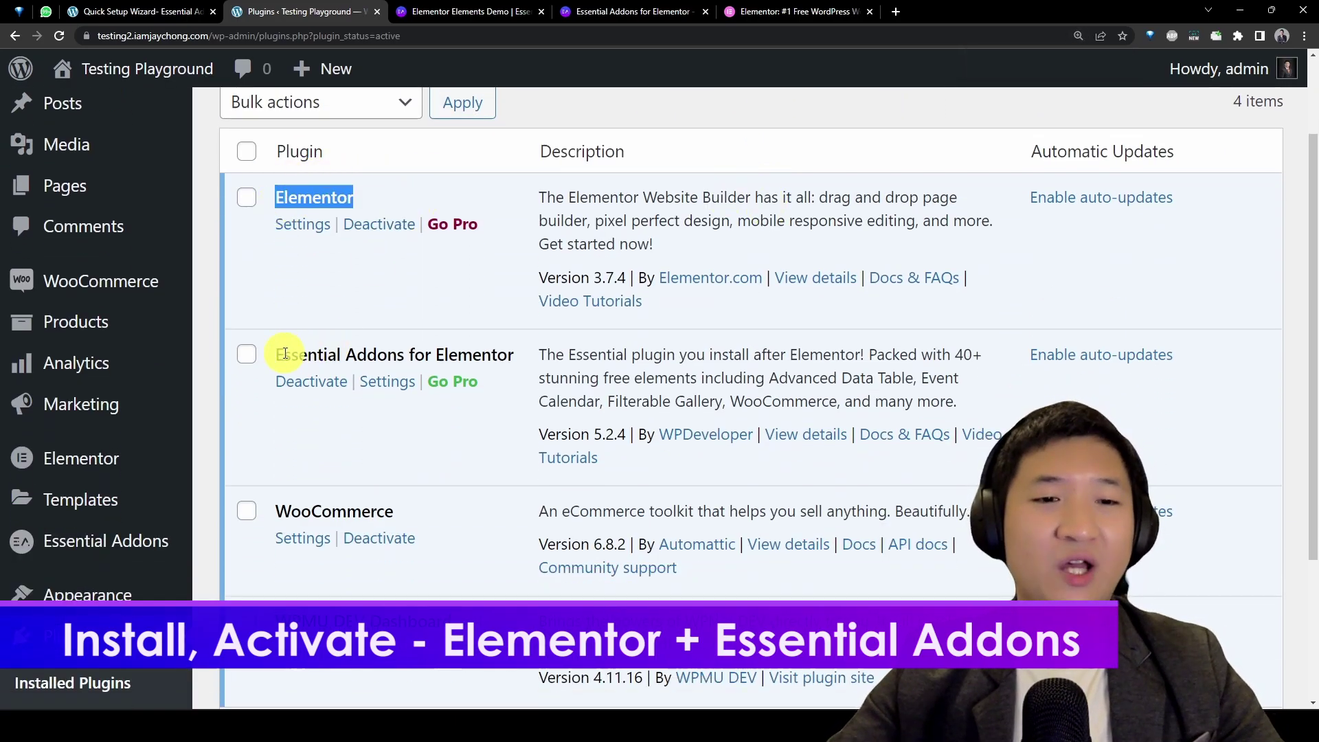
left_click_drag(277, 354, 533, 356)
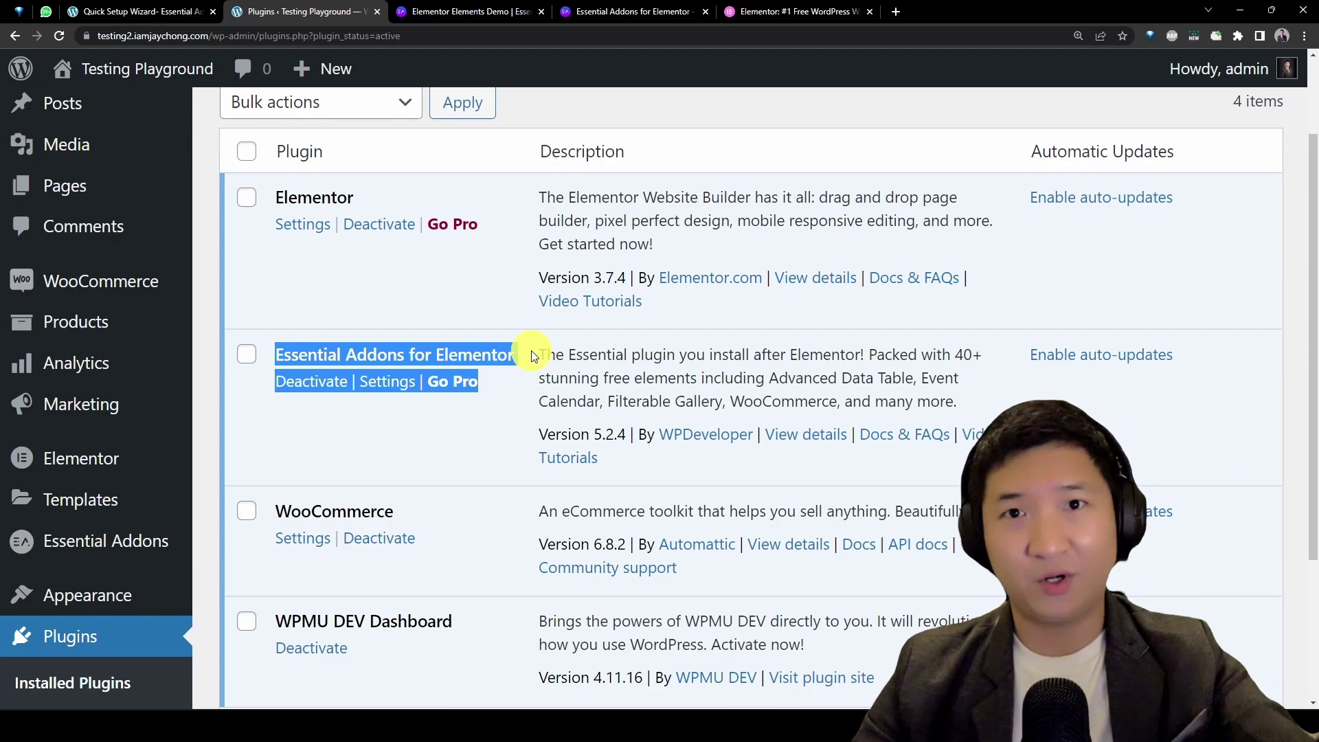
left_click(685, 184)
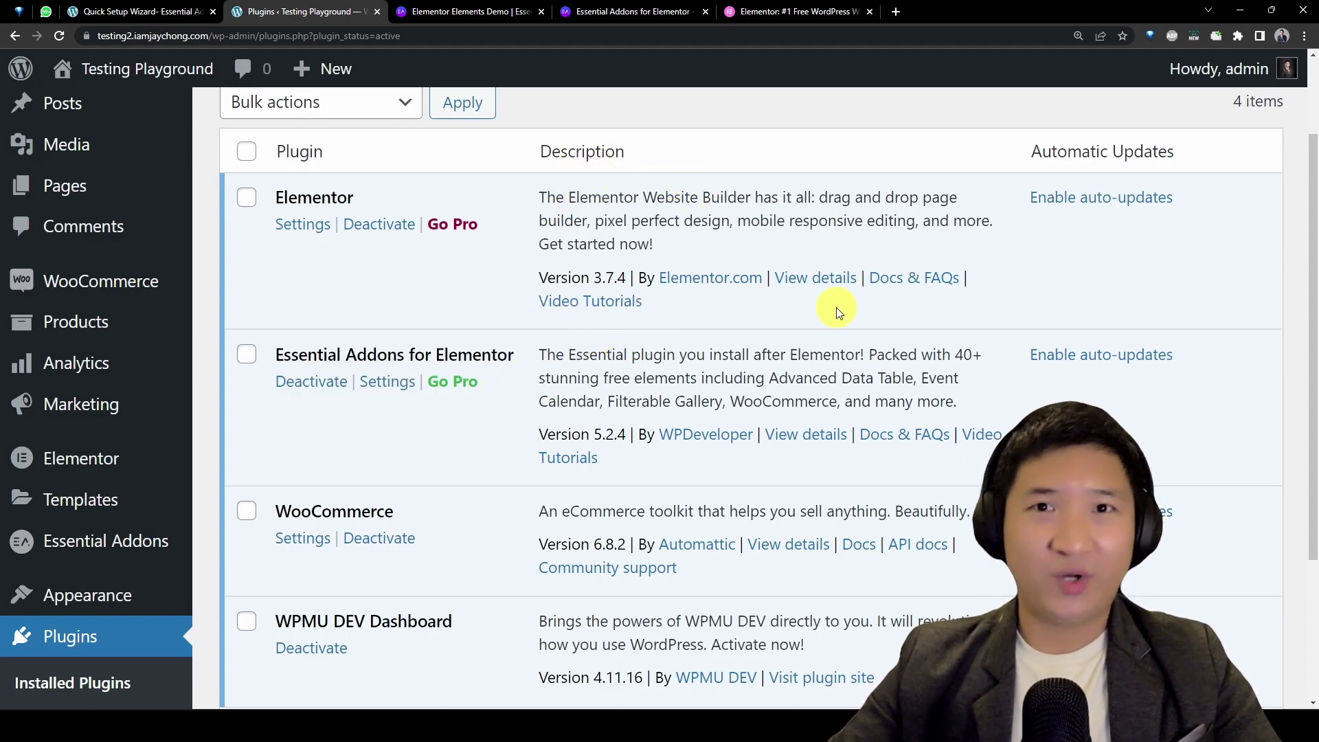
Step: Bring up the Essential Addons setup wizard and zoom out to see all options
left_click(141, 11)
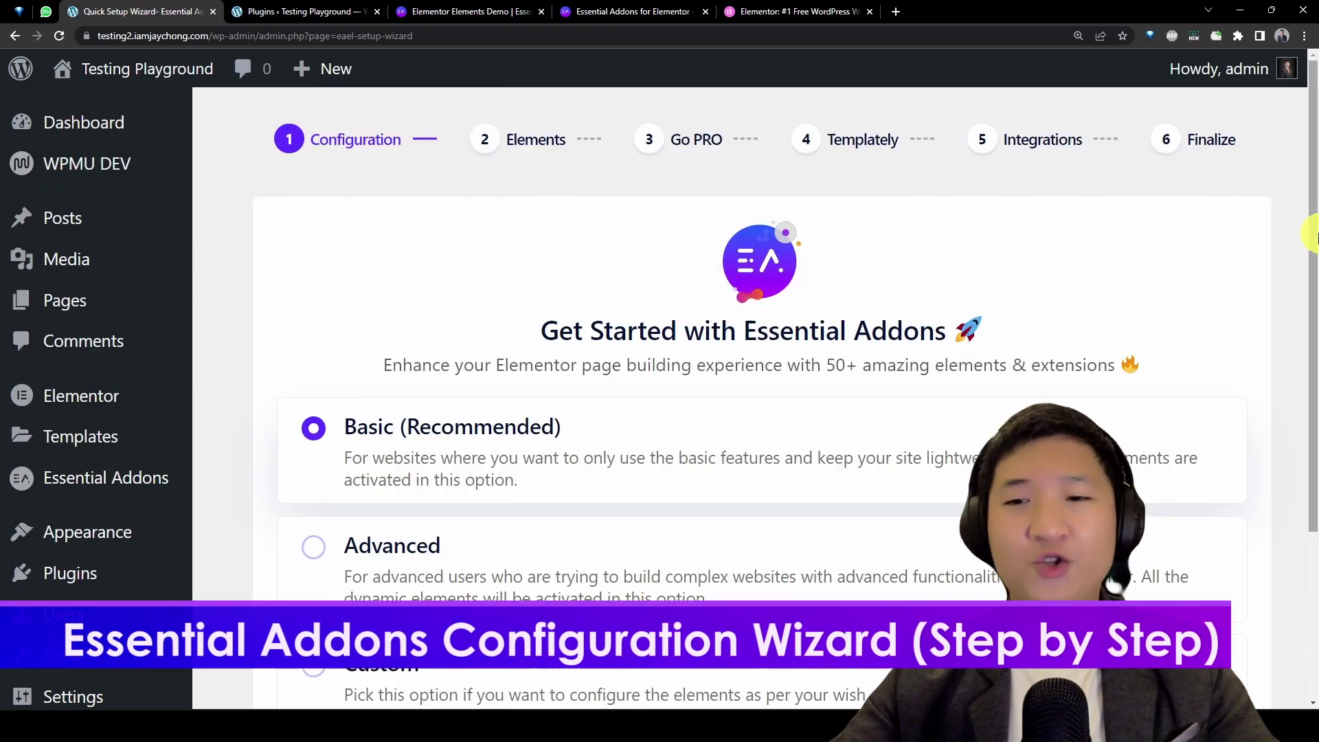
mouse_move(1314, 238)
left_mouse_down()
mouse_move(1313, 275)
mouse_move(1314, 255)
left_mouse_up()
key("ctrl+minus")
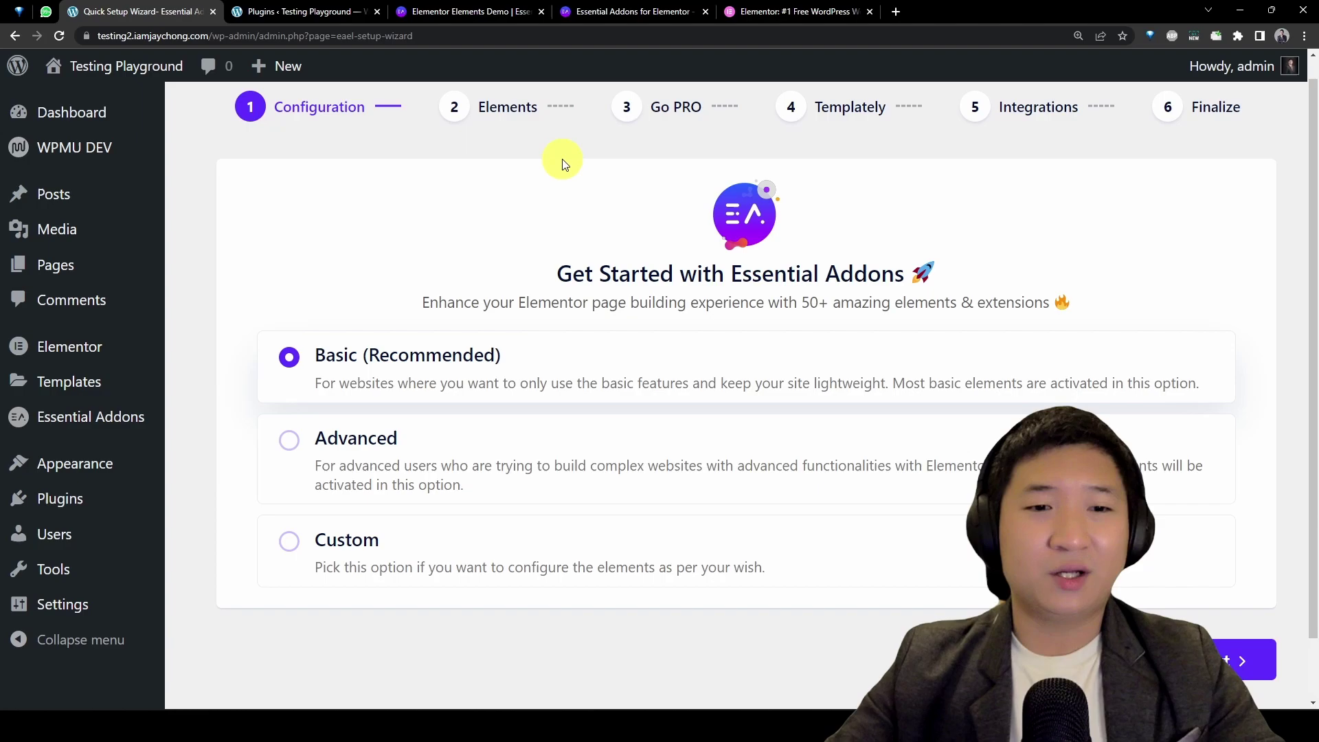
Step: Highlight the wizard's welcome heading and subtitle, then choose the Custom configuration
left_click_drag(550, 268, 1031, 295)
left_click(1164, 291)
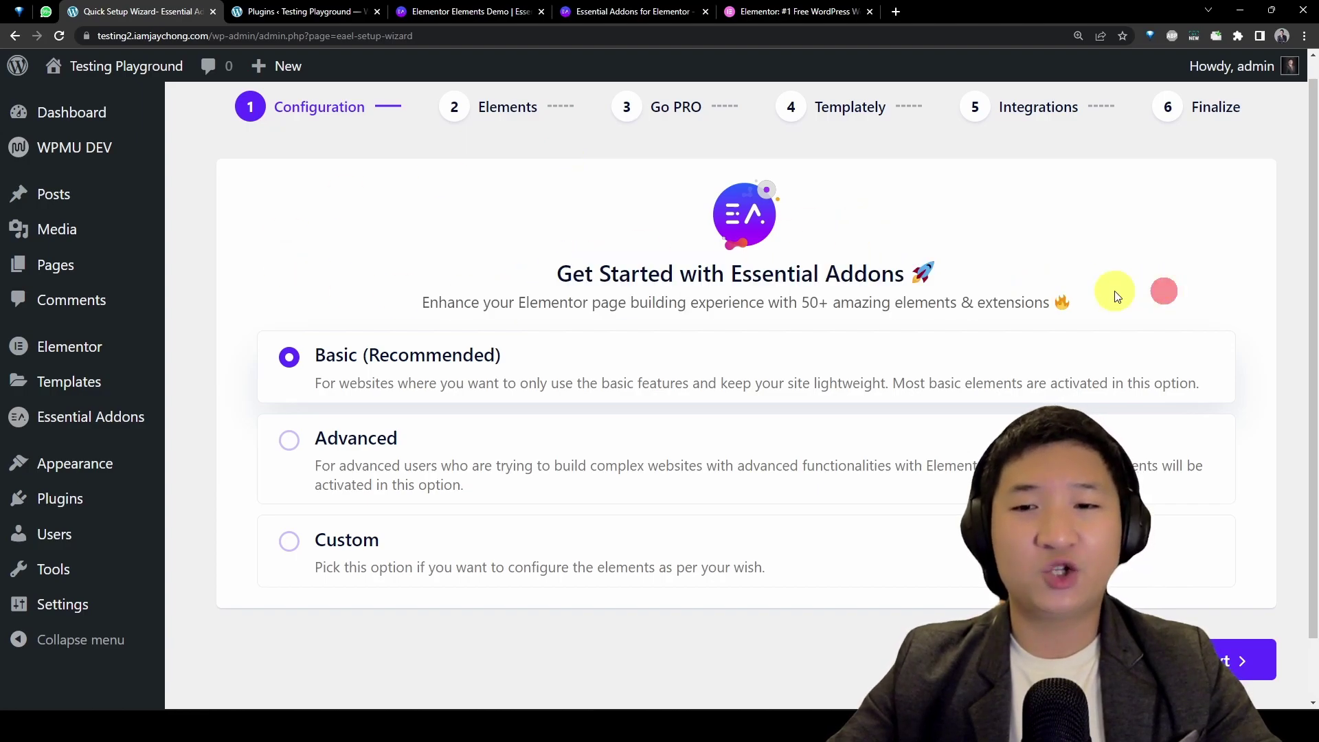
left_click_drag(474, 323, 654, 309)
left_click_drag(523, 303, 688, 303)
left_click(785, 305)
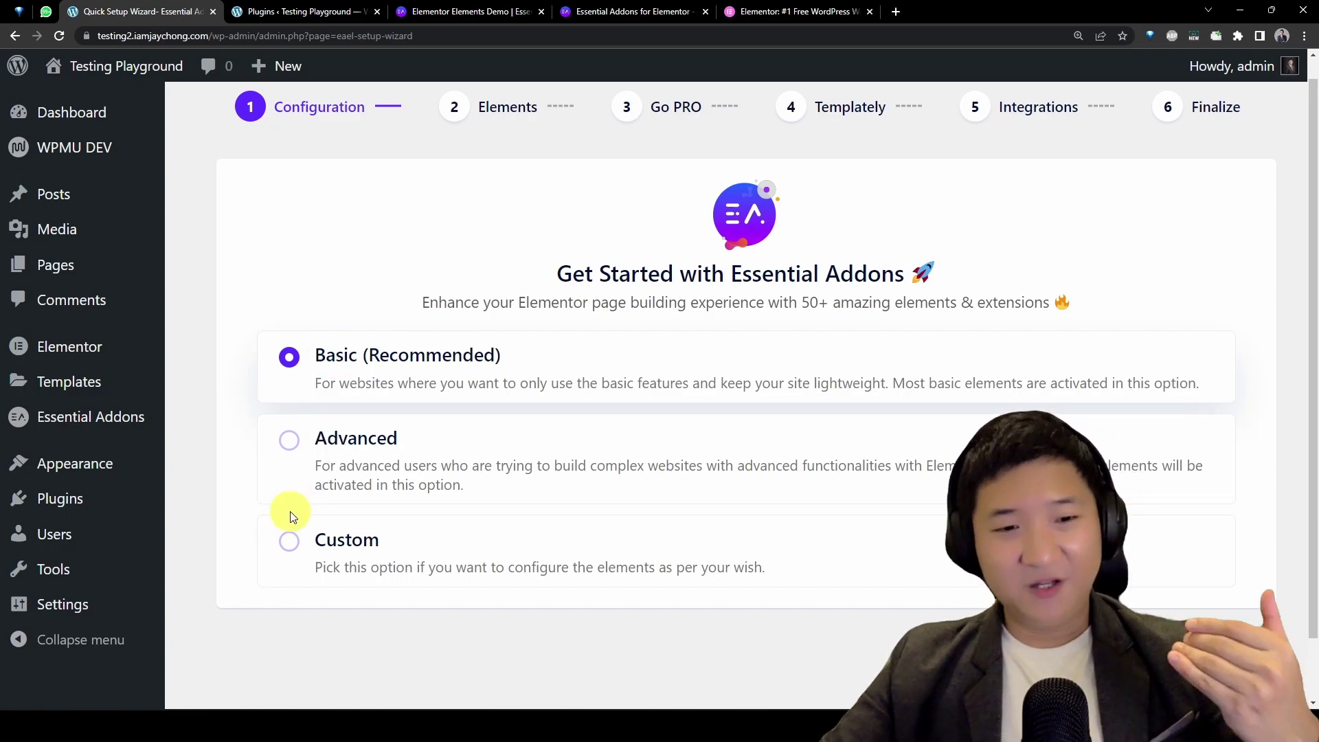
left_click(290, 541)
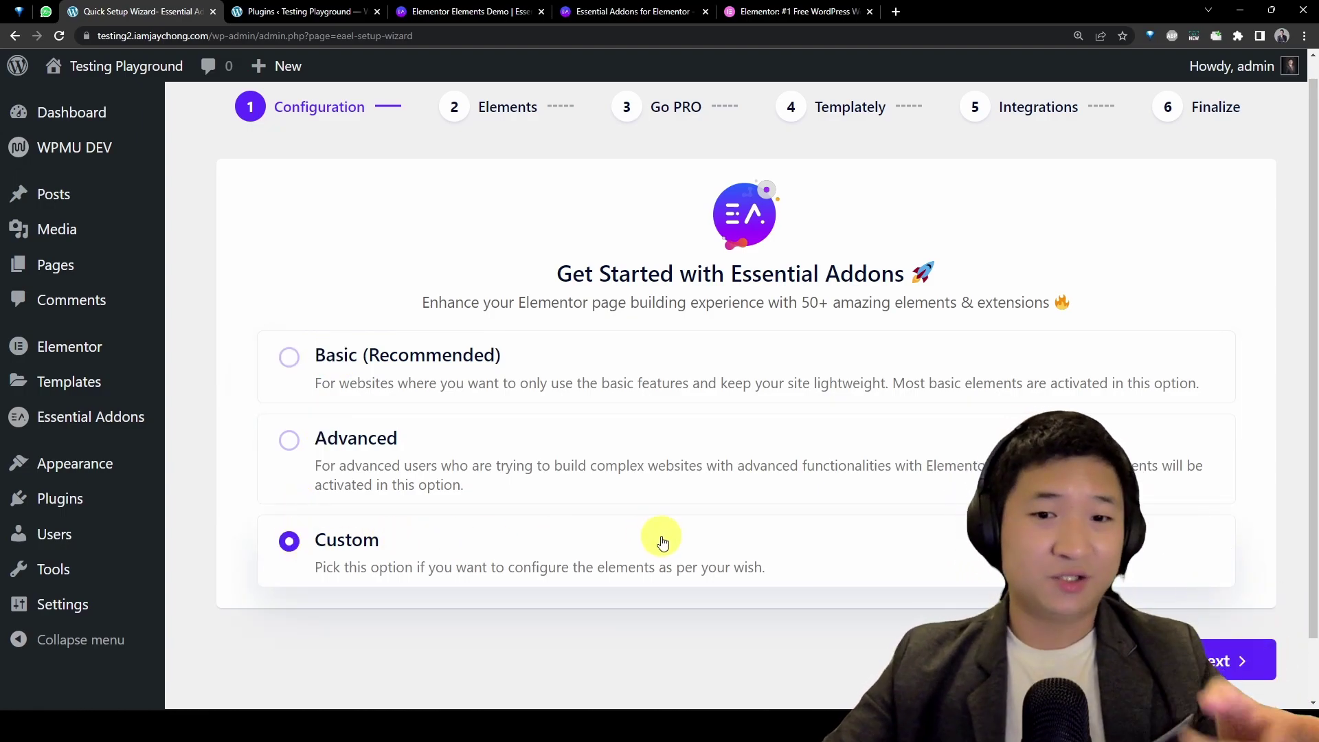
Step: Advance to the Elements step, collapse the admin menu, and search 'arou' to find Woo Product Carousel
left_click(1231, 672)
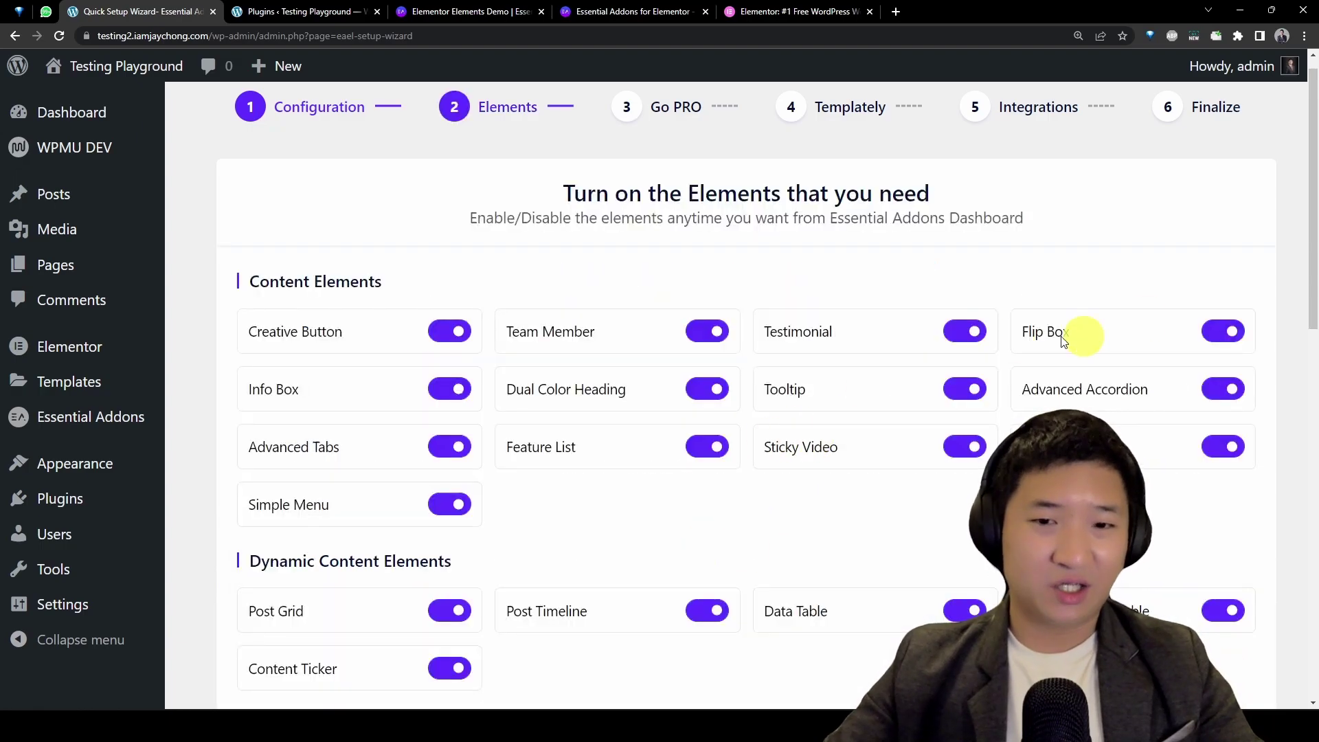
scroll(940, 253, "down", 1)
left_click(52, 648)
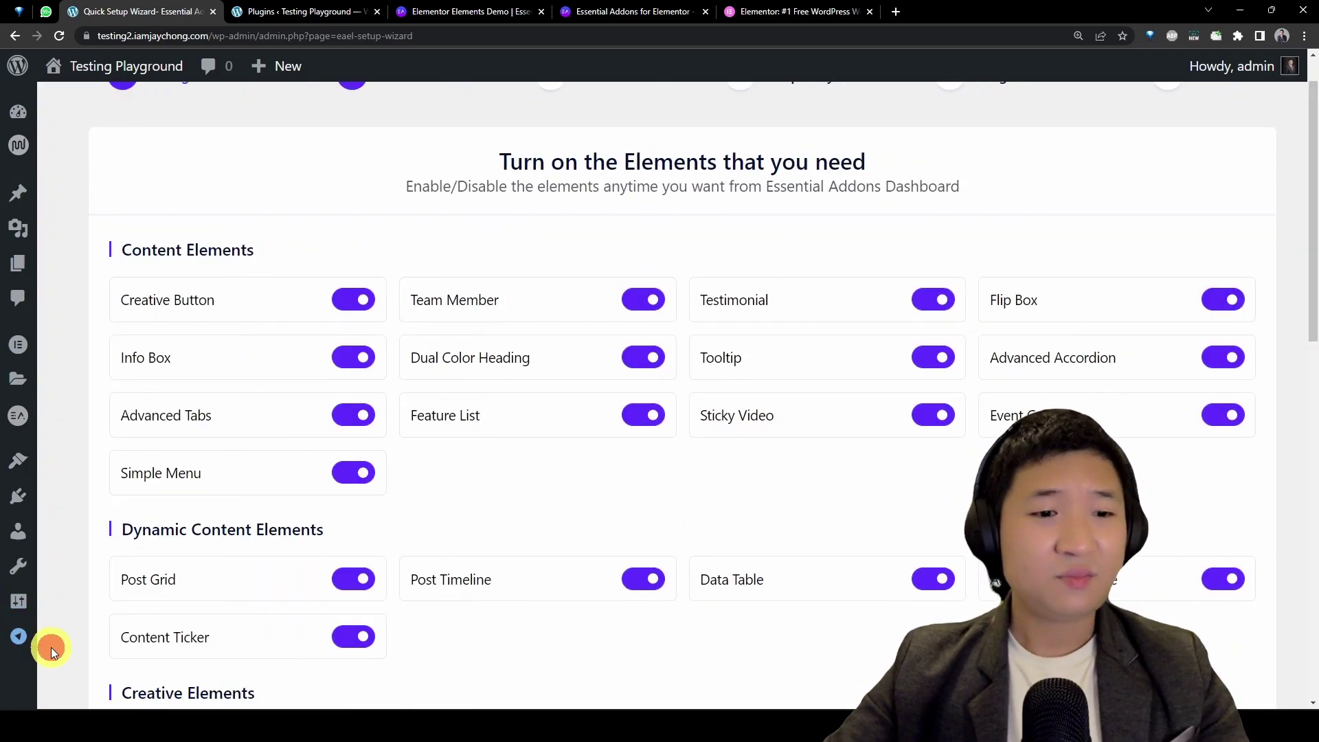
scroll(558, 168, "down", 1)
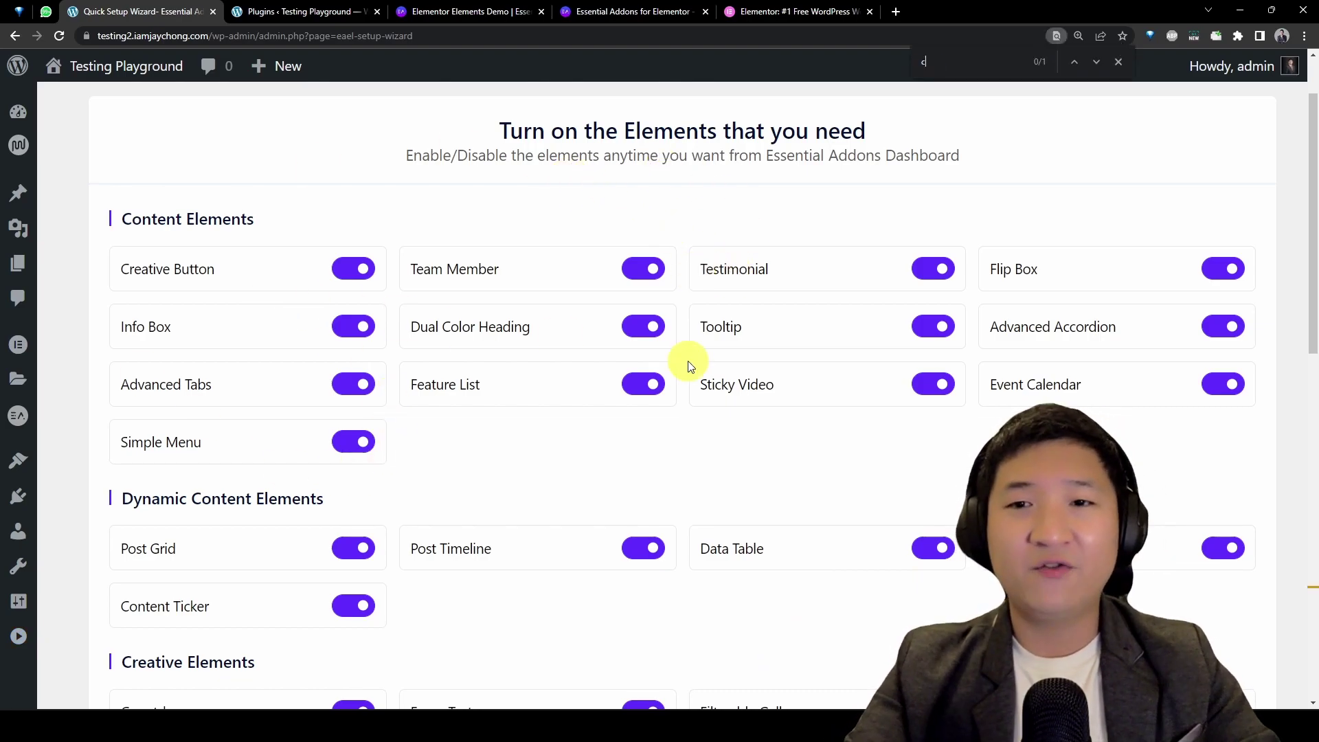
type("arou")
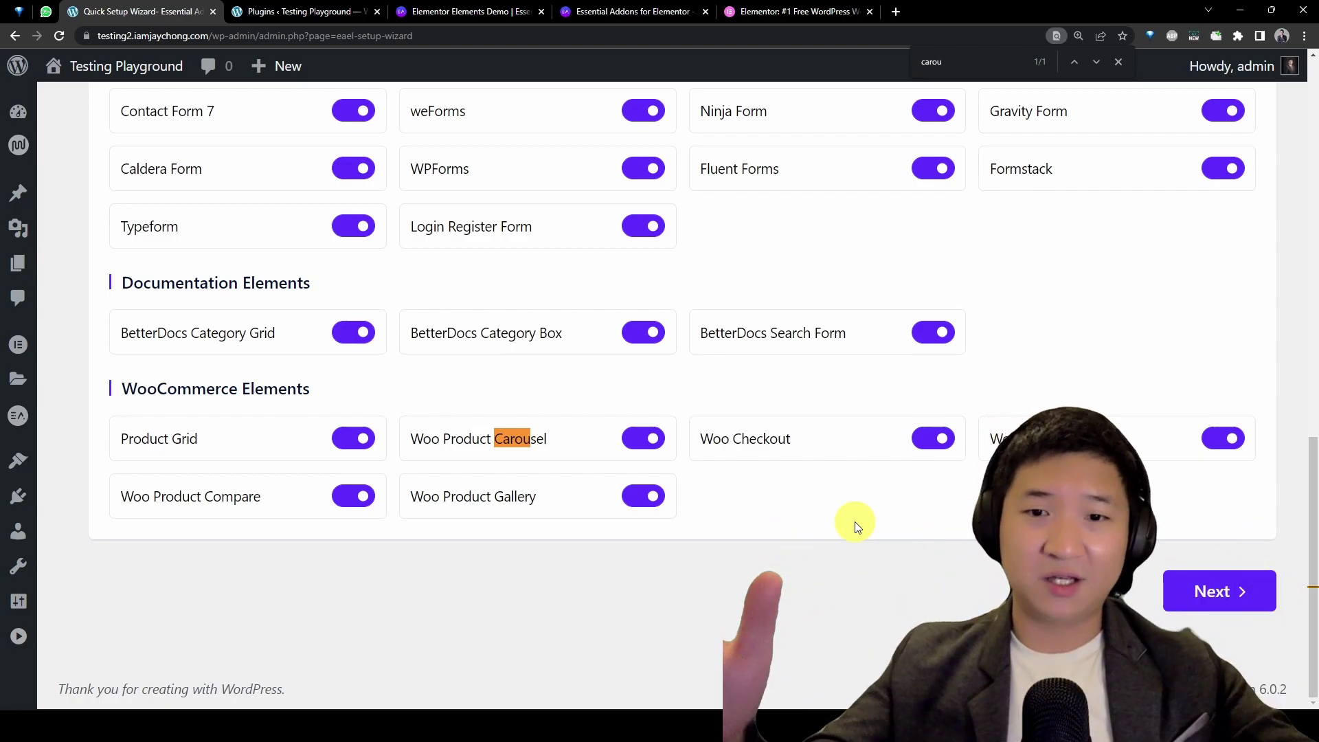
Step: Continue past the Elements and Go PRO steps to the Templately step
left_click(1221, 591)
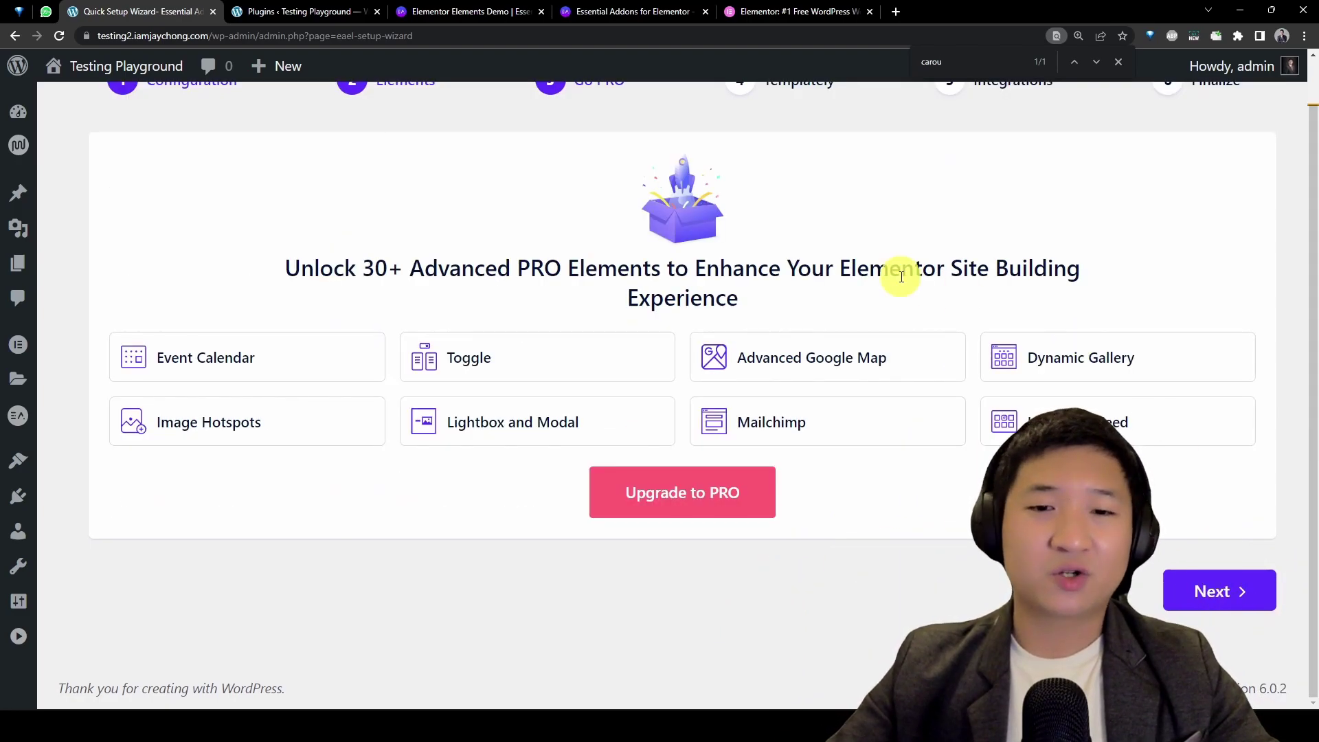
scroll(902, 276, "up", 1)
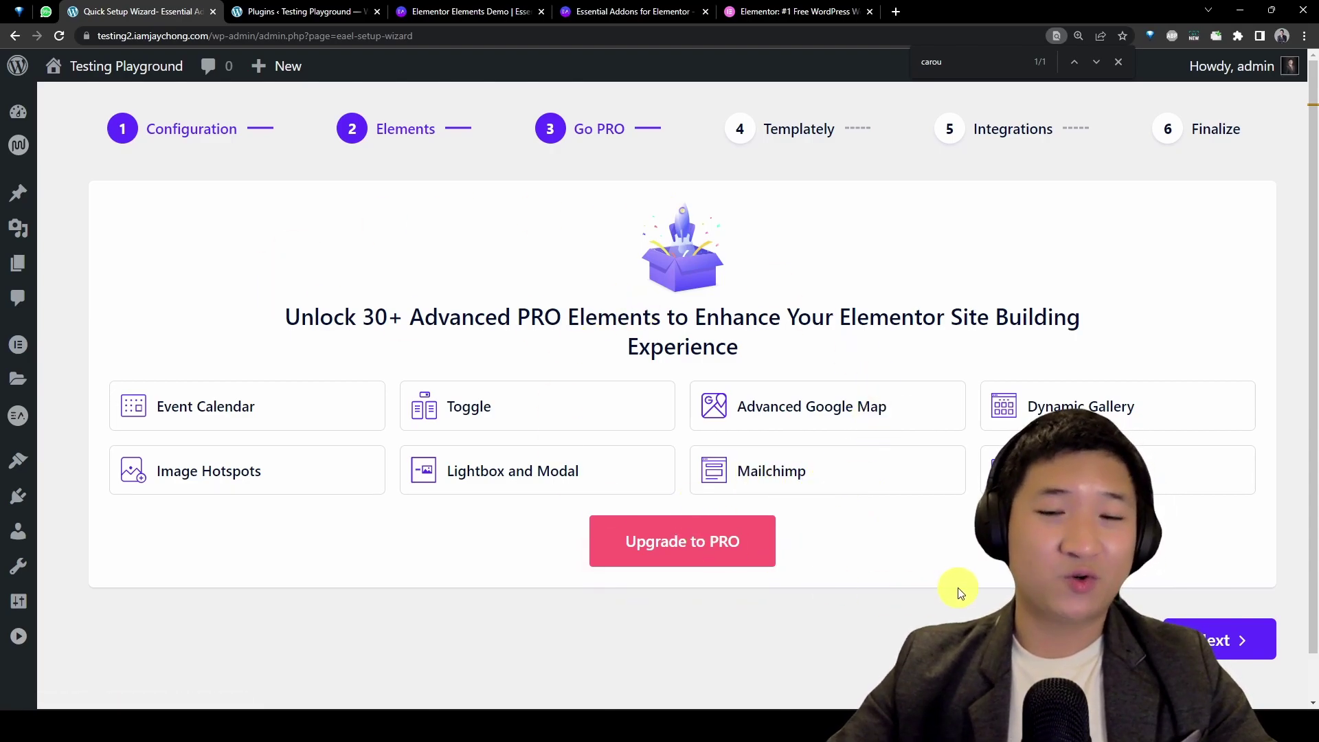
left_click(1234, 646)
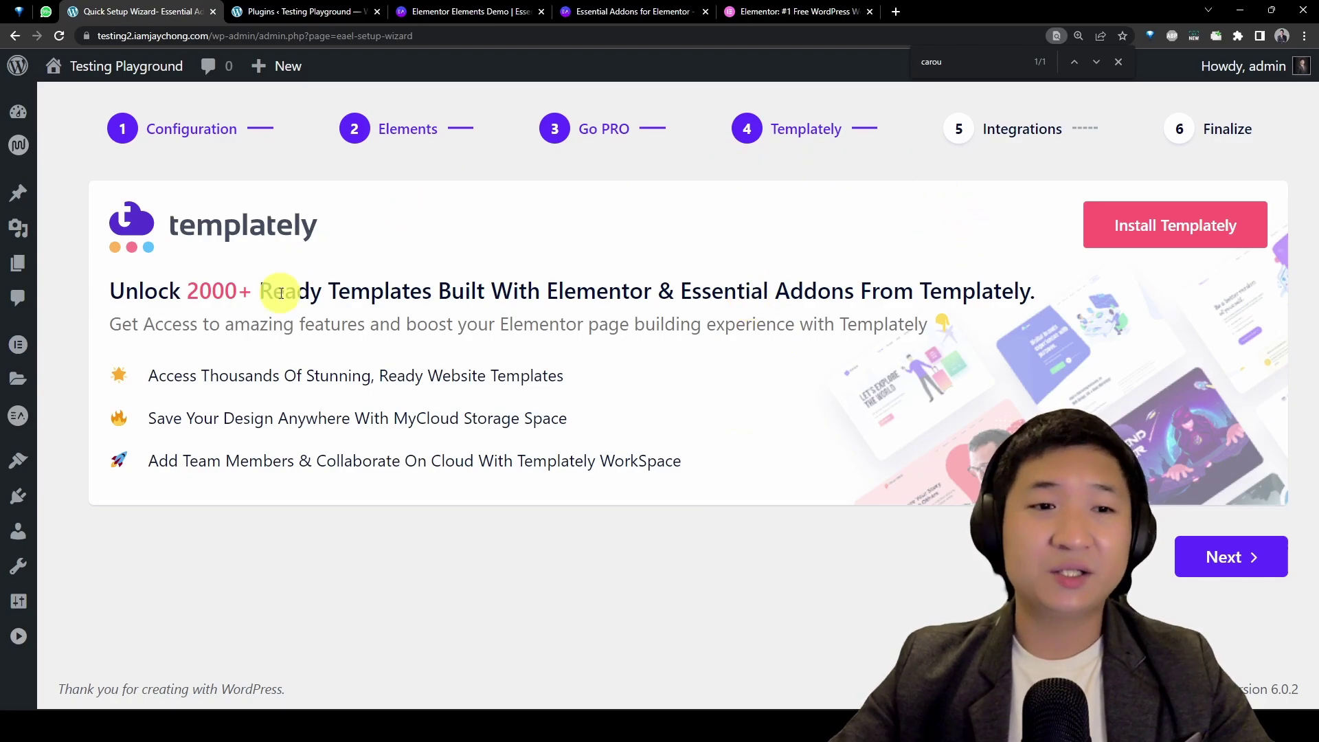
Step: Highlight the Templately subtitle, feature text and headline
left_click_drag(184, 321, 774, 315)
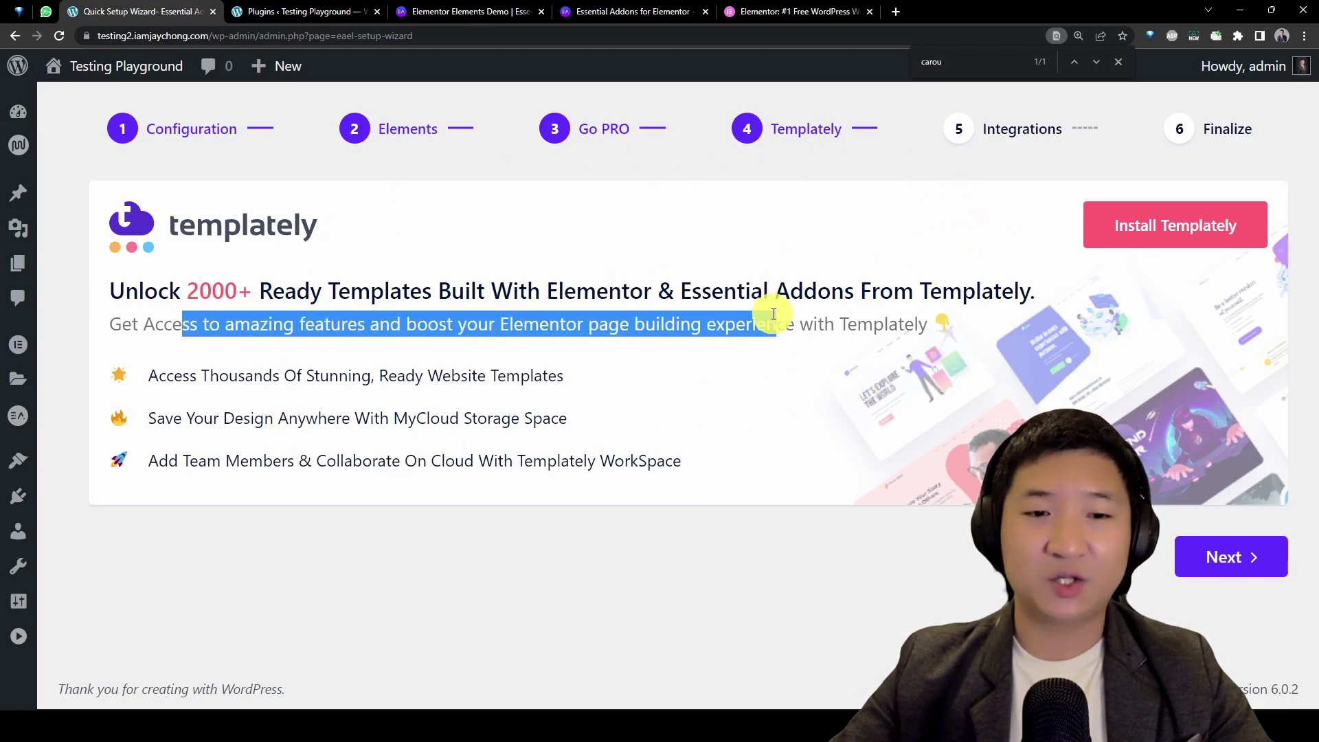
left_click(584, 447)
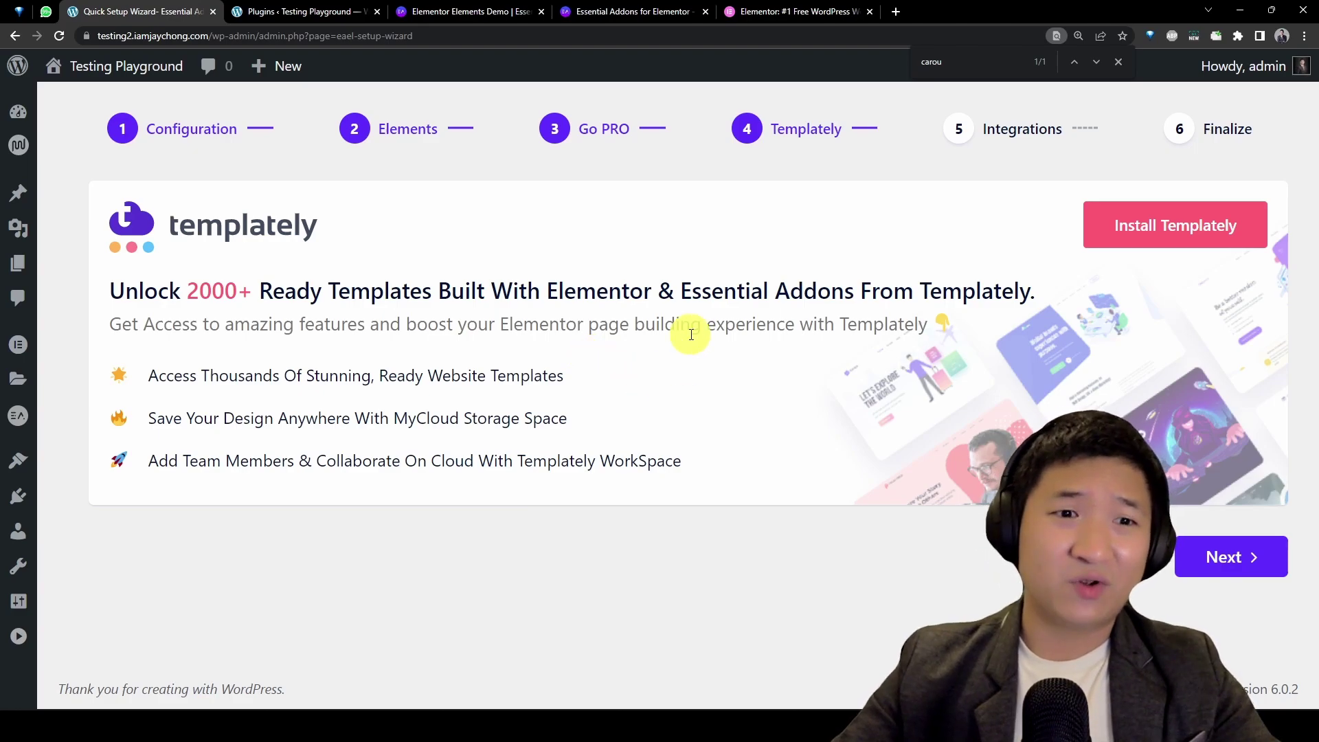
left_click_drag(463, 292, 653, 415)
left_click(710, 465)
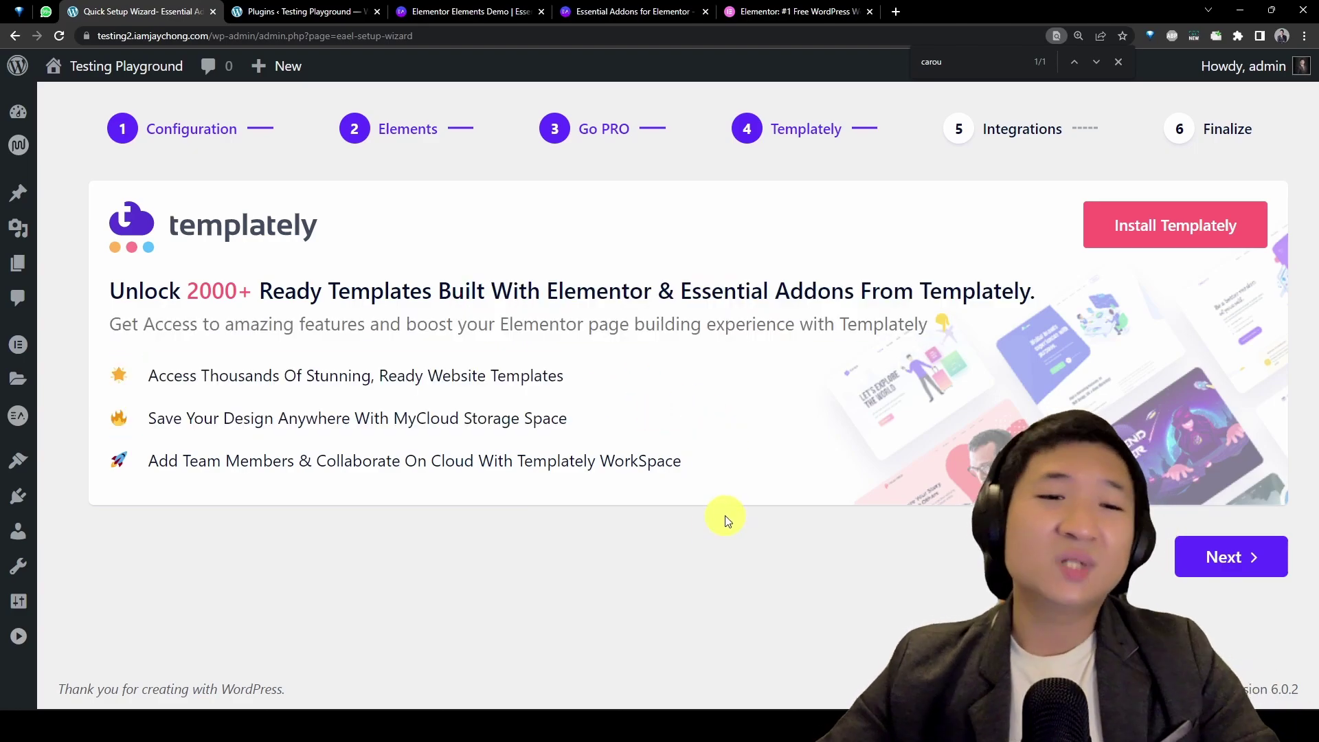
left_click_drag(568, 274, 892, 438)
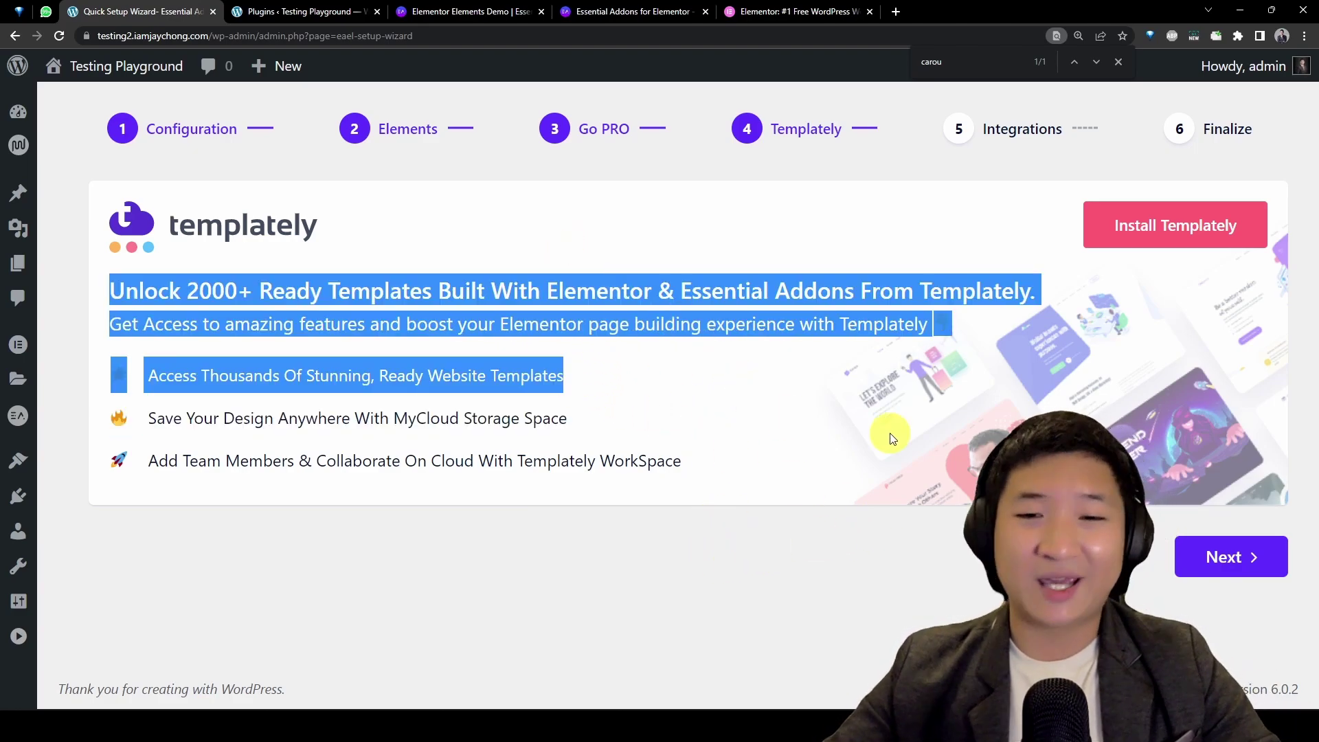
left_click(1198, 474)
Step: Get through the Integrations step without installing anything
left_click(1238, 562)
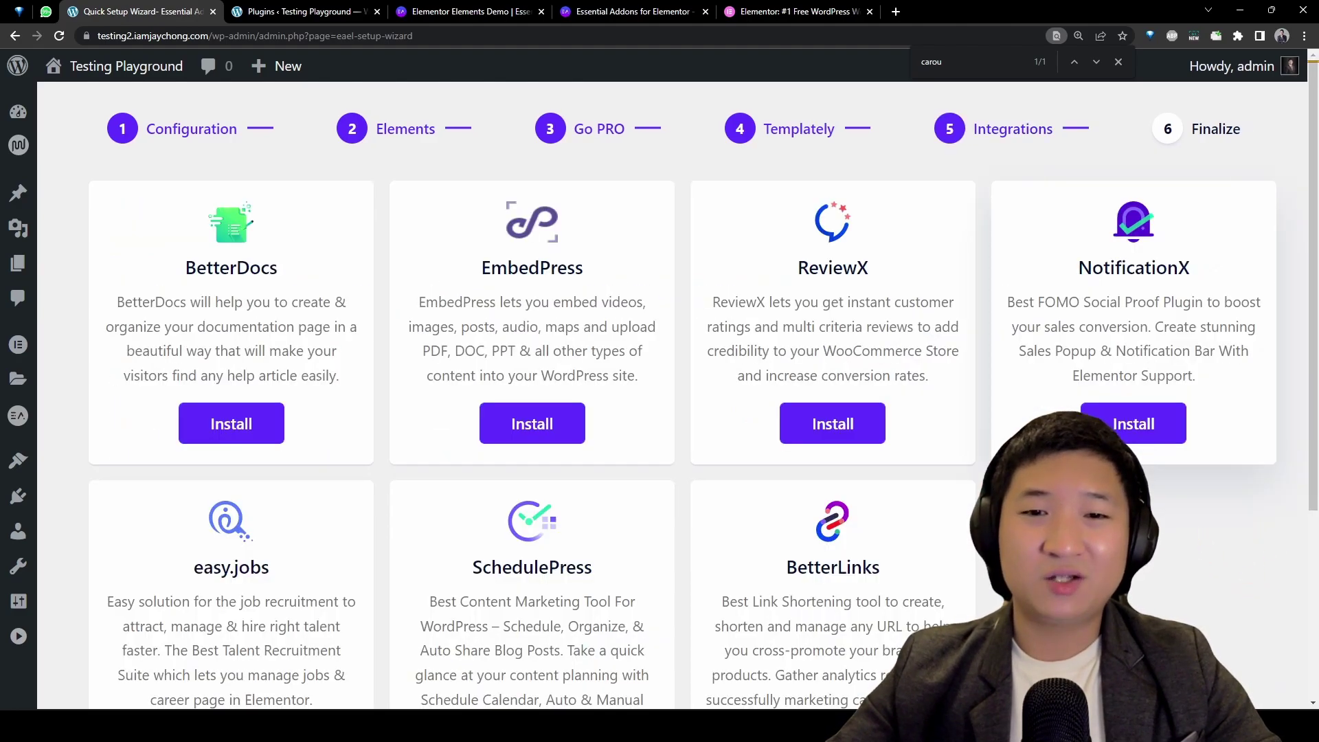
left_click_drag(1314, 330, 1304, 481)
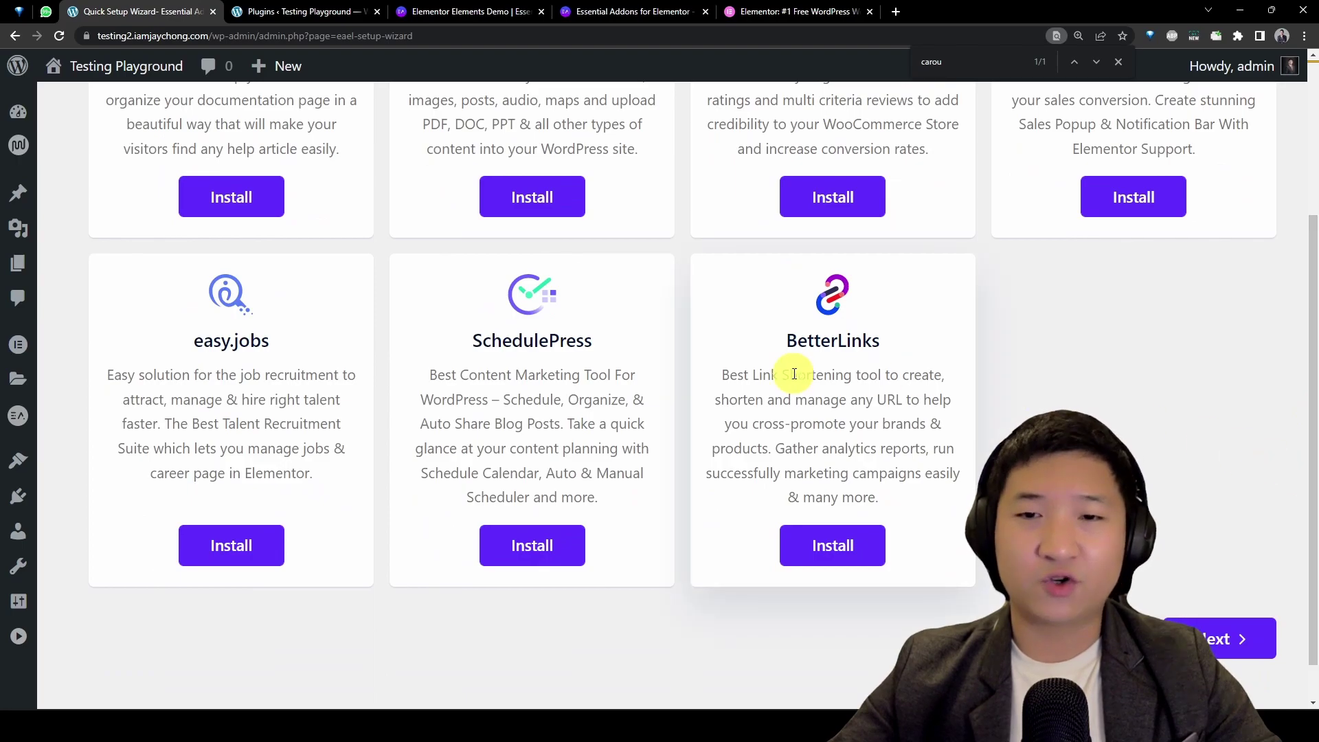
scroll(1268, 632, "down", 1)
left_click(1272, 590)
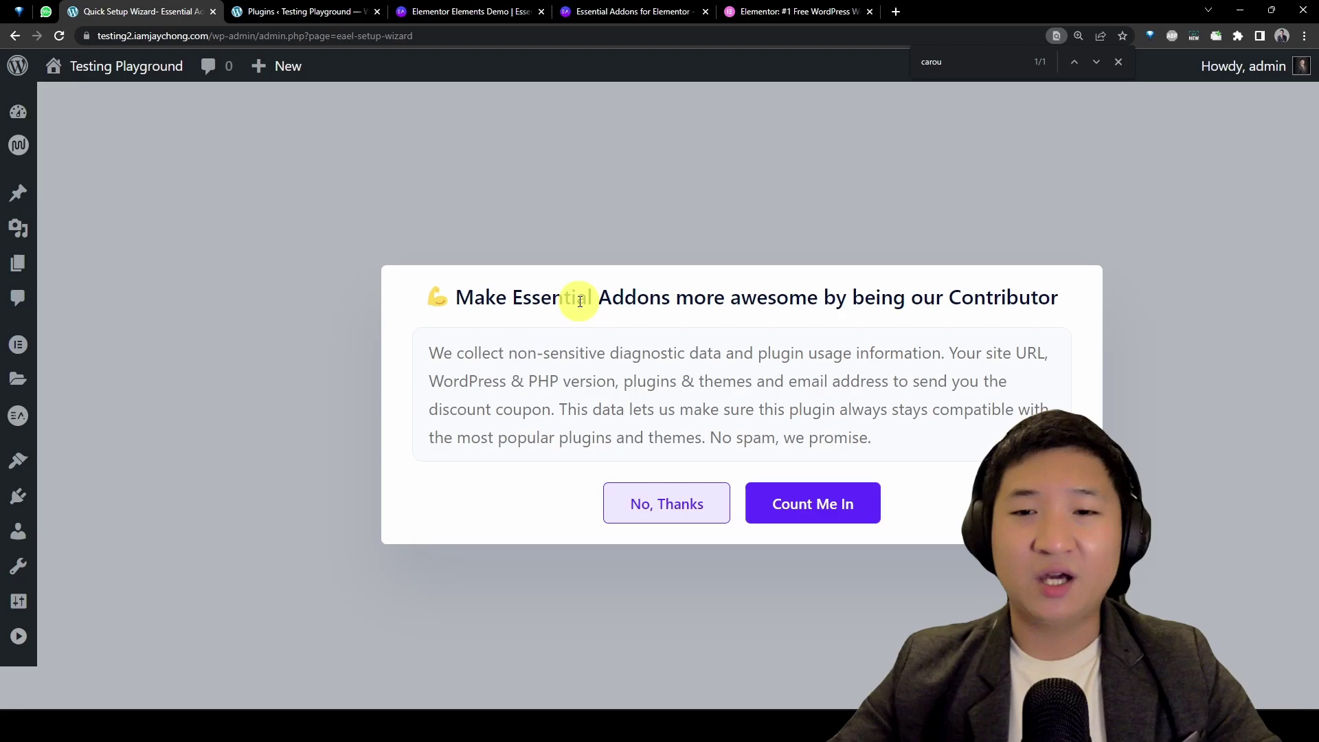
Step: Highlight the data-sharing prompt, zoom out to 125%, and expand the admin menu to Pages
left_click_drag(592, 285, 1001, 296)
left_click(984, 370)
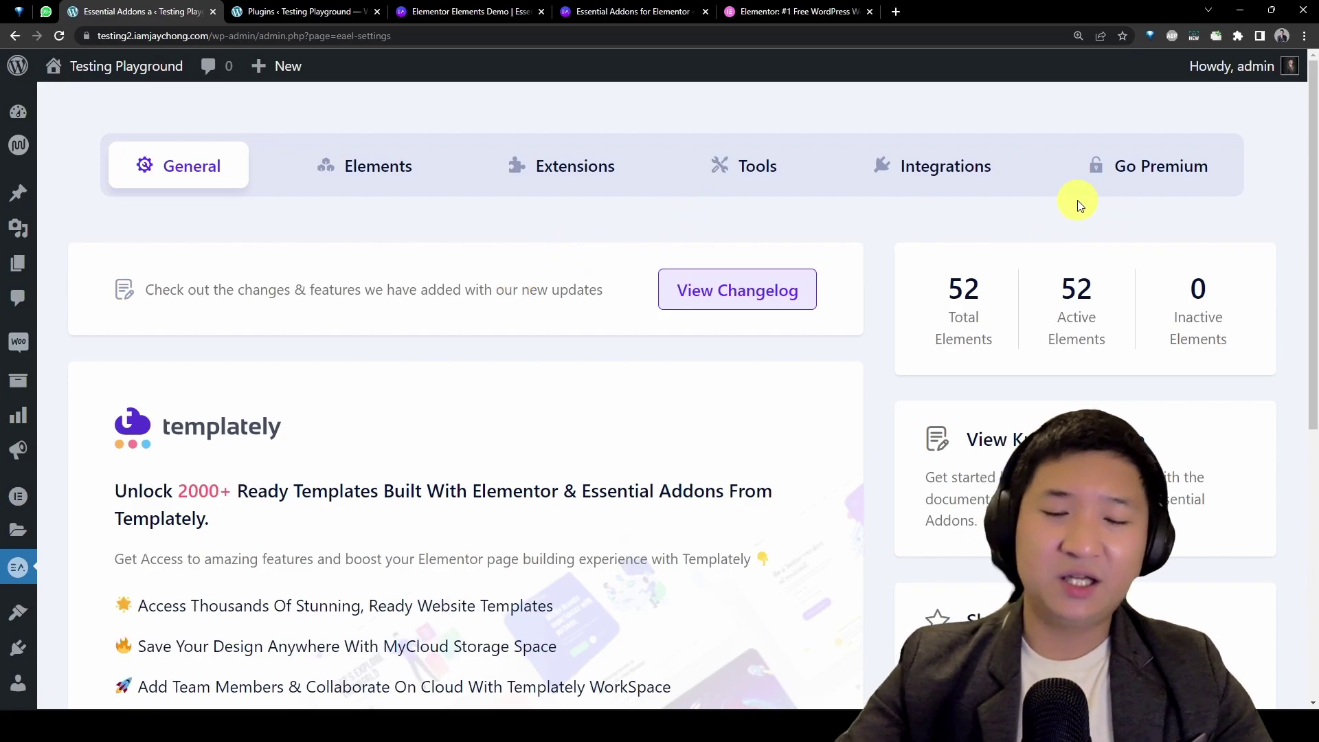
key("ctrl+minus")
scroll(1312, 275, "down", 3)
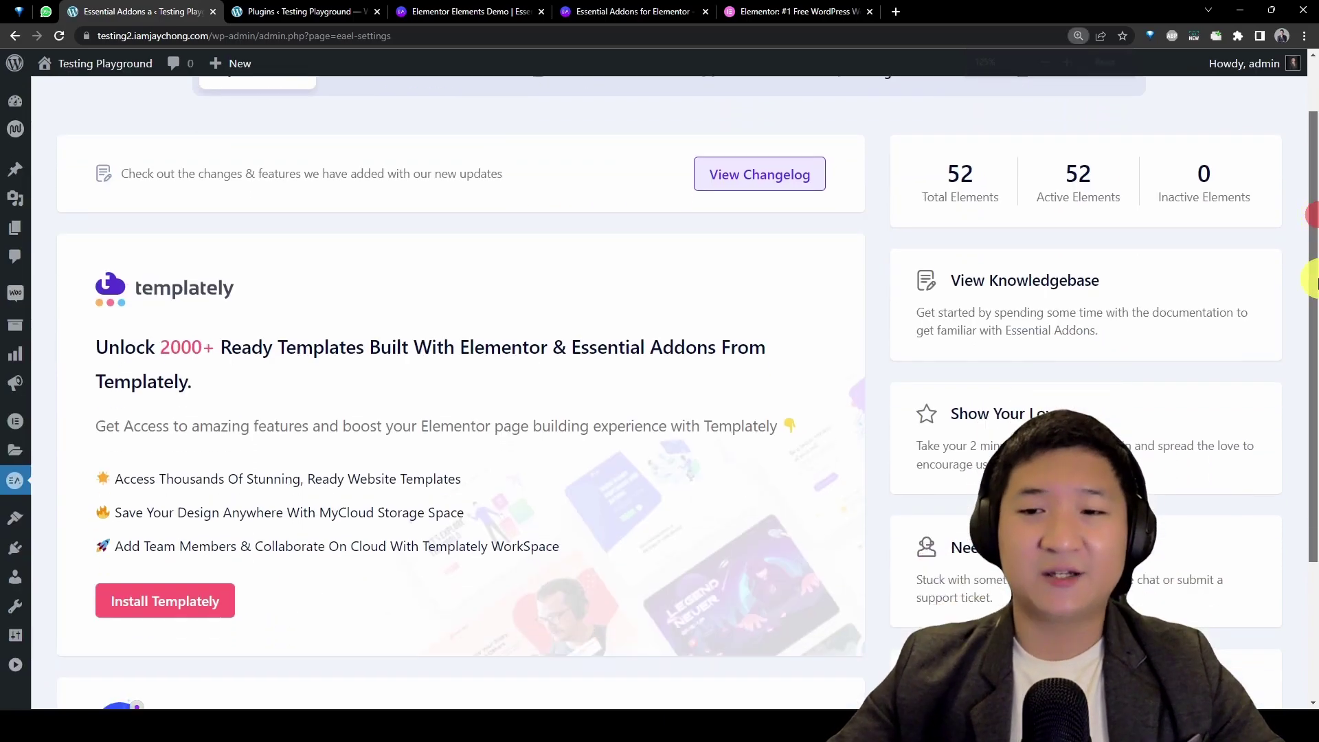
left_click(13, 670)
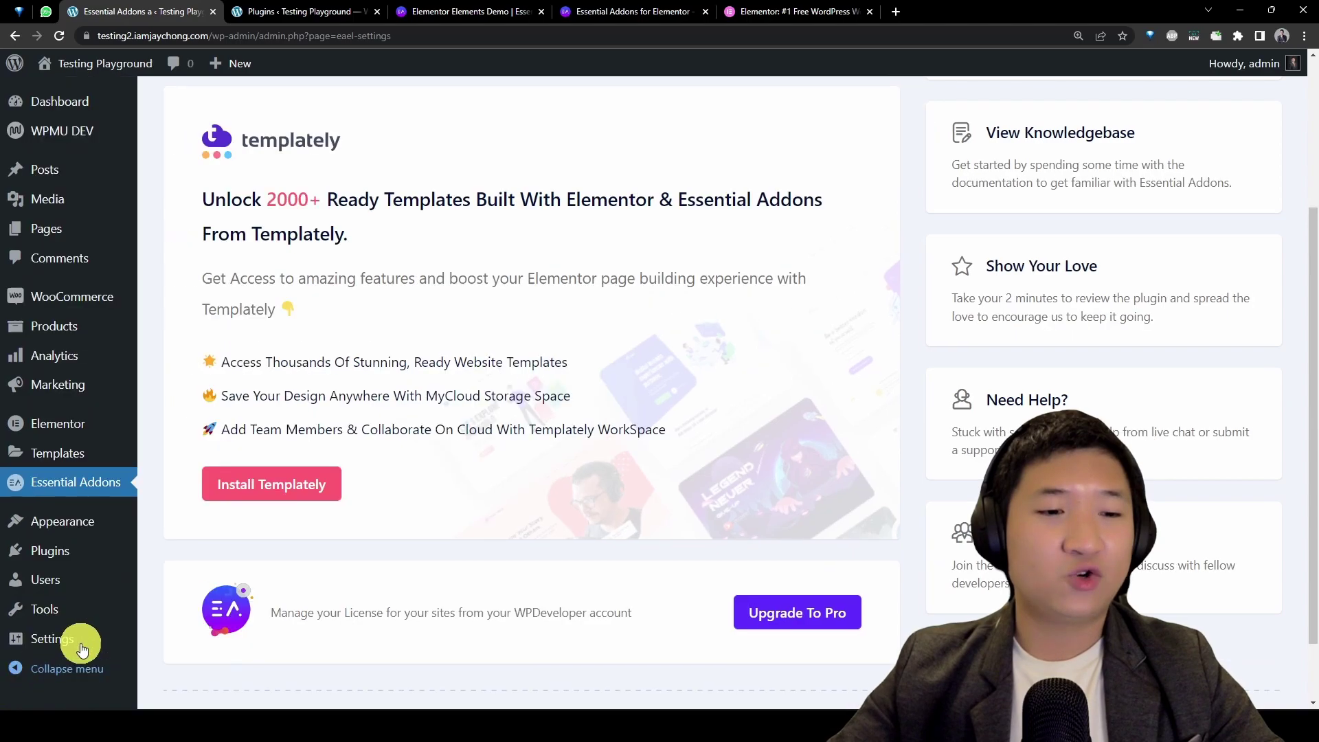
mouse_move(78, 237)
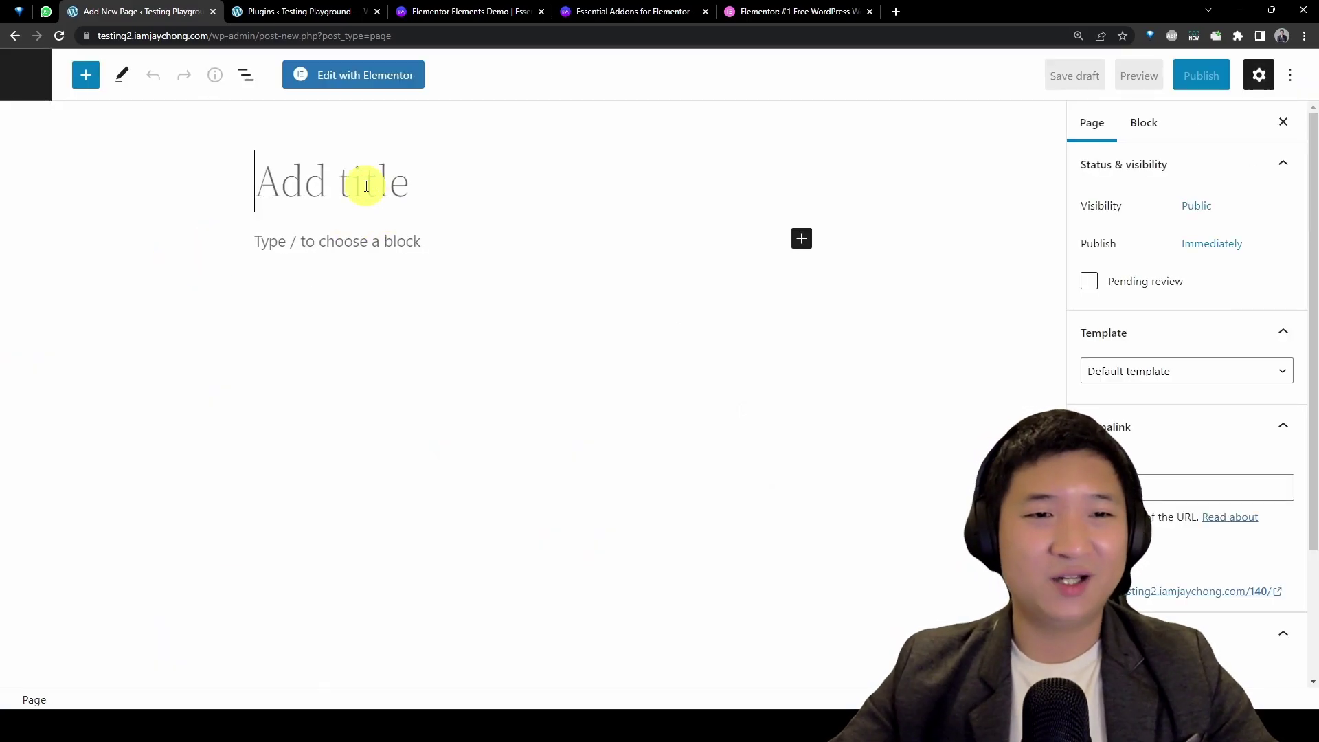
Step: Title the new page 'Elementor + Essential Addons Demo (Carousel - Post)'
left_click(367, 187)
type("Elementor + Essential")
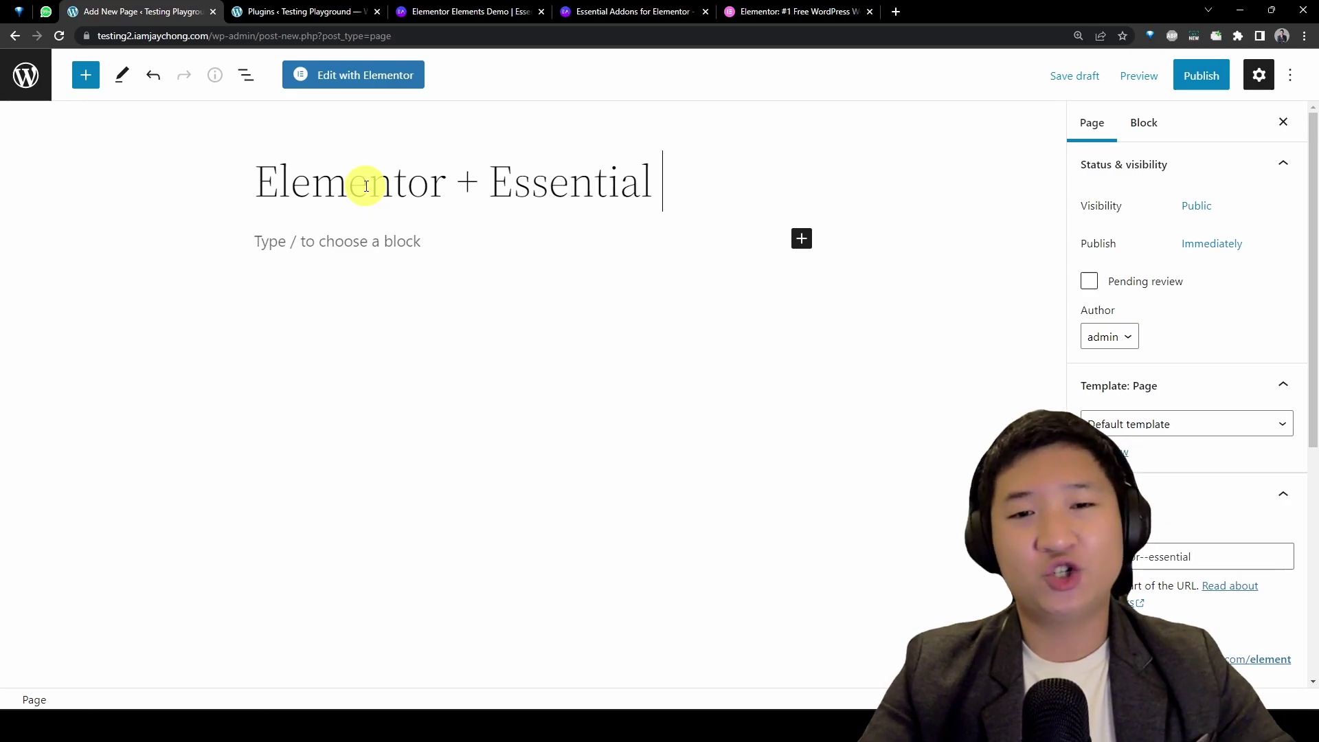
type(" Addons Demo (Car")
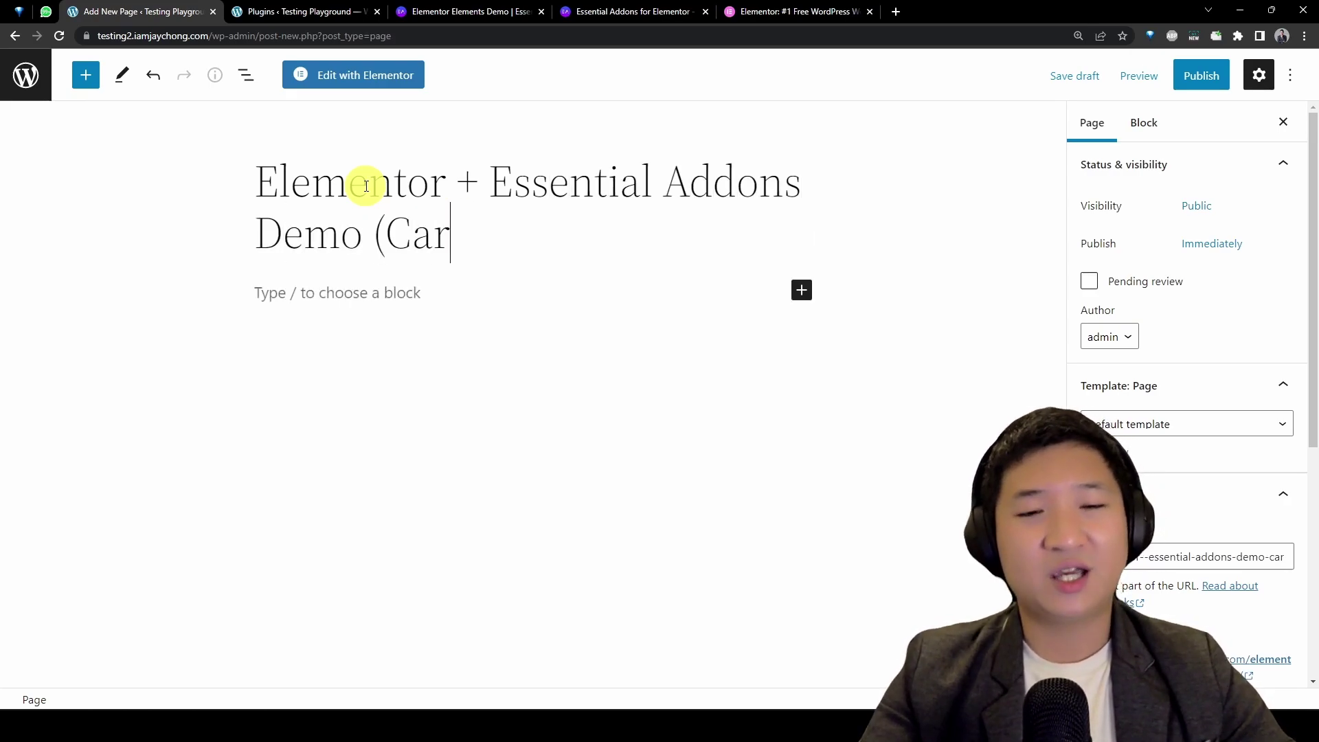
type("ousel - Post")
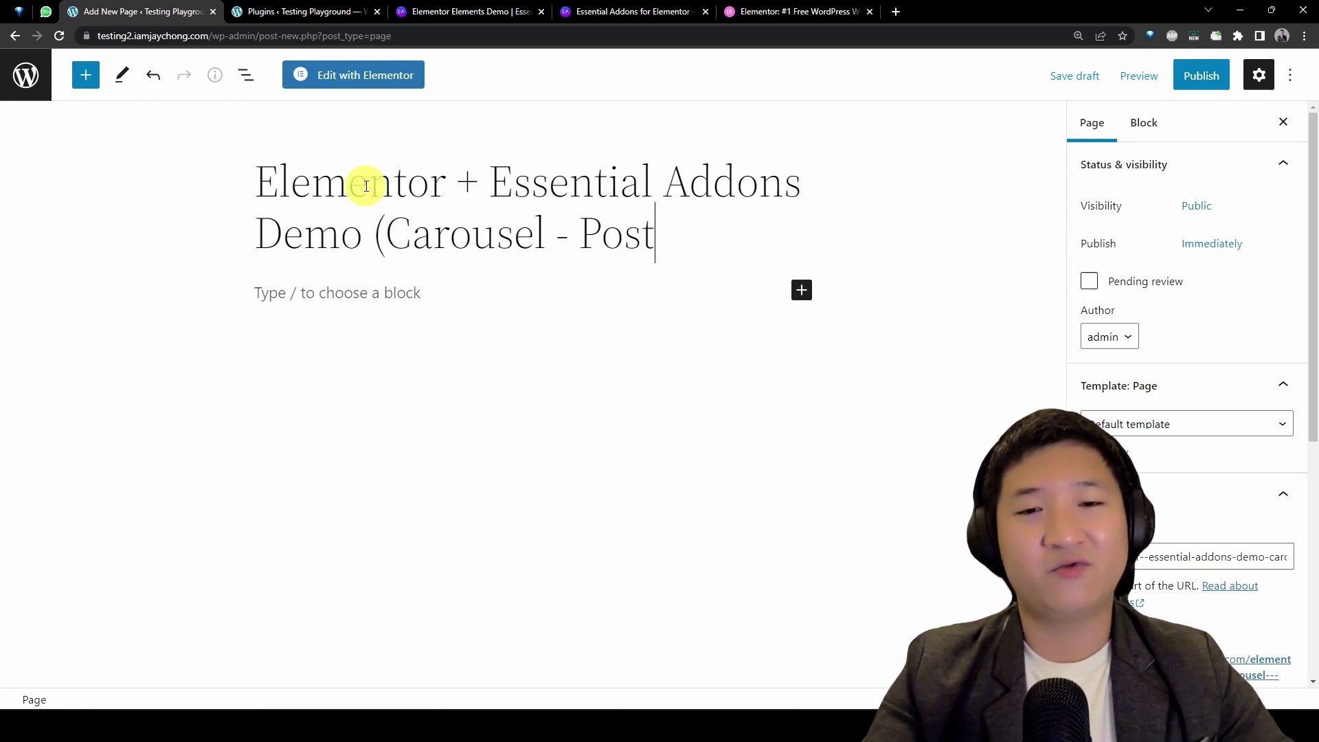
type(")")
key("ctrl+a")
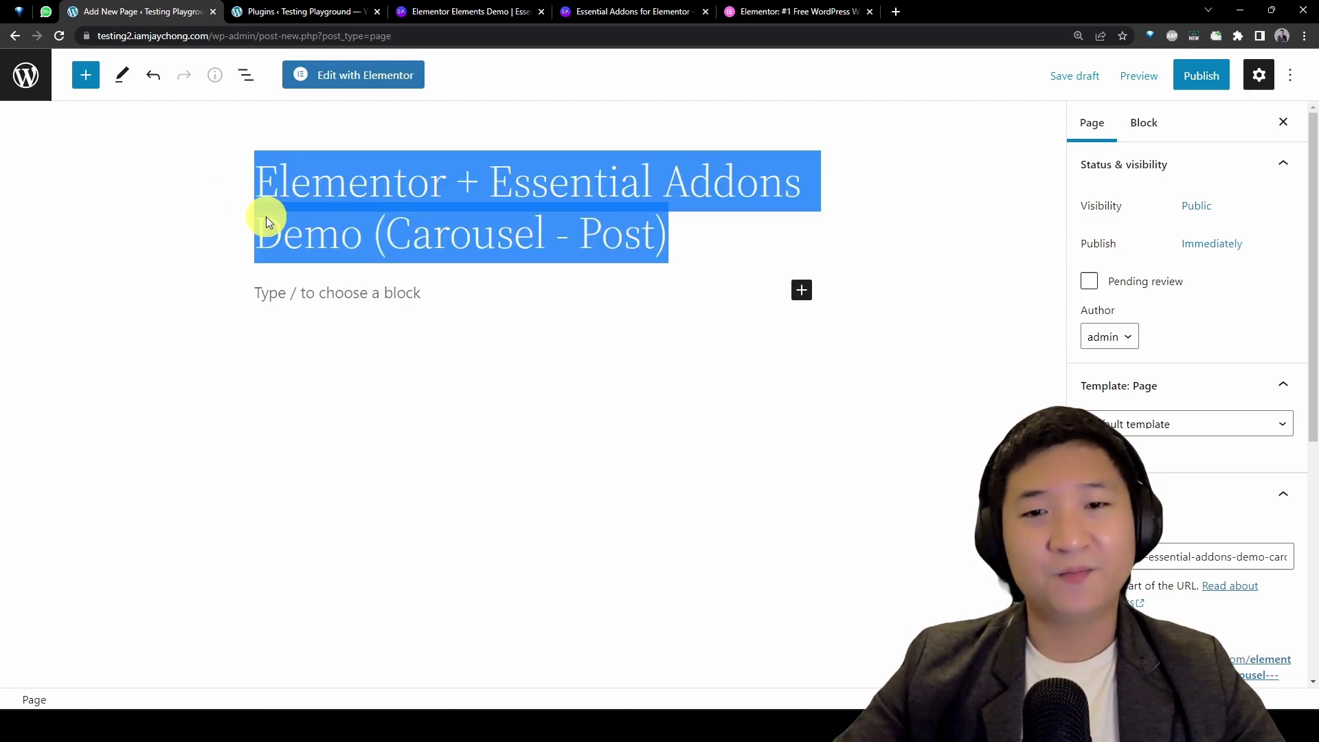
left_click(418, 303)
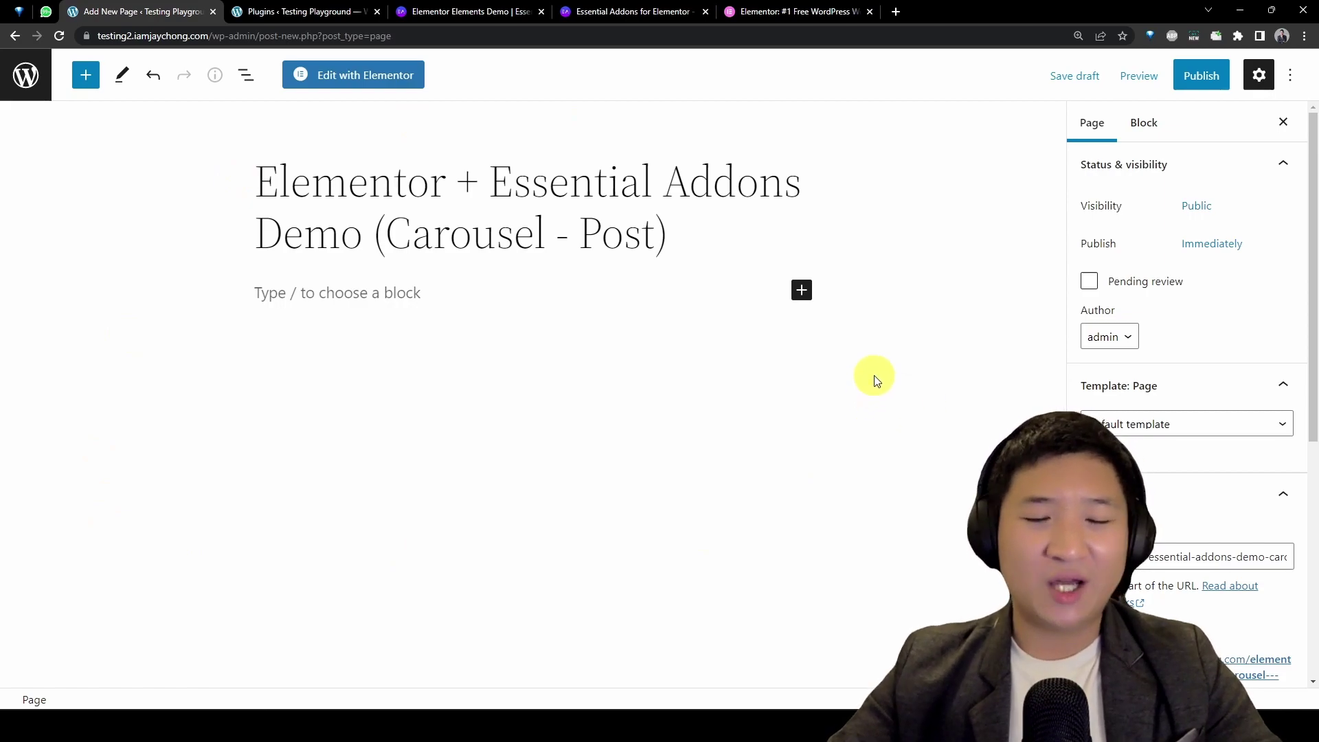
Step: Open the page in the Elementor editor in its own maximised window
left_click(384, 91)
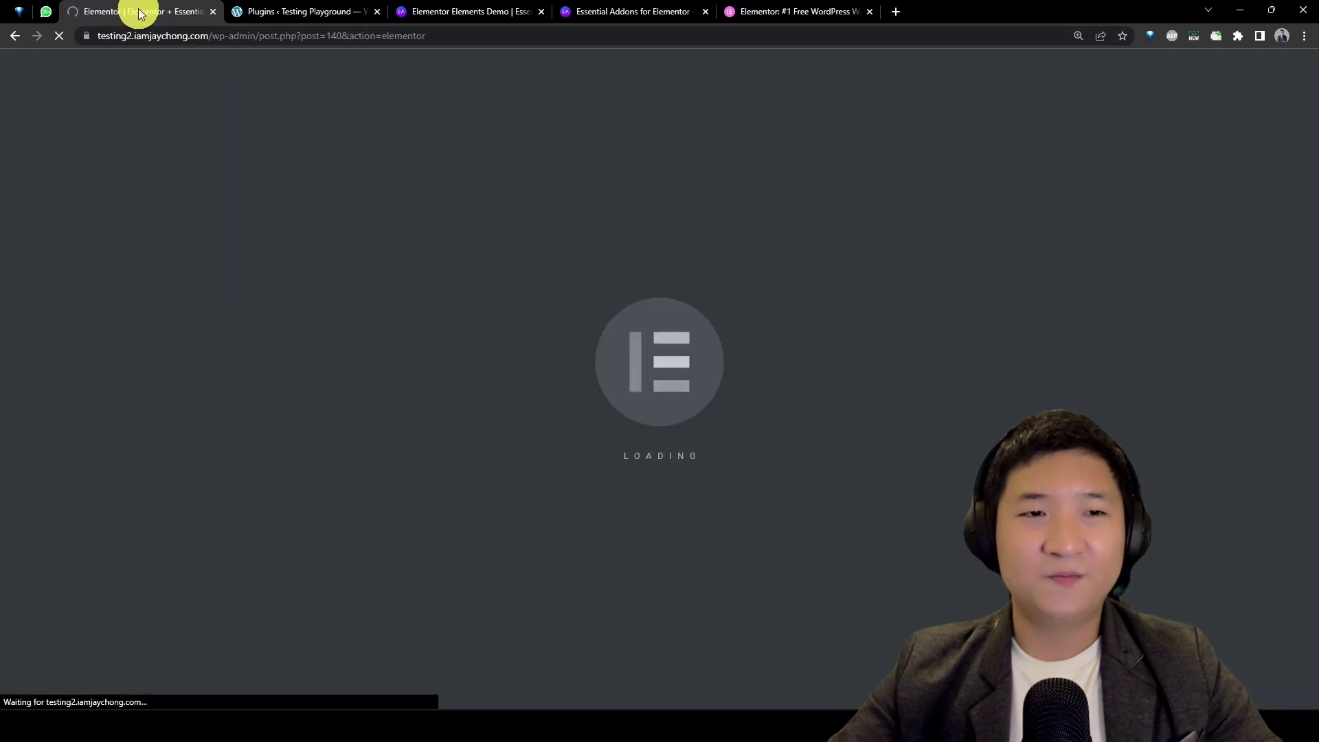
left_click_drag(138, 9, 249, 5)
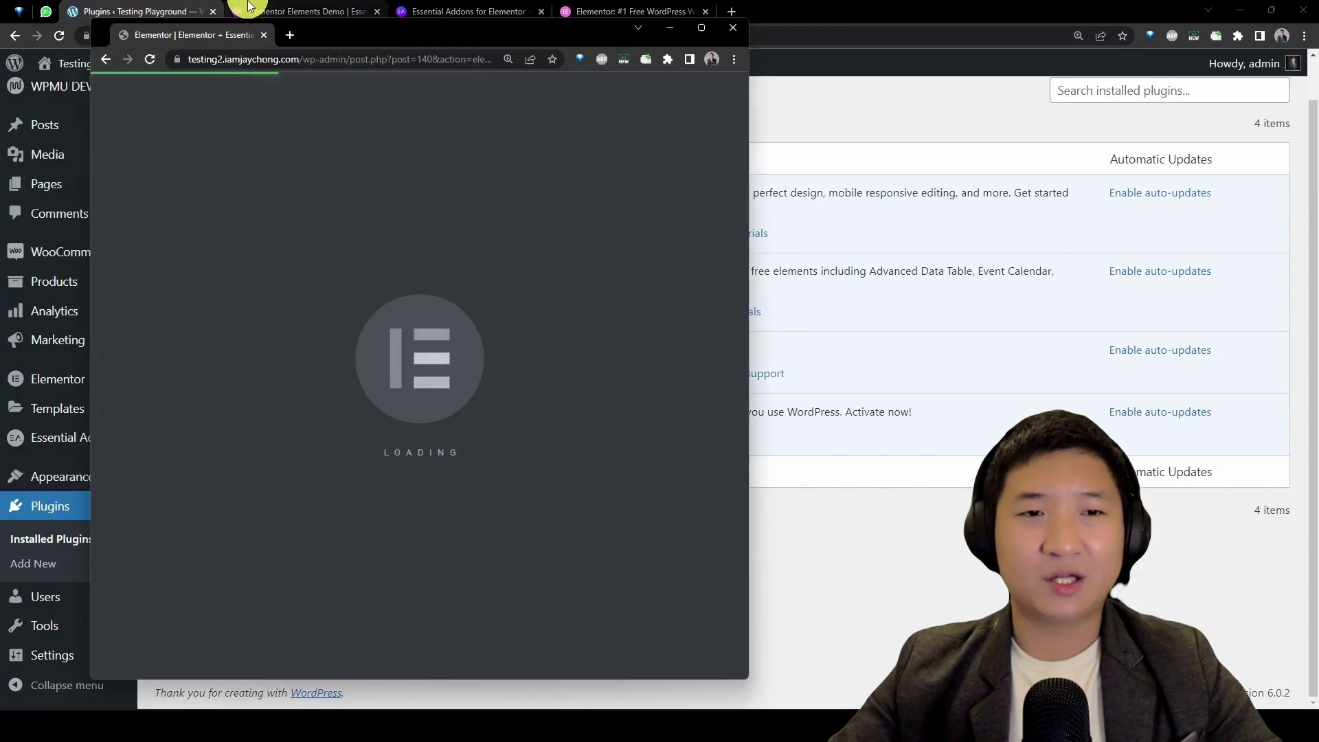
double_click(481, 30)
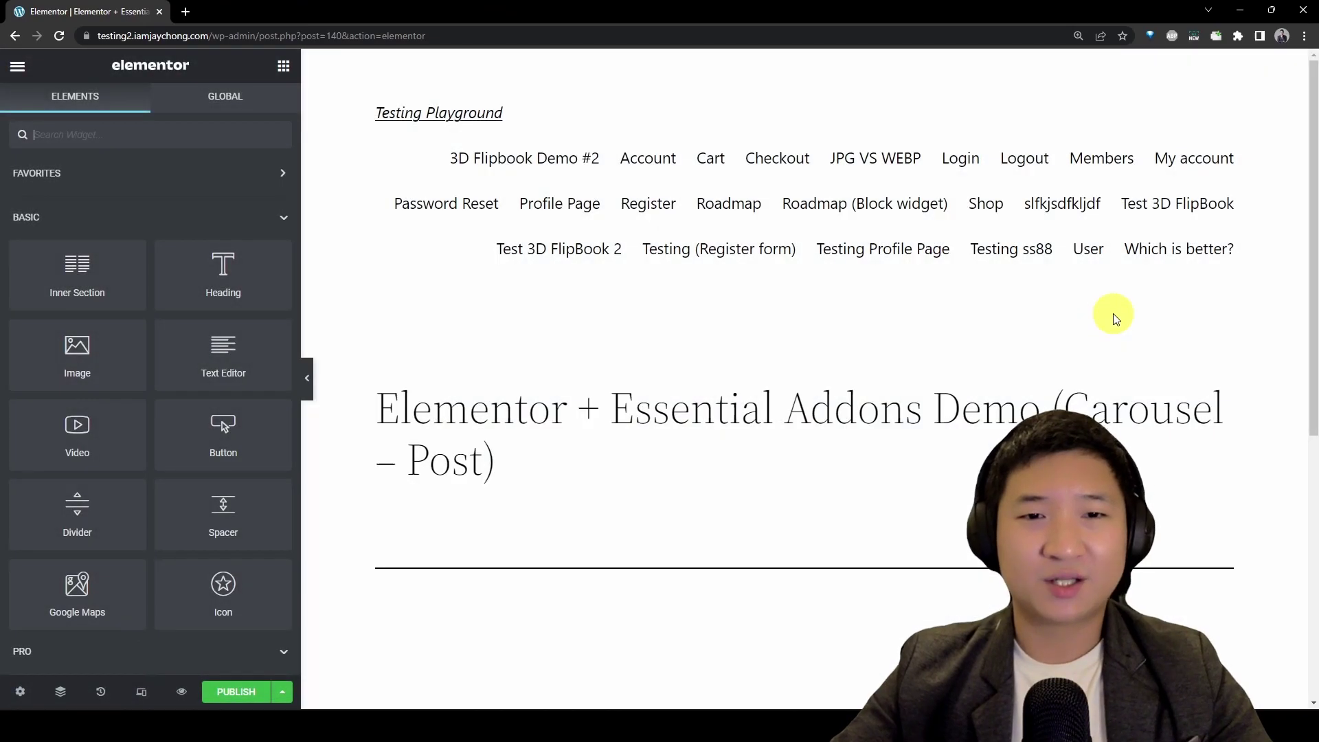
scroll(1114, 316, "down", 5)
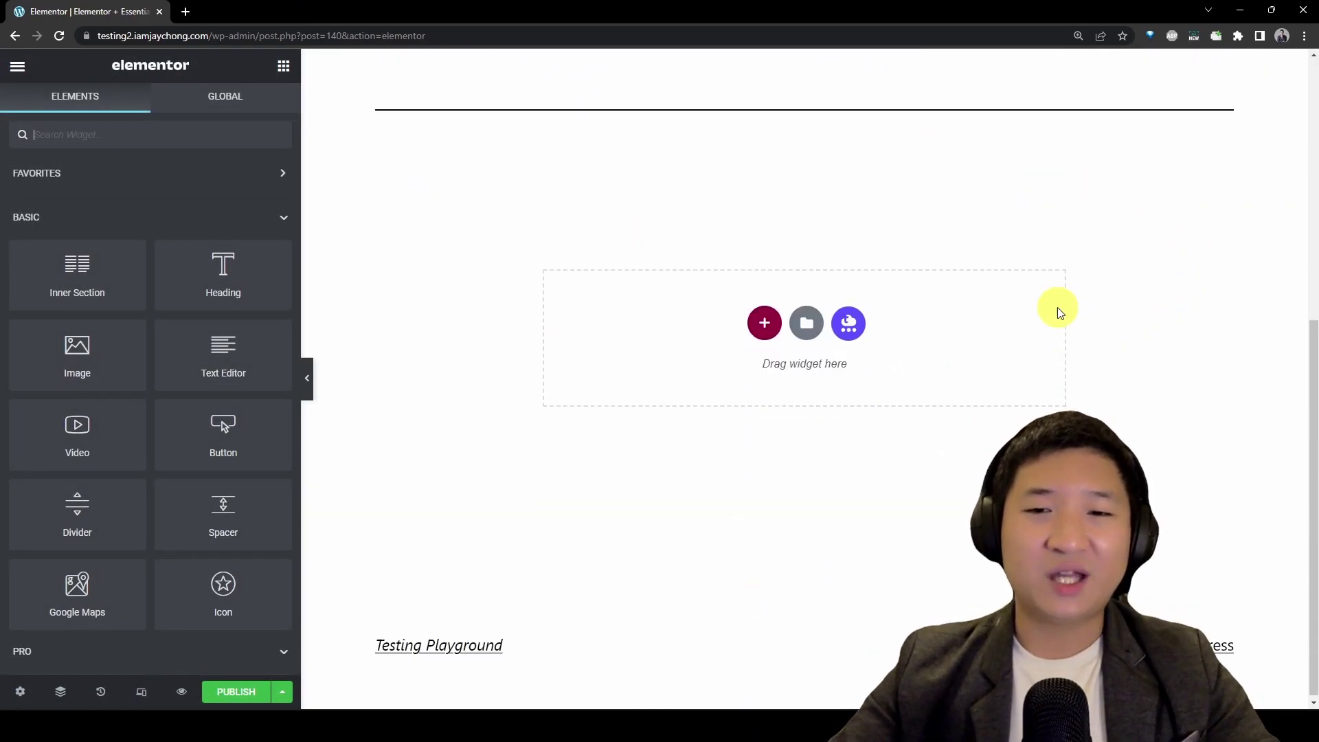
scroll(1309, 413, "up", 3)
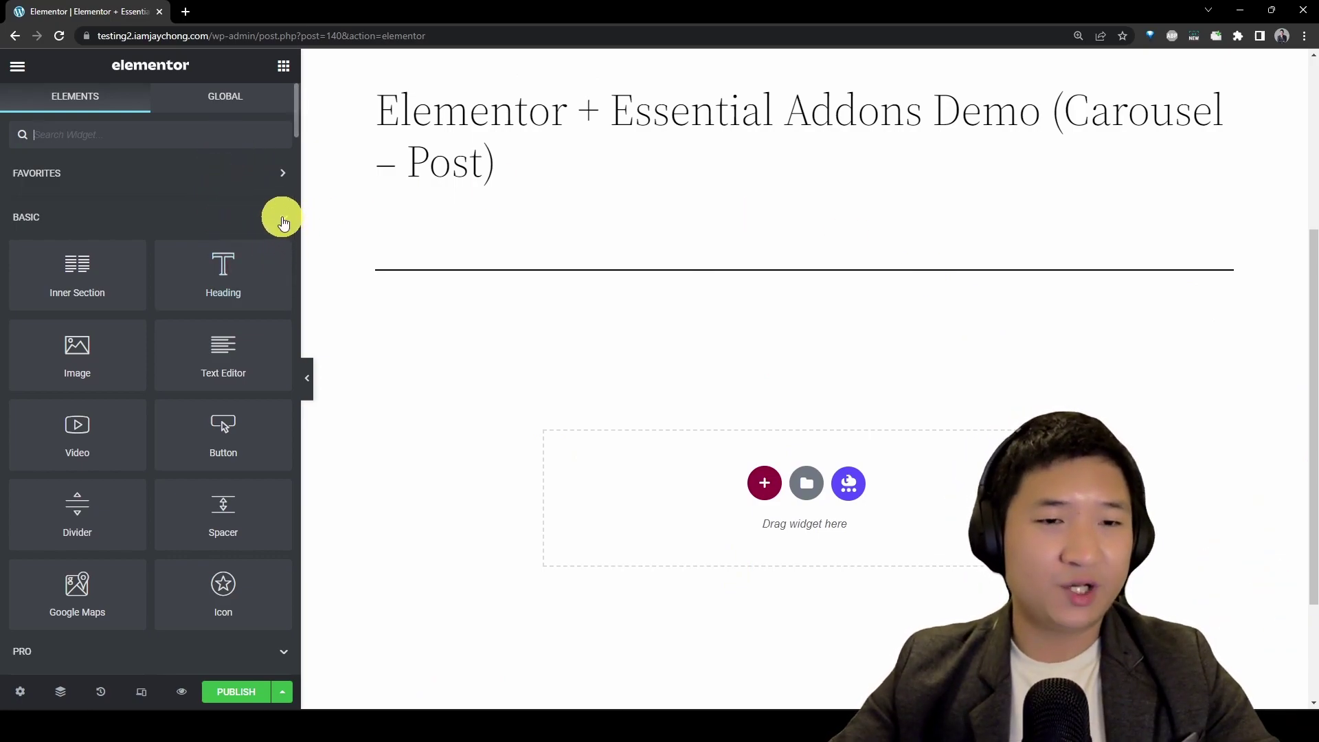
Step: Collapse the Basic, Pro and General widget groups and scroll down to the Essential Addons widgets
left_click(283, 218)
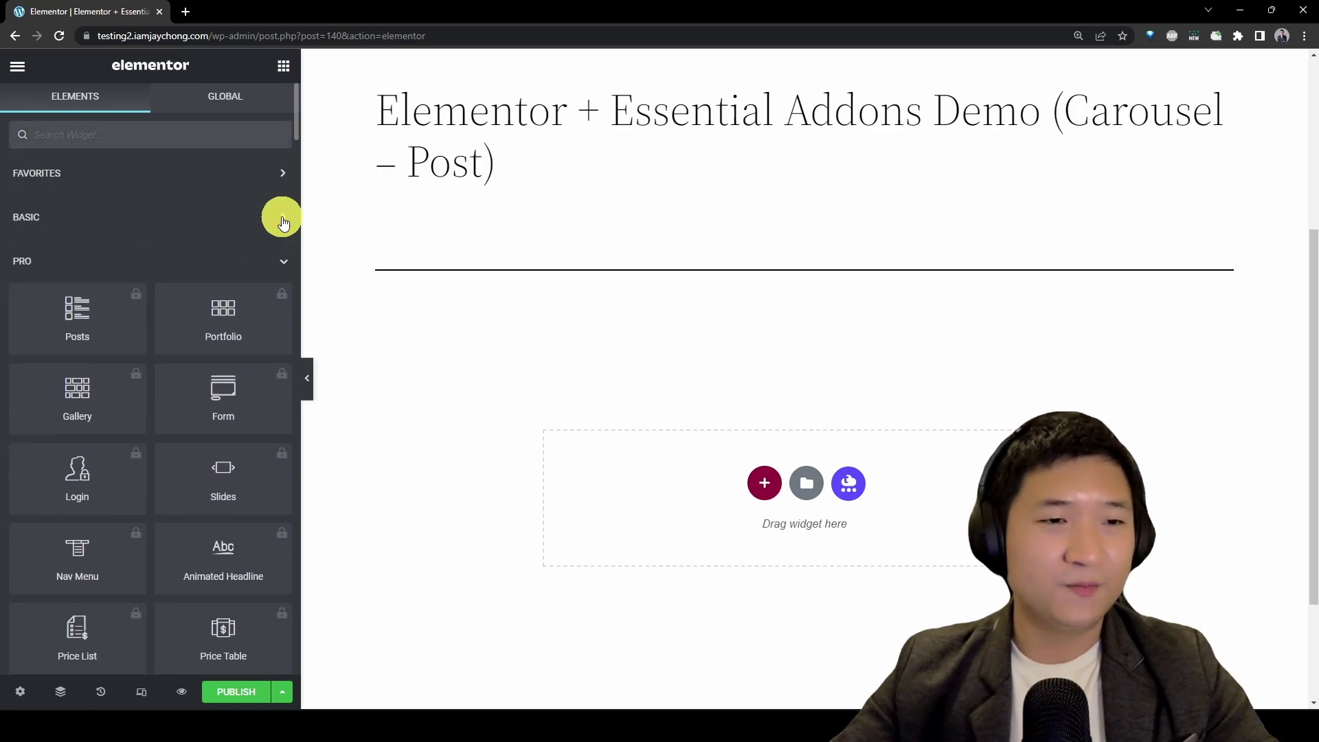
left_click(283, 262)
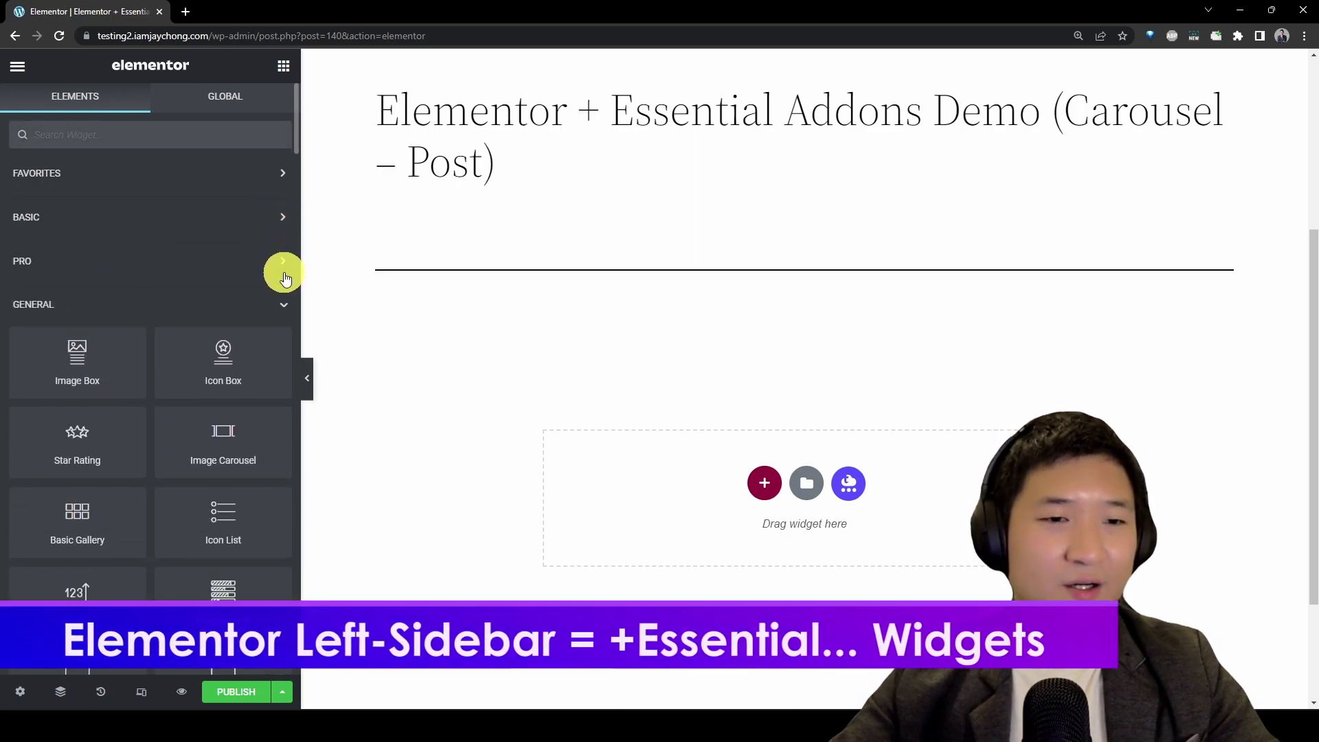
left_click(284, 306)
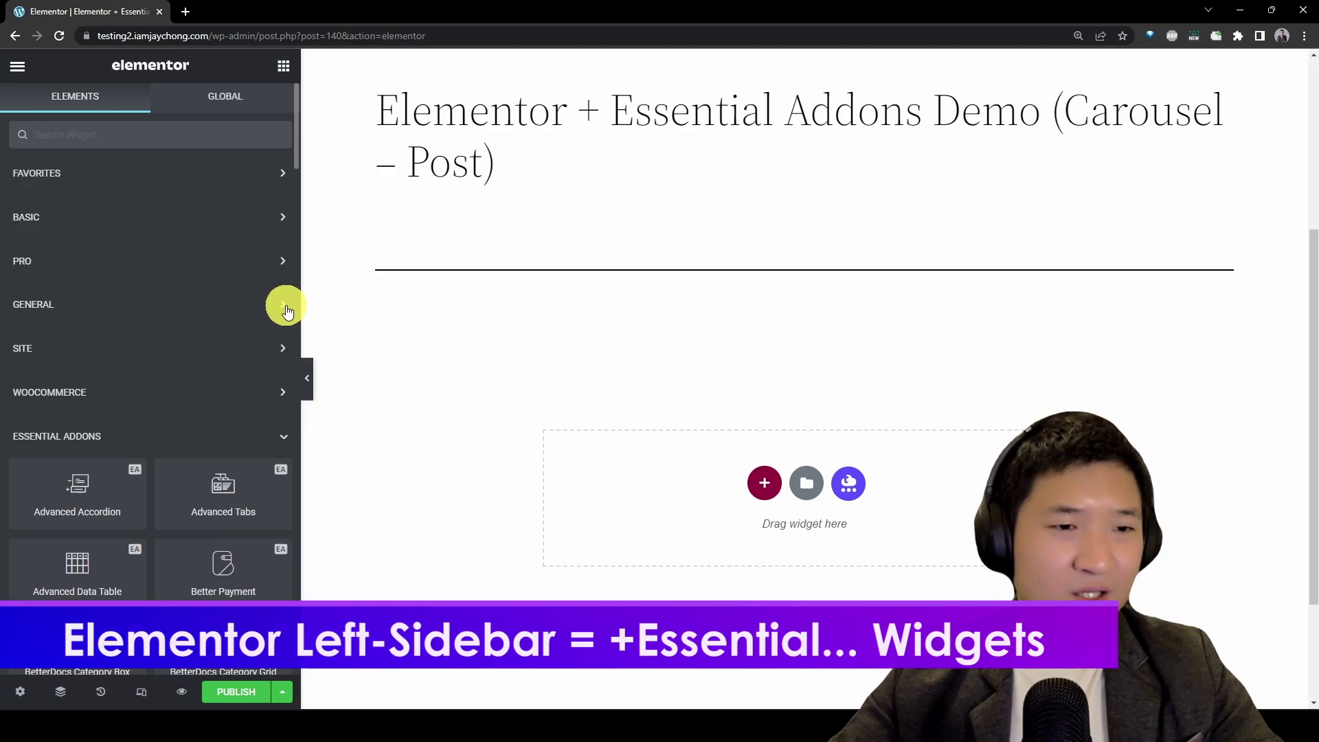
scroll(135, 271, "down", 2)
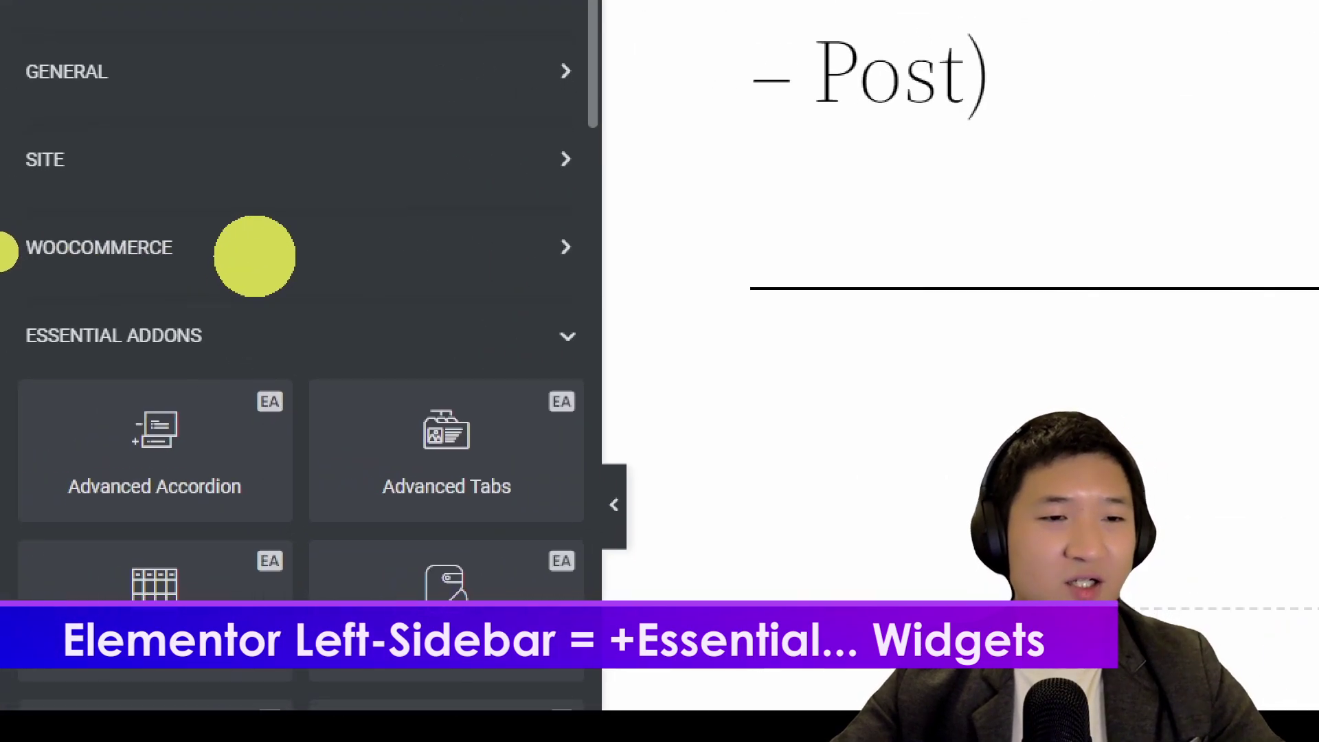
left_click_drag(622, 310, 3, 297)
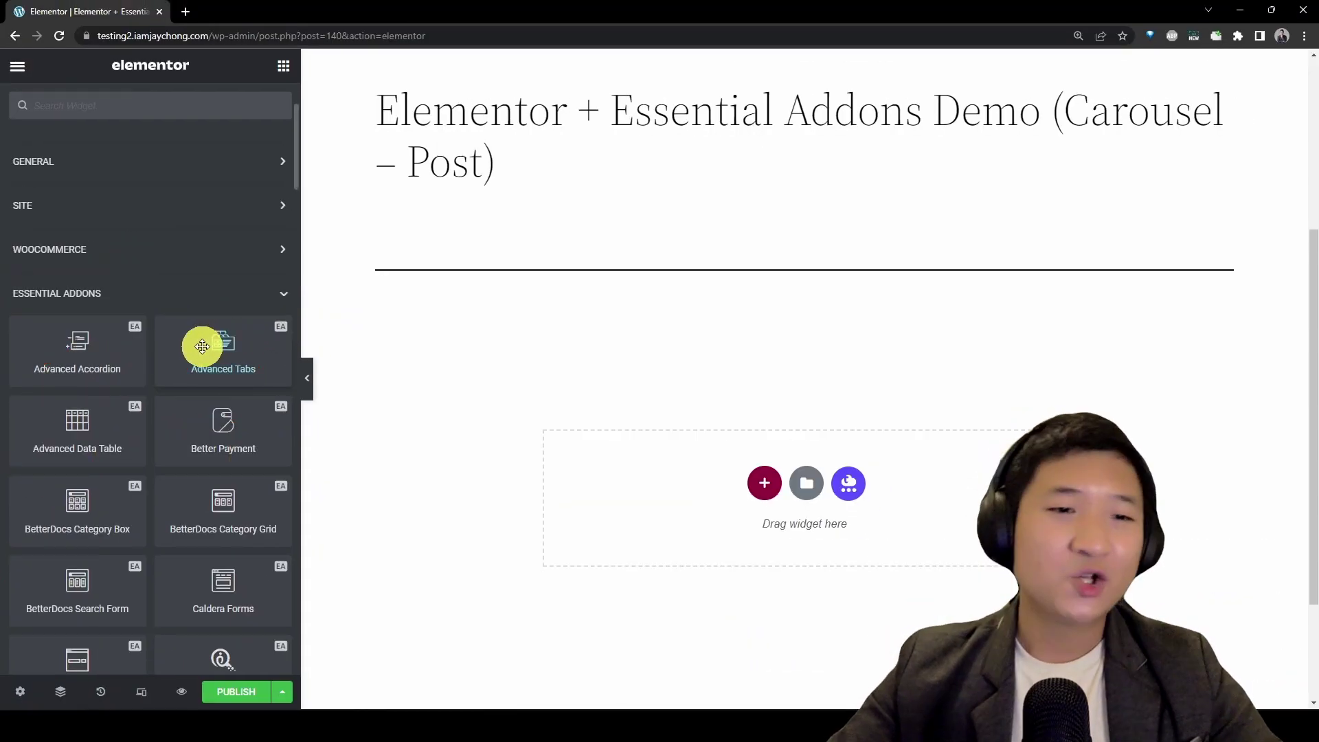
scroll(202, 346, "down", 10)
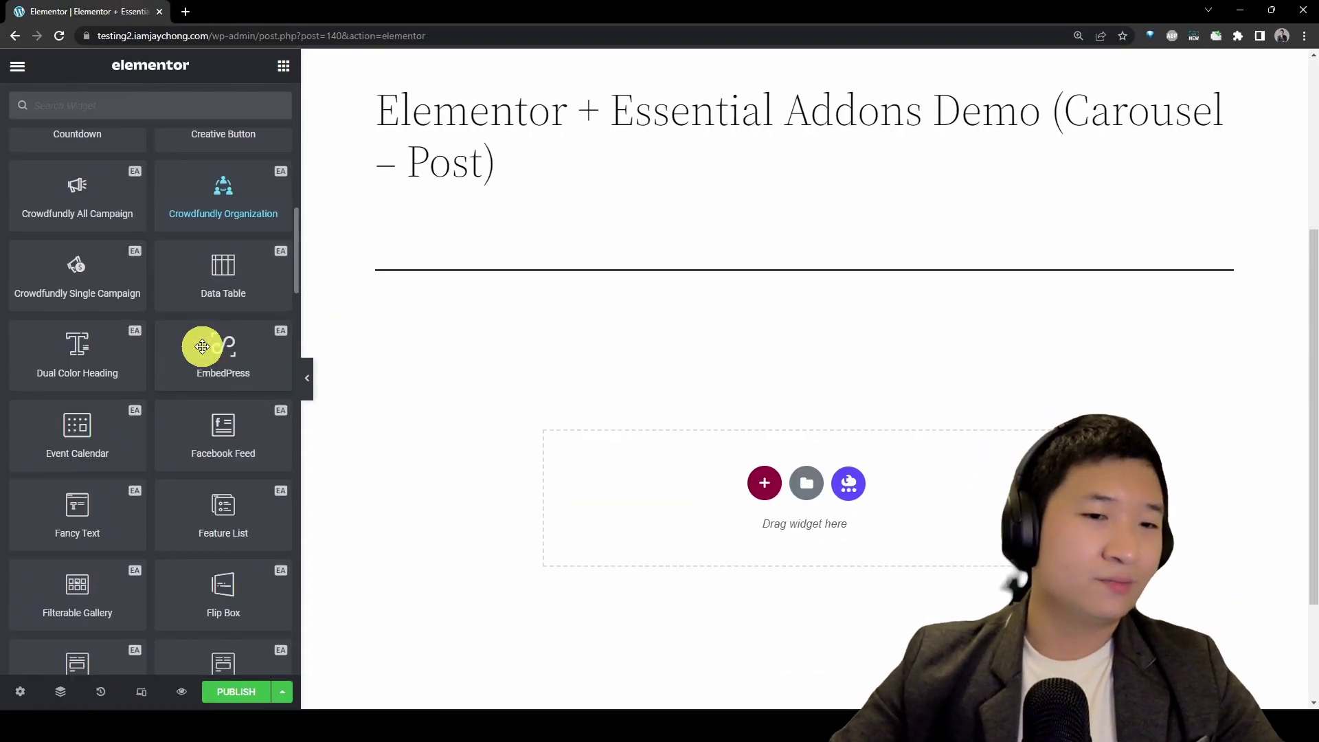
scroll(202, 347, "down", 2)
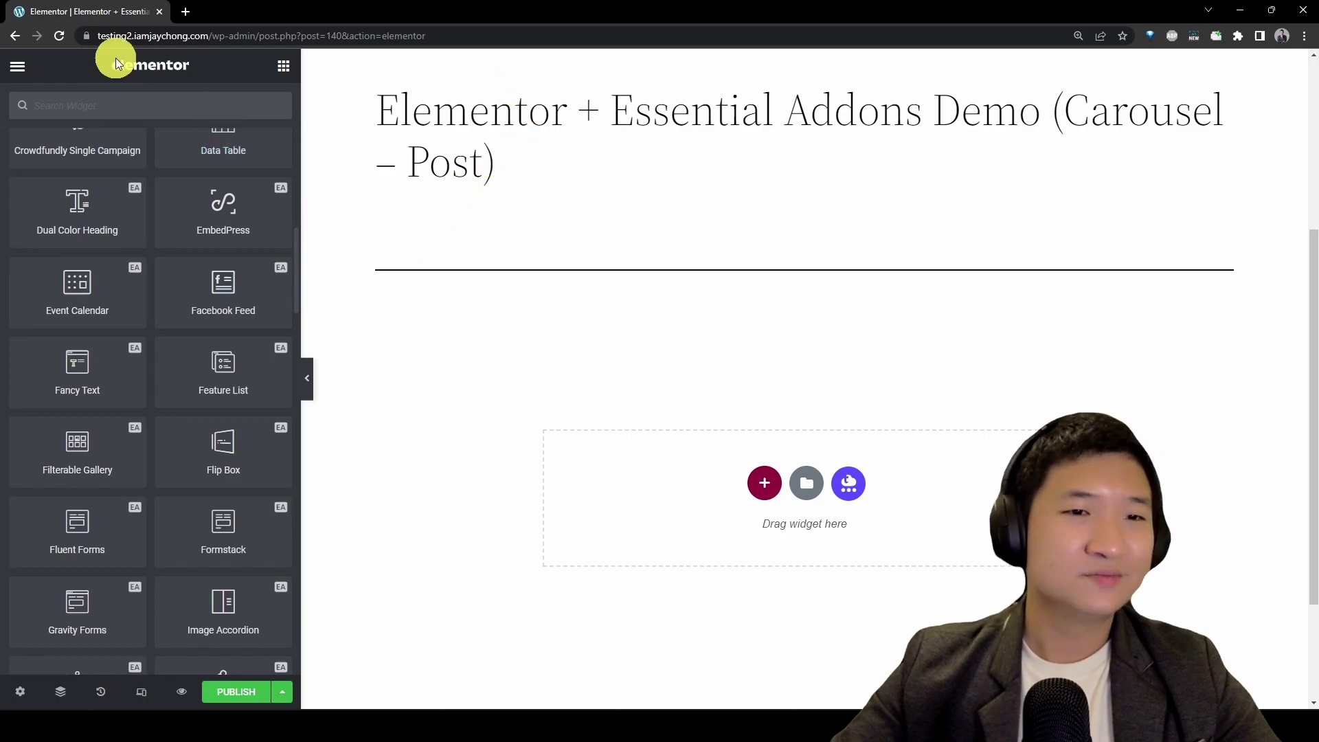
Step: Search widgets for 'carou' and drop a Woo Product Carousel into the empty section
left_click(134, 101)
type("carou")
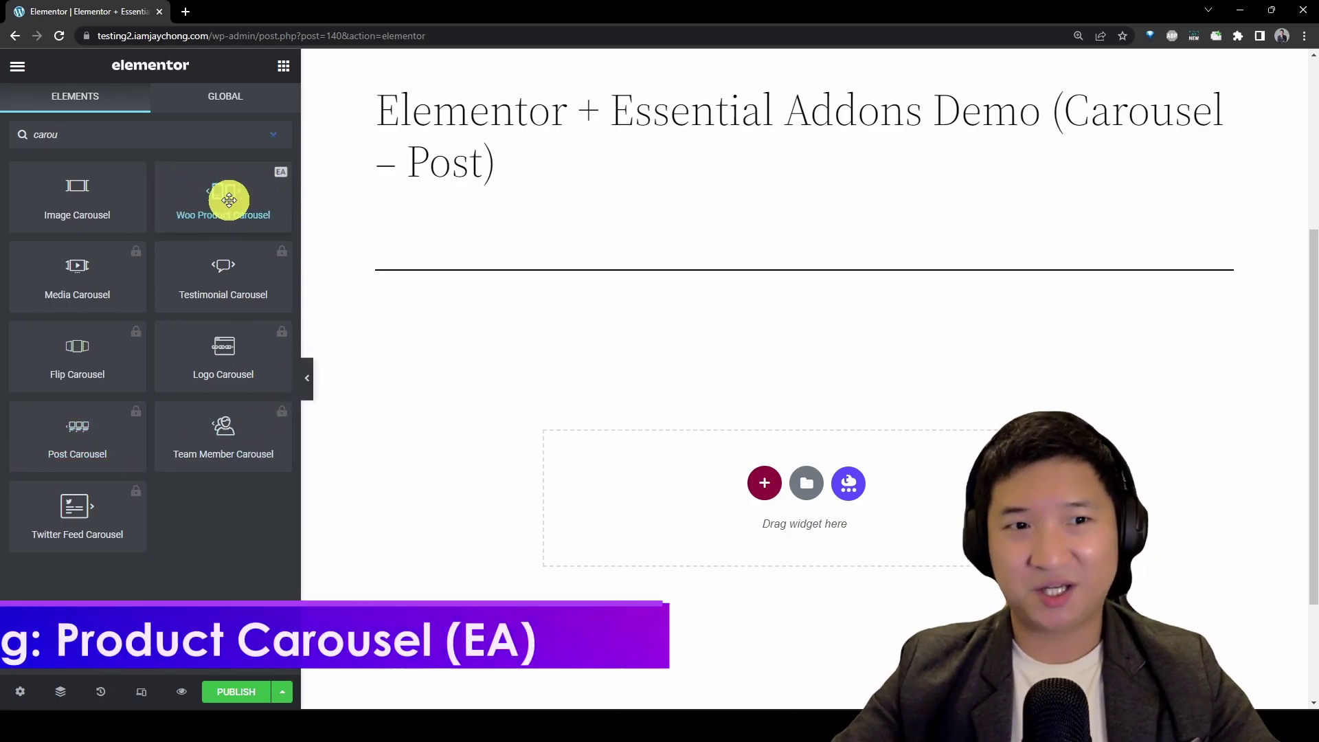
left_click_drag(229, 200, 736, 521)
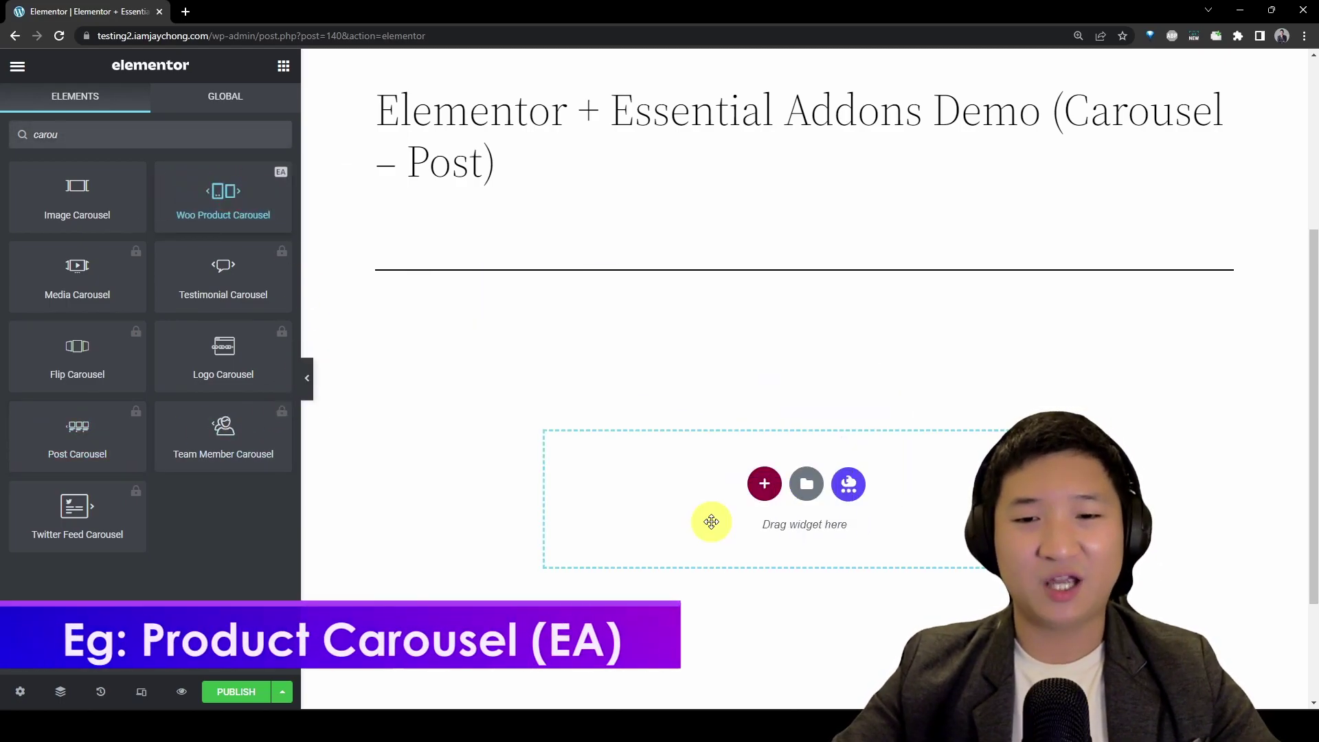
left_click_drag(712, 522, 708, 521)
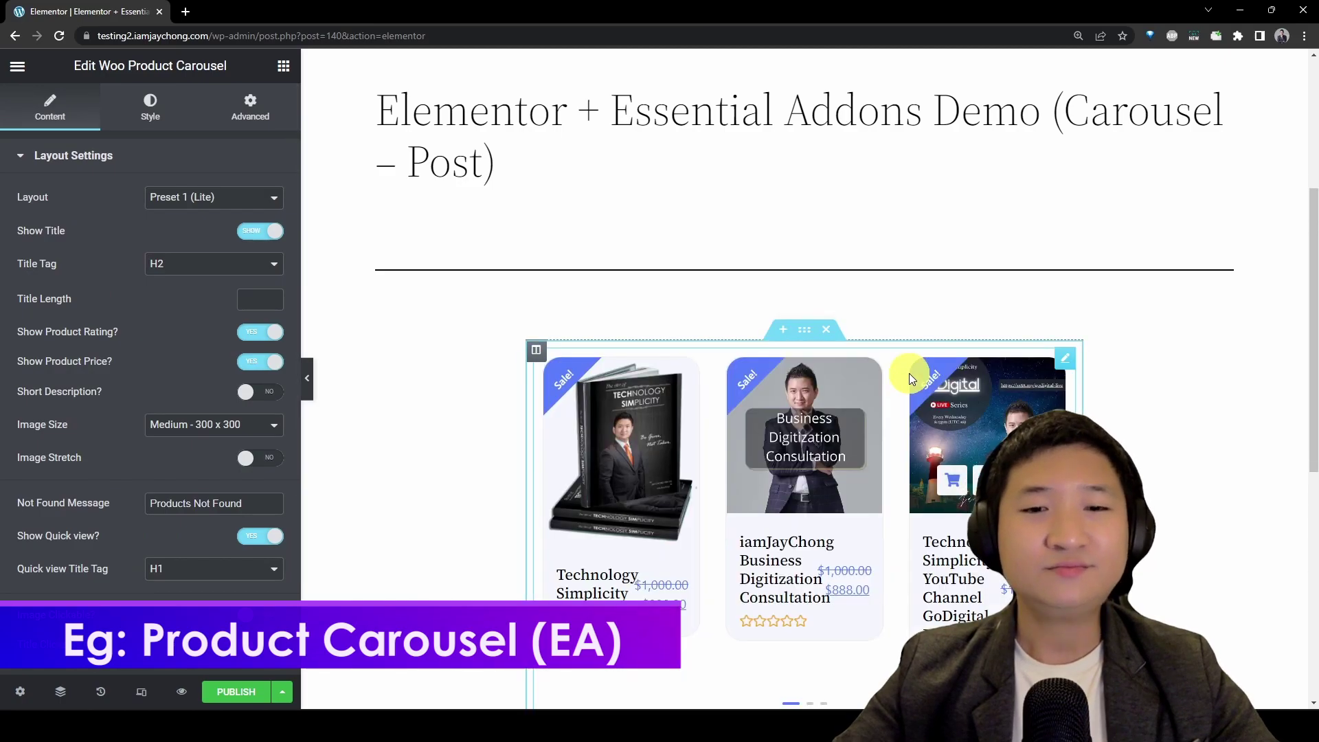
scroll(1208, 259, "down", 3)
scroll(1209, 261, "up", 2)
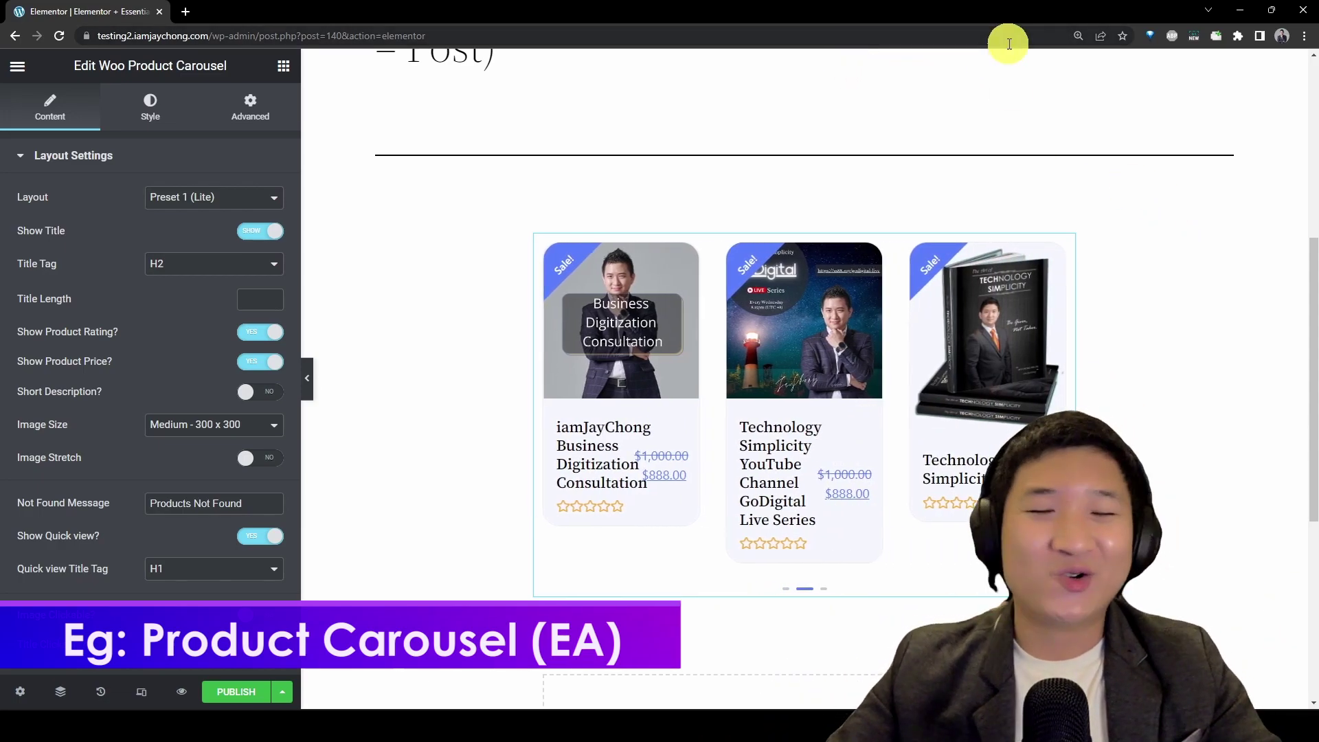
Step: Set the carousel's layout to Preset 2 (Lite)
left_click(268, 202)
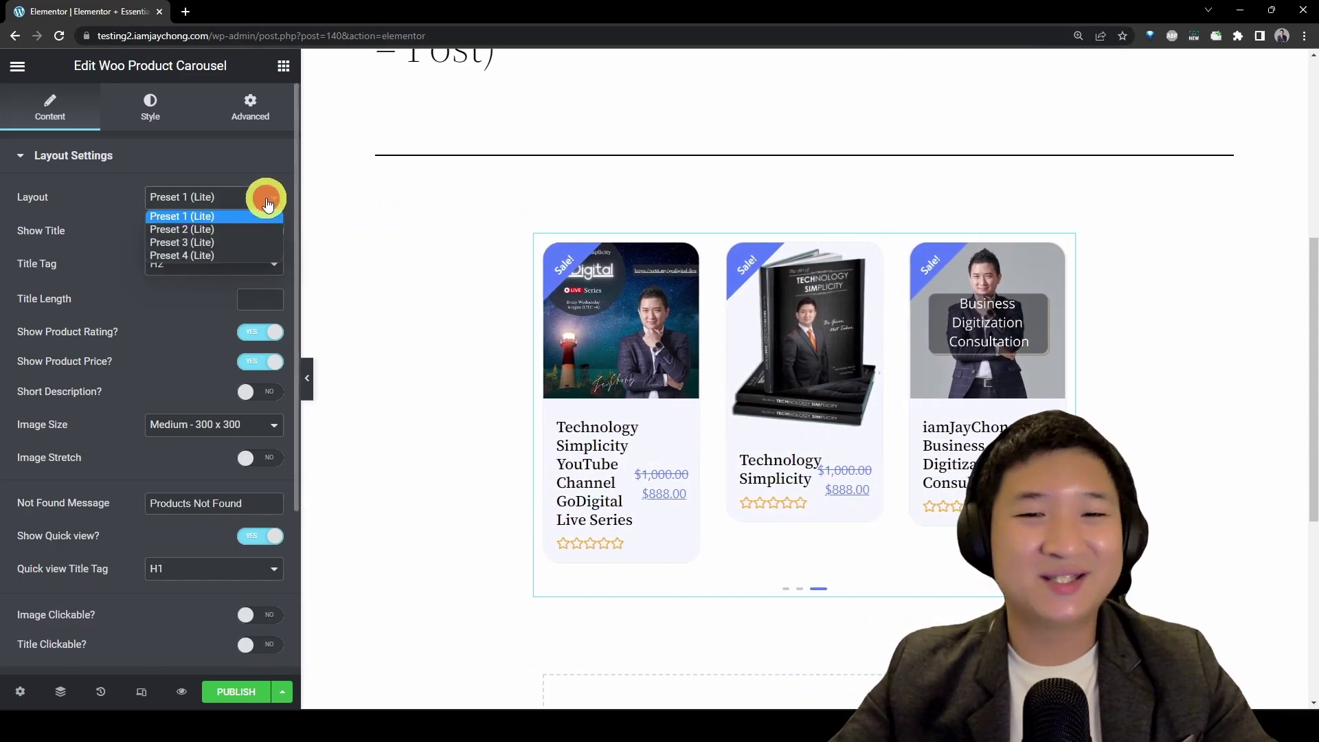
left_click(426, 210)
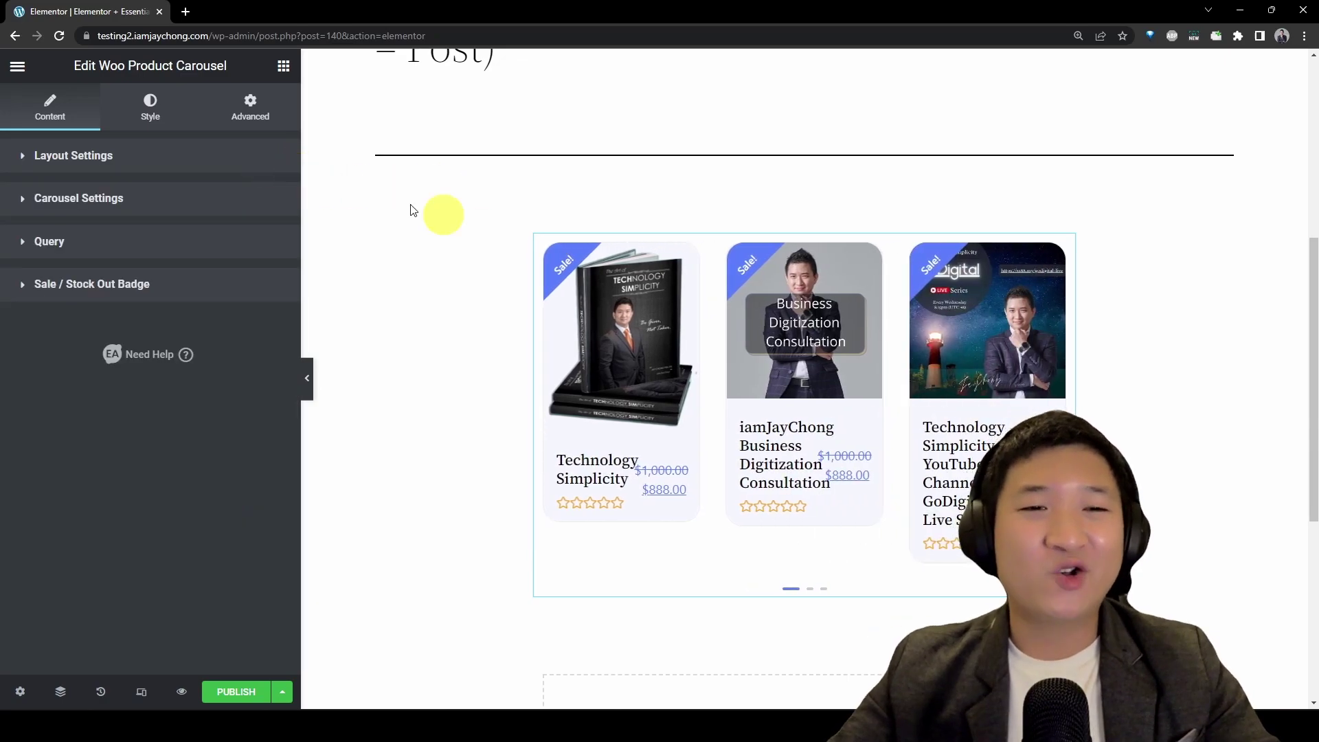
left_click(225, 163)
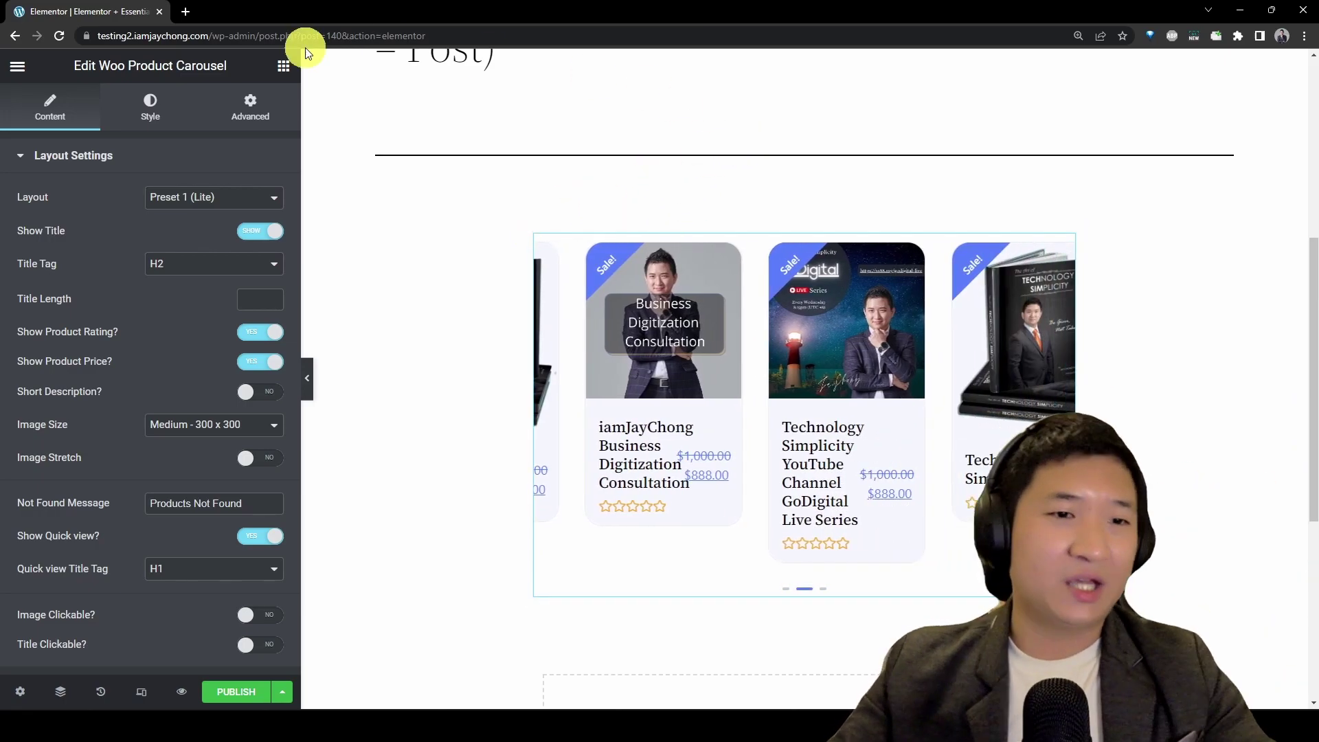
left_click(200, 199)
left_click(177, 229)
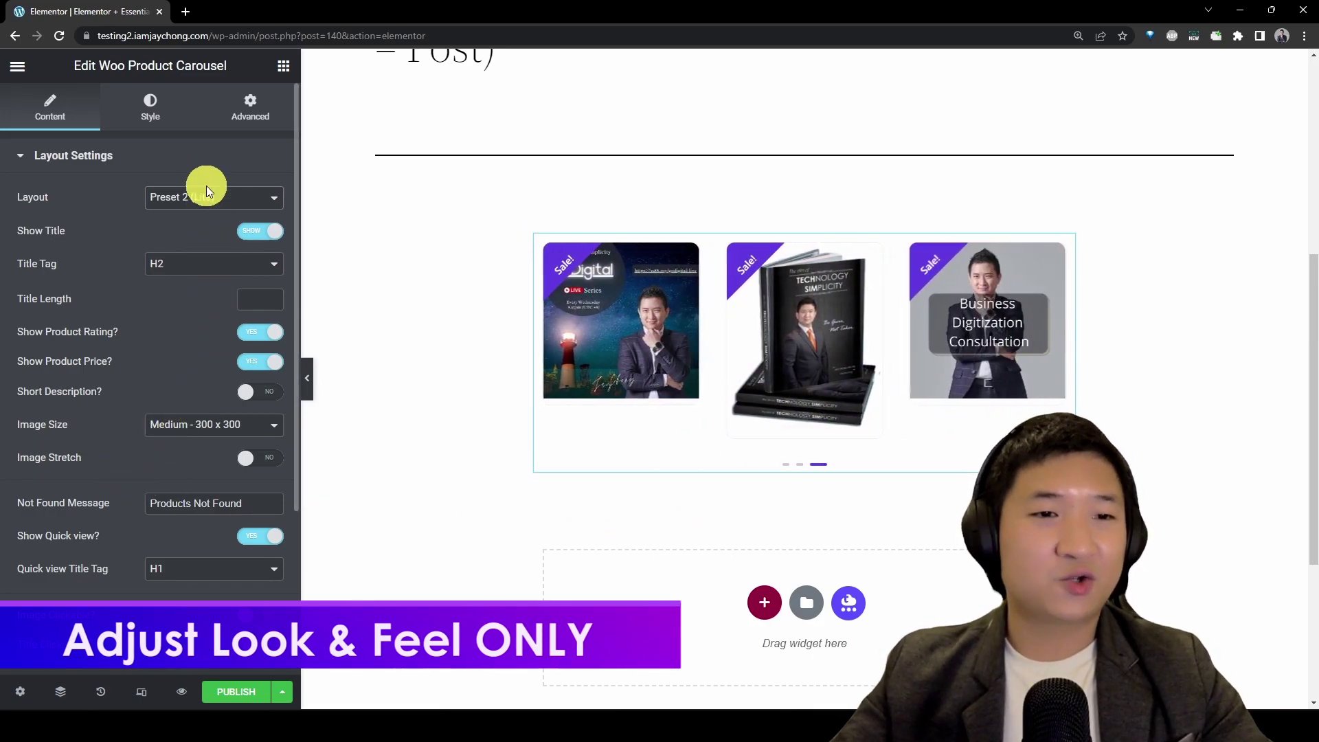
Step: Switch the carousel layout to Preset 3 (Lite)
left_click(166, 150)
left_click(200, 197)
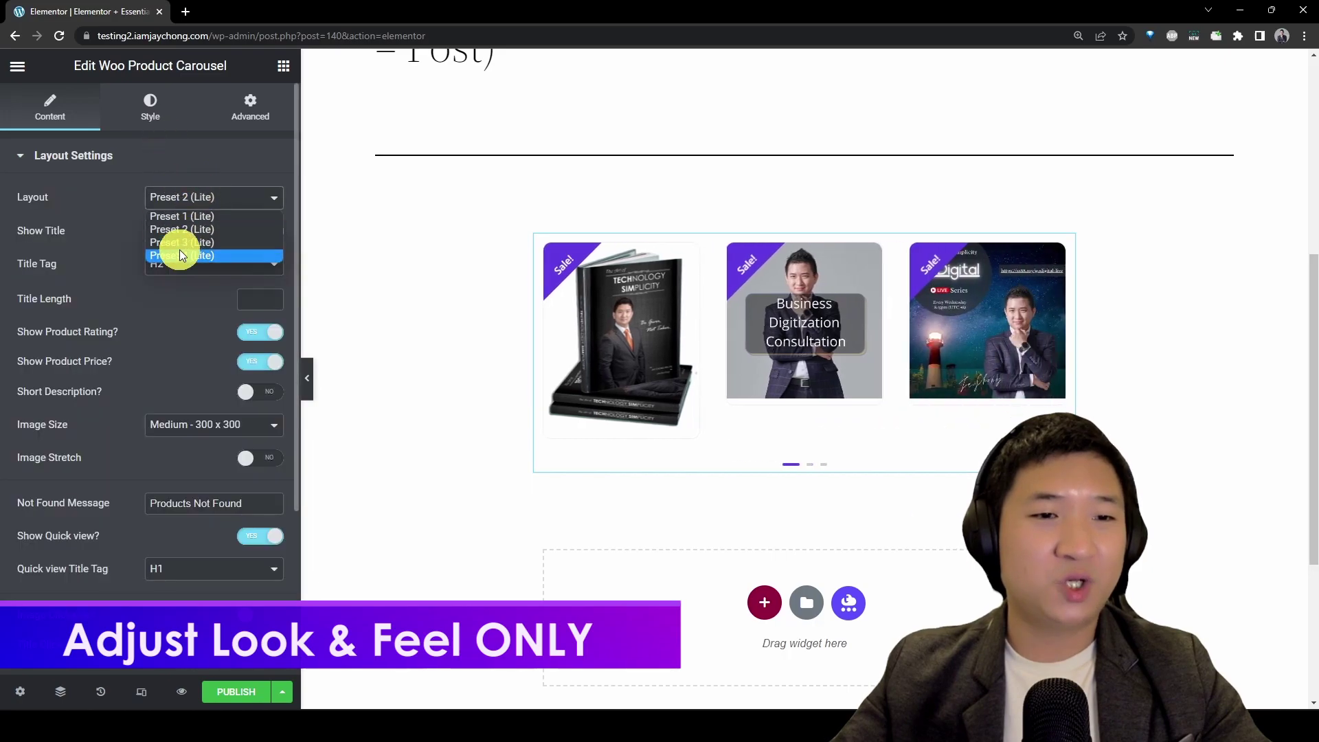
left_click(179, 245)
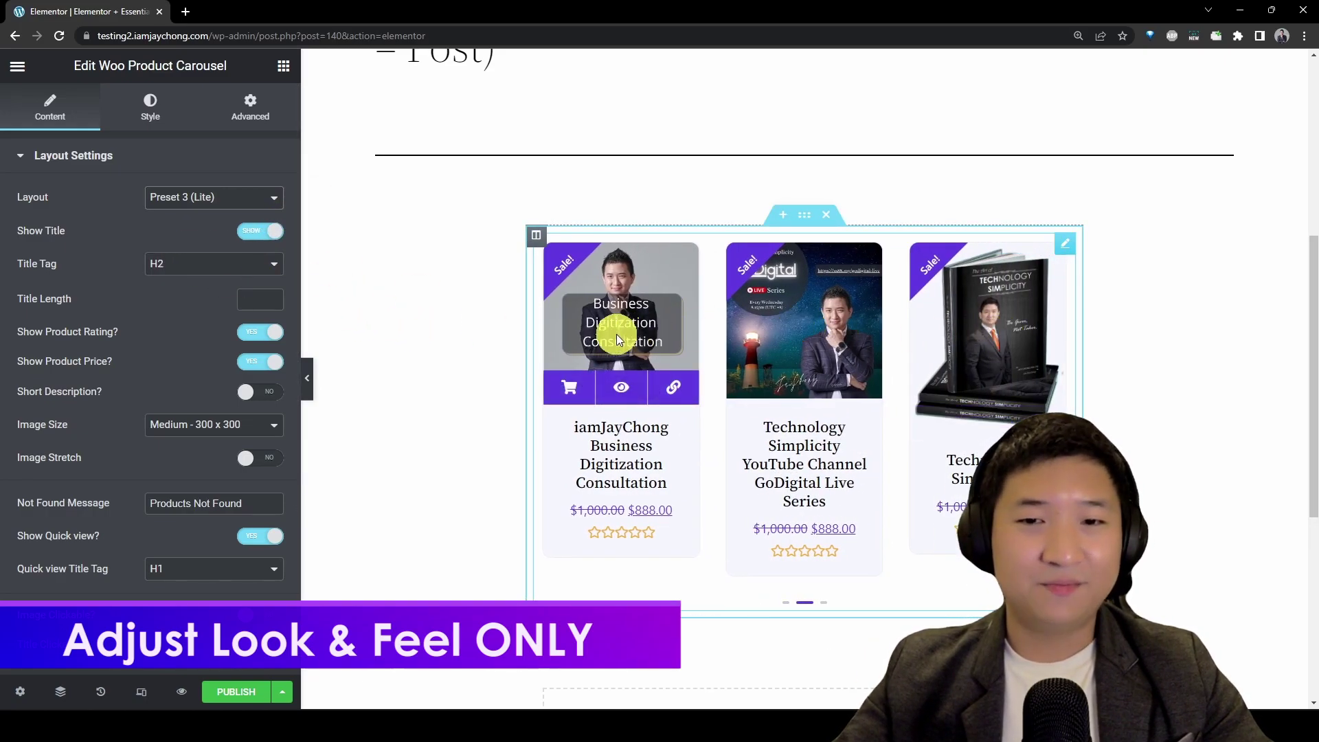
Step: Toggle Show Title off to compare, then back on so product titles display
left_click(270, 232)
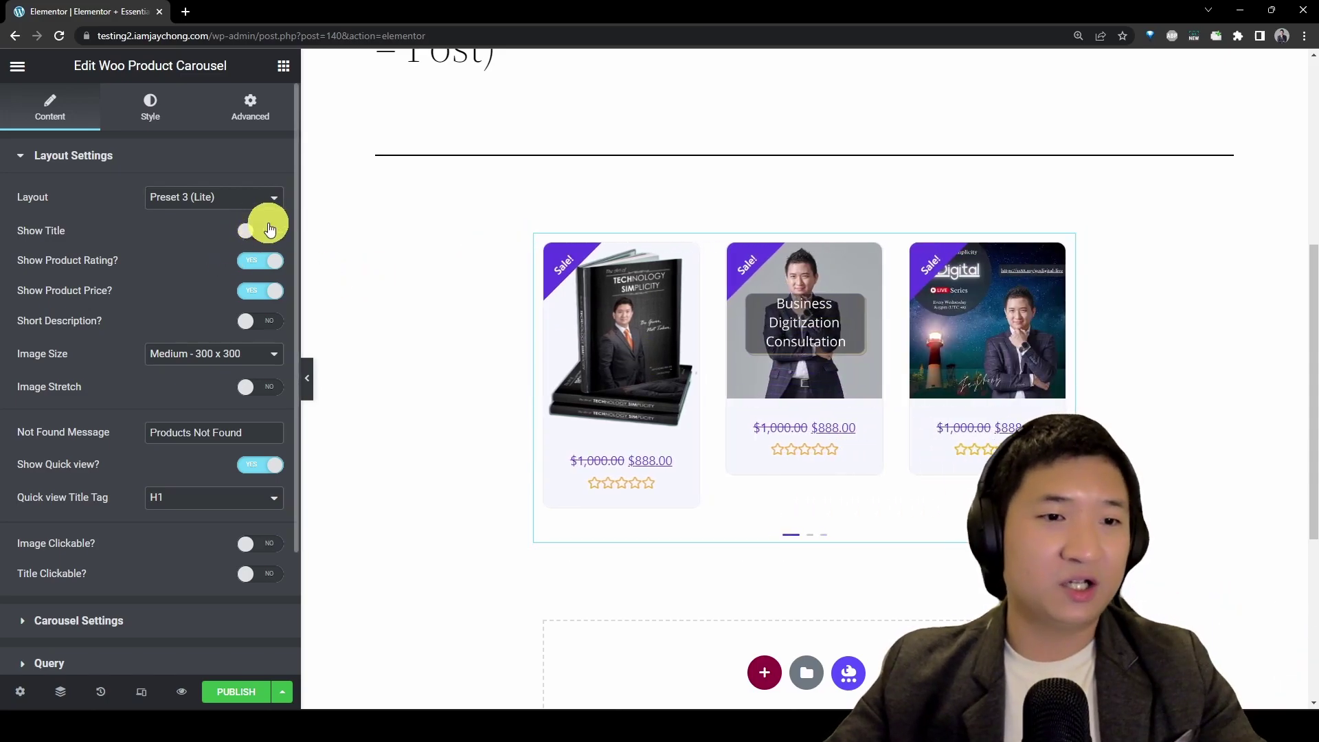
left_click(253, 234)
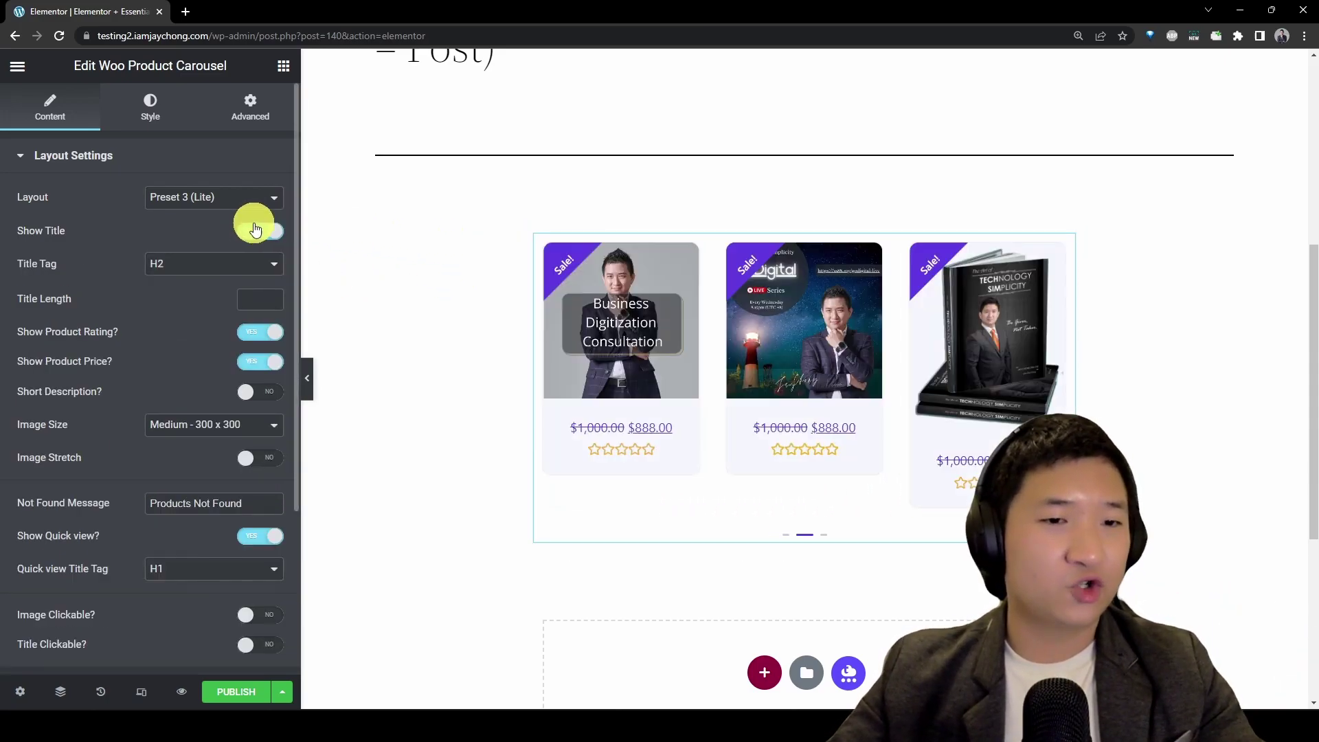
scroll(275, 306, "down", 2)
scroll(274, 303, "up", 2)
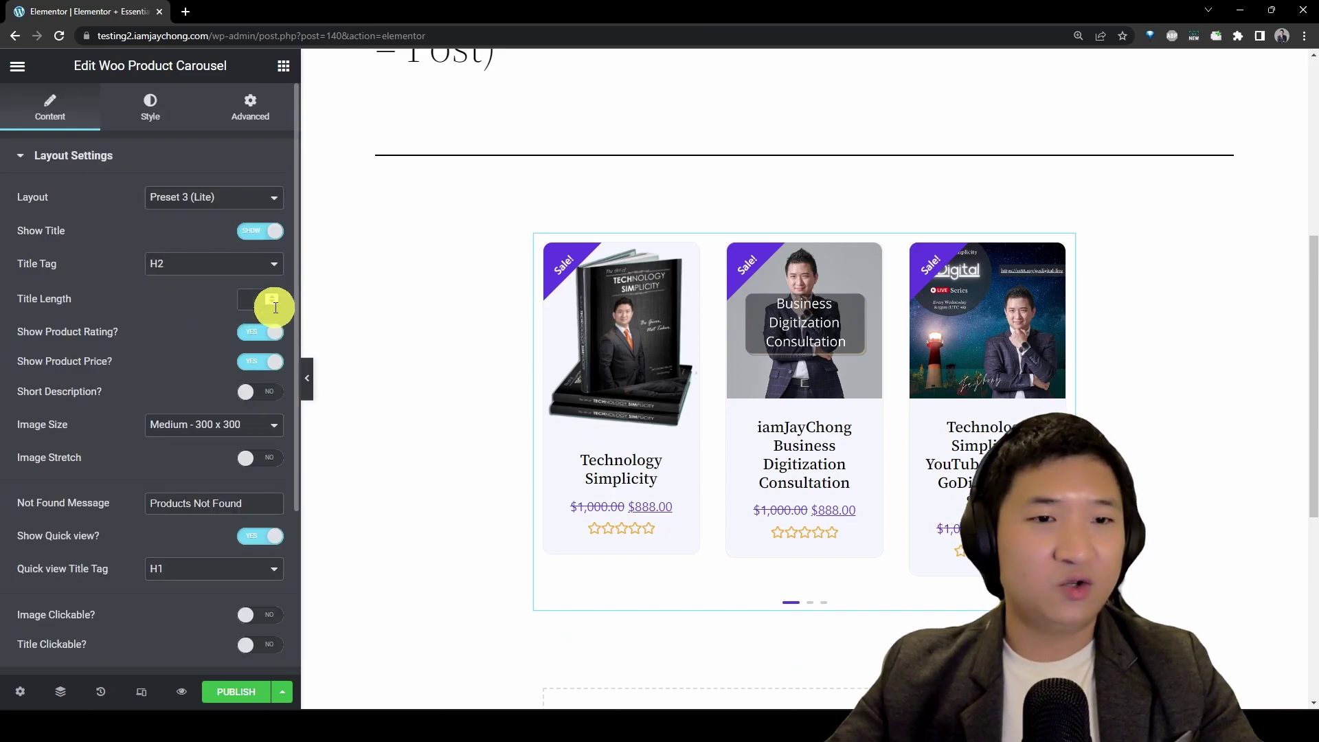
Step: Widen the settings panel and zoom the editor in for easier reading
left_click_drag(300, 269, 342, 275)
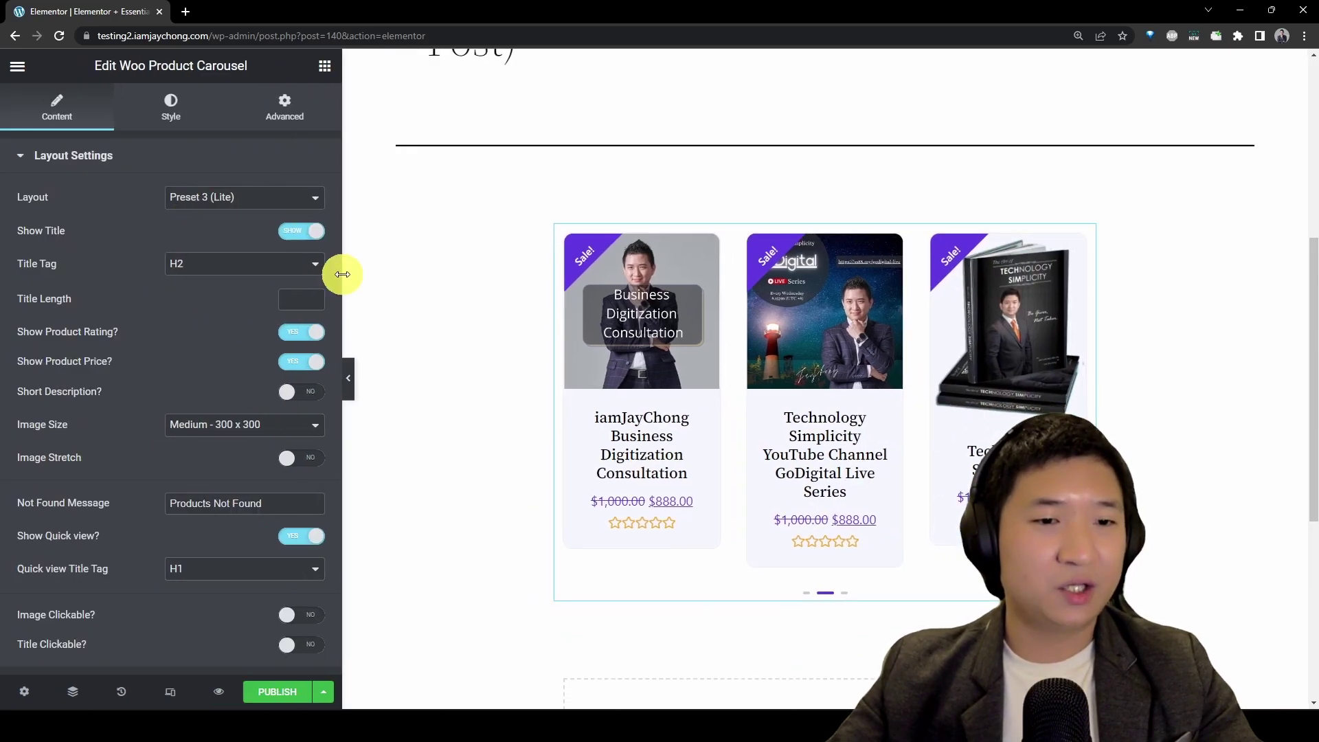
key("ctrl+plus")
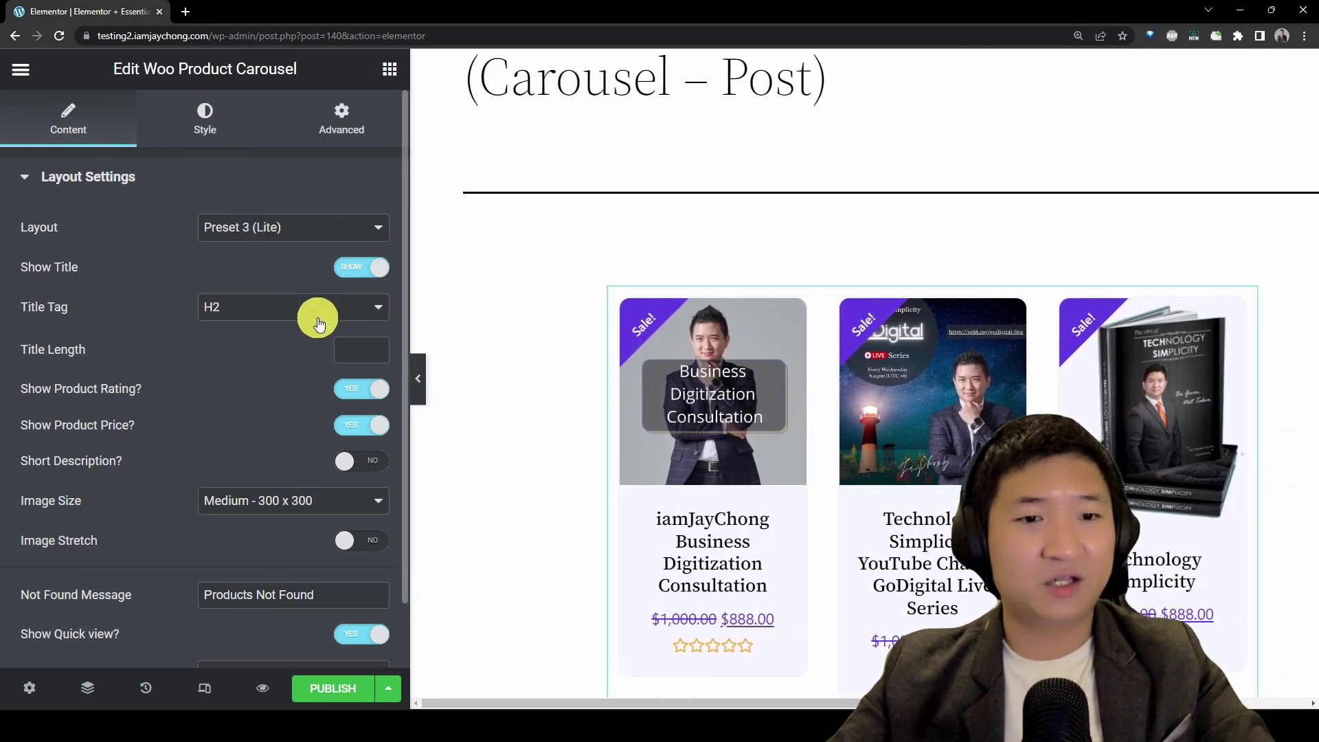
scroll(155, 390, "down", 2)
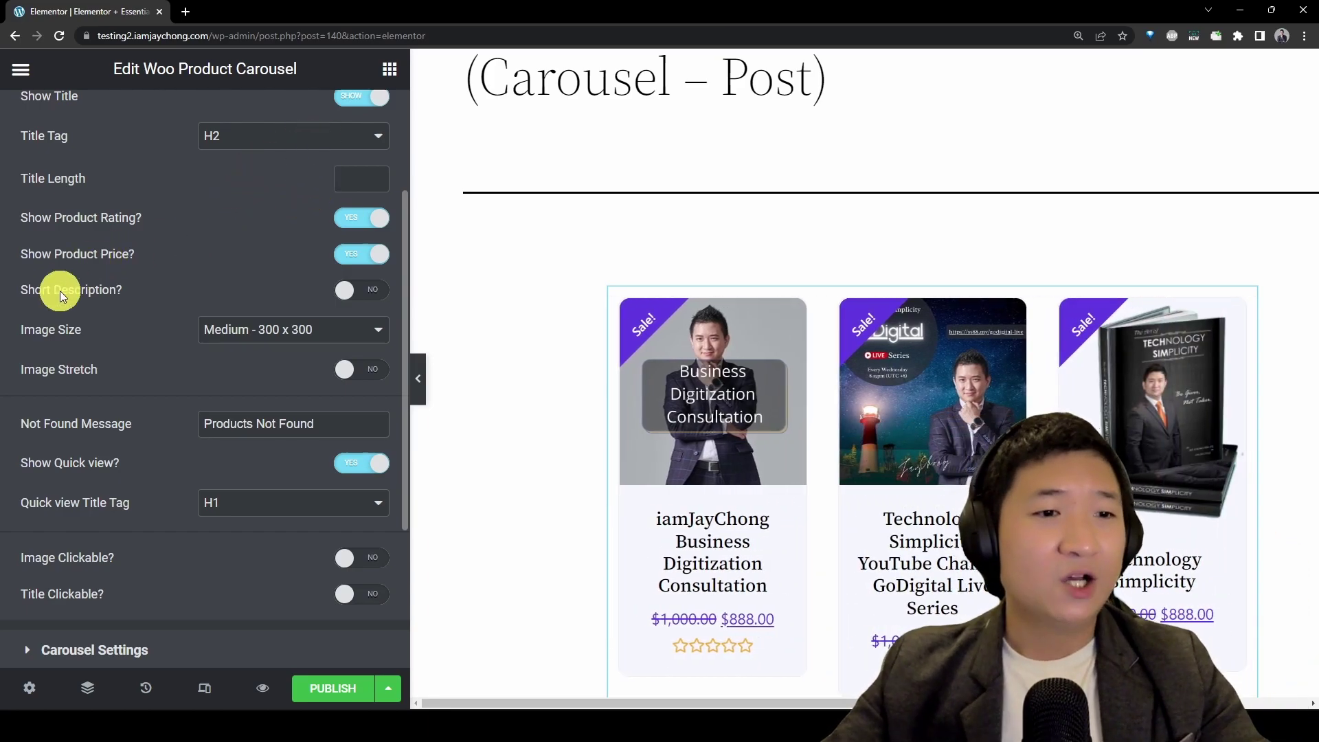
scroll(206, 283, "down", 2)
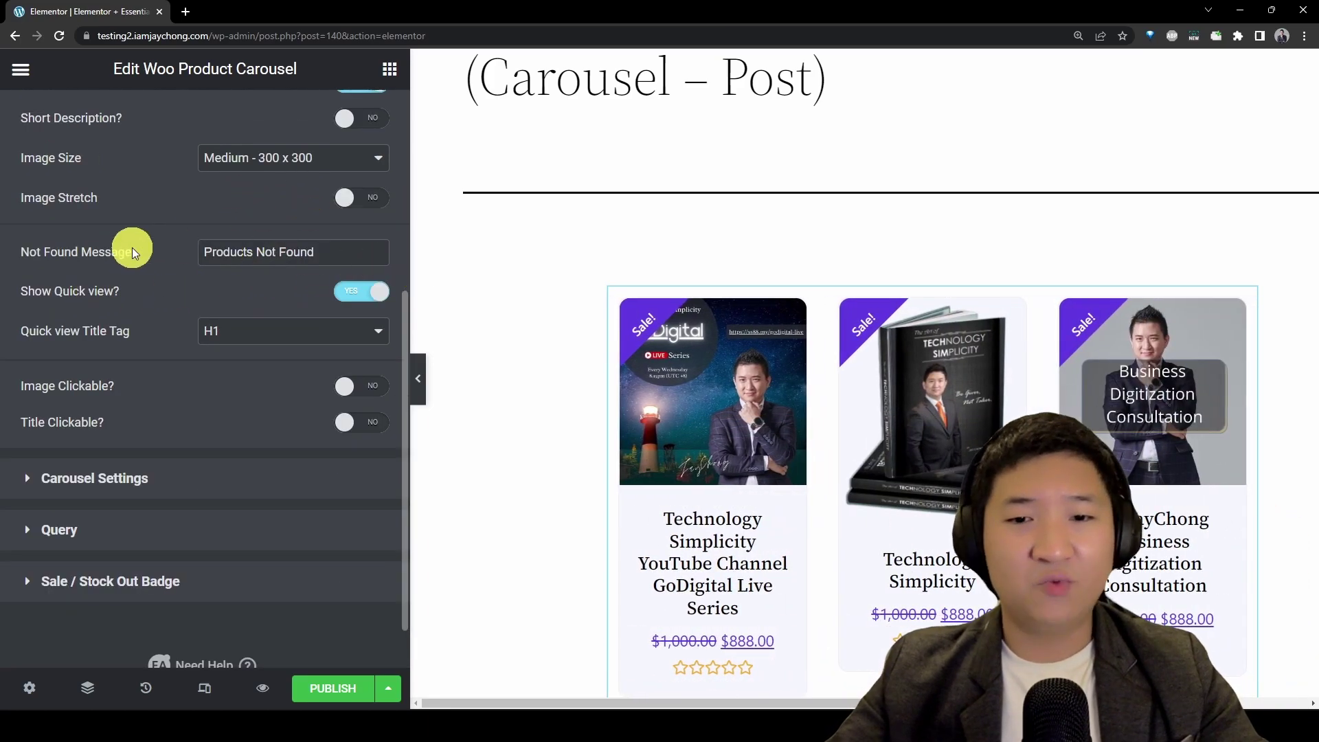
Step: Keep the Medium - 300 x 300 image size and set Image Clickable? to YES
left_click(287, 169)
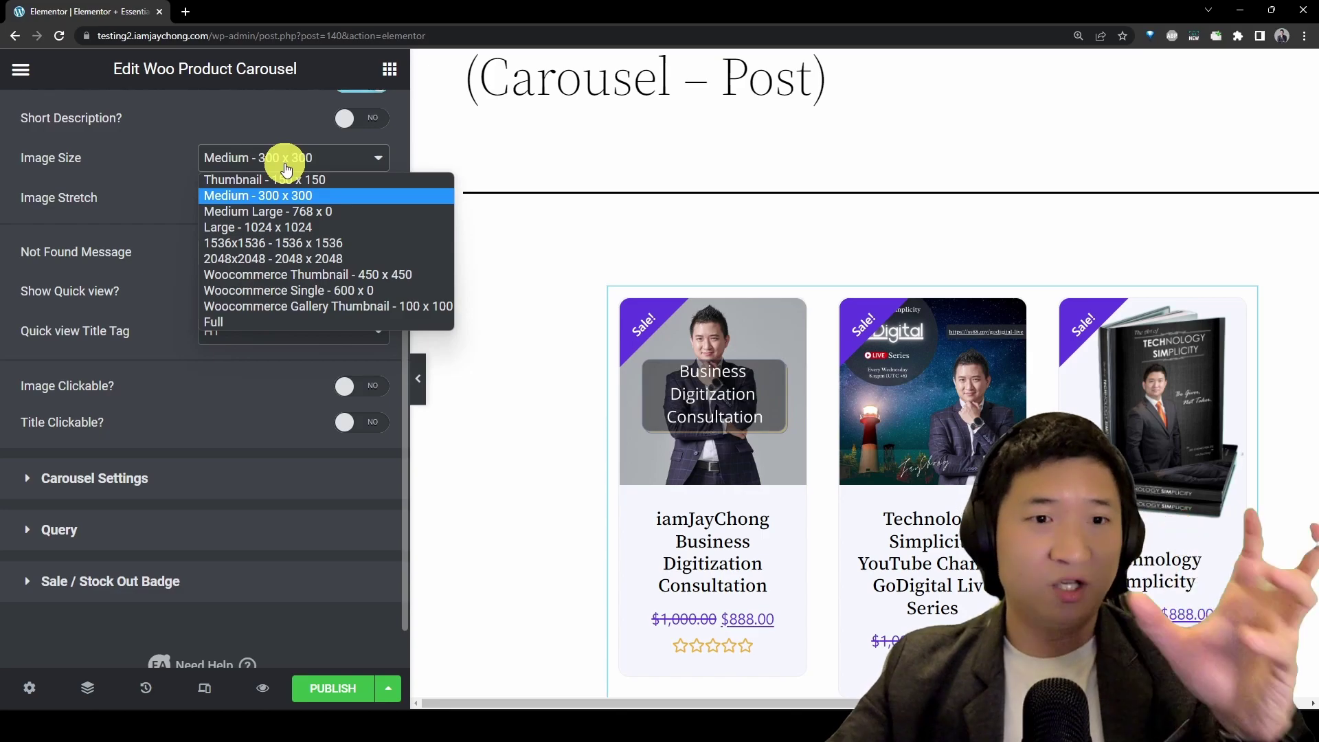
left_click(113, 204)
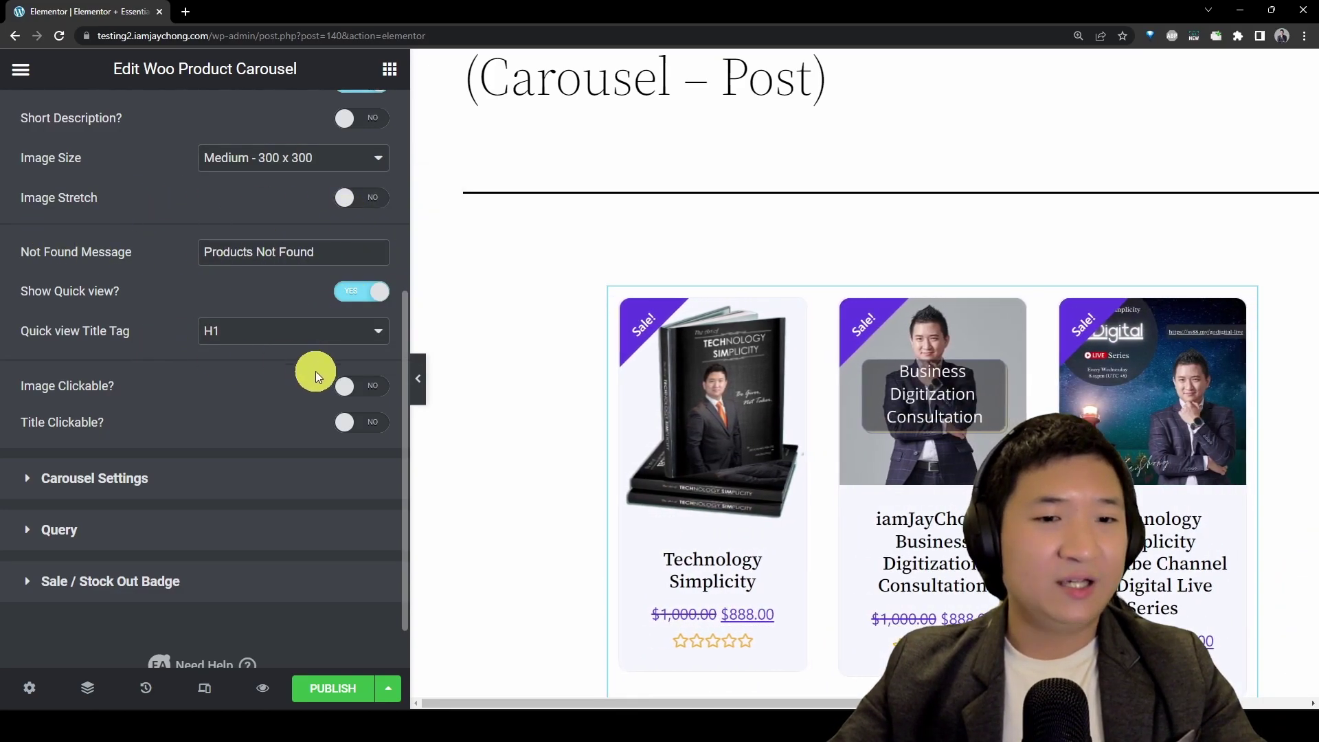
left_click(377, 398)
left_click(365, 430)
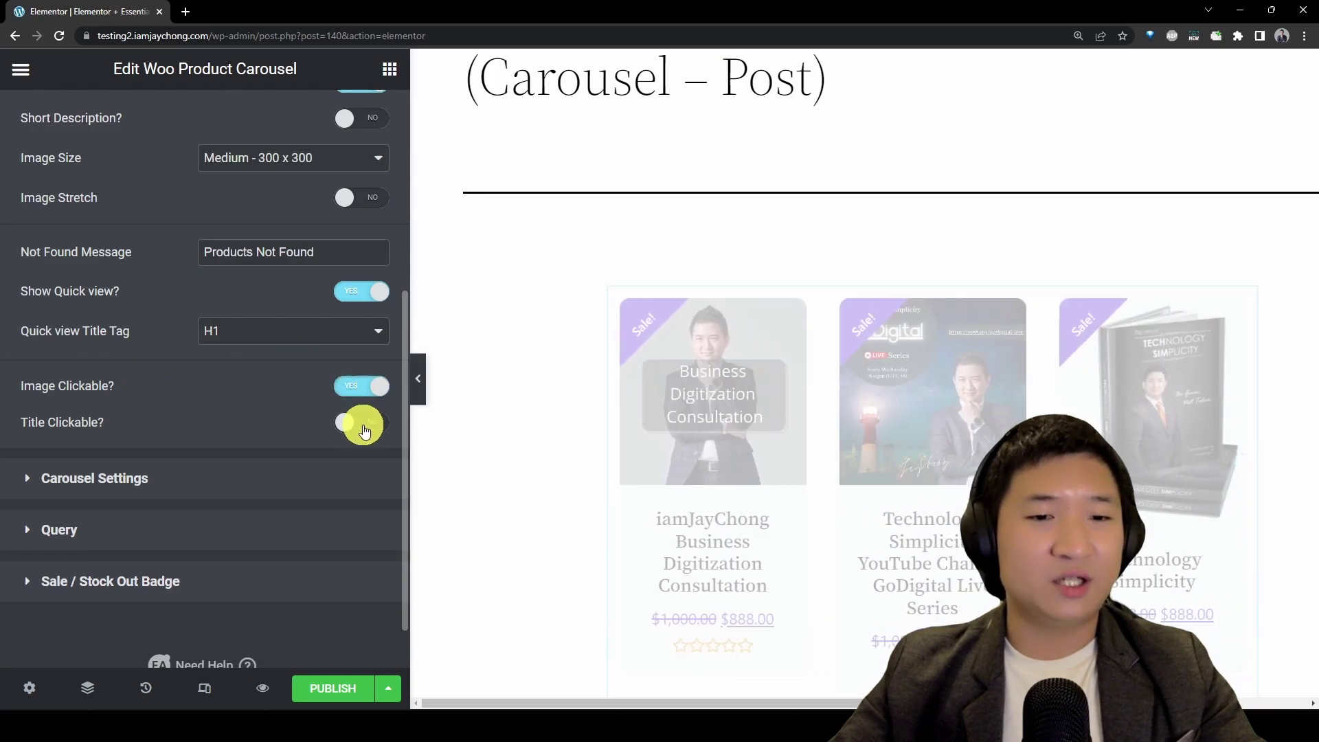
scroll(185, 369, "down", 1)
Step: In Carousel Settings, choose the Coverflow transition effect
left_click(97, 415)
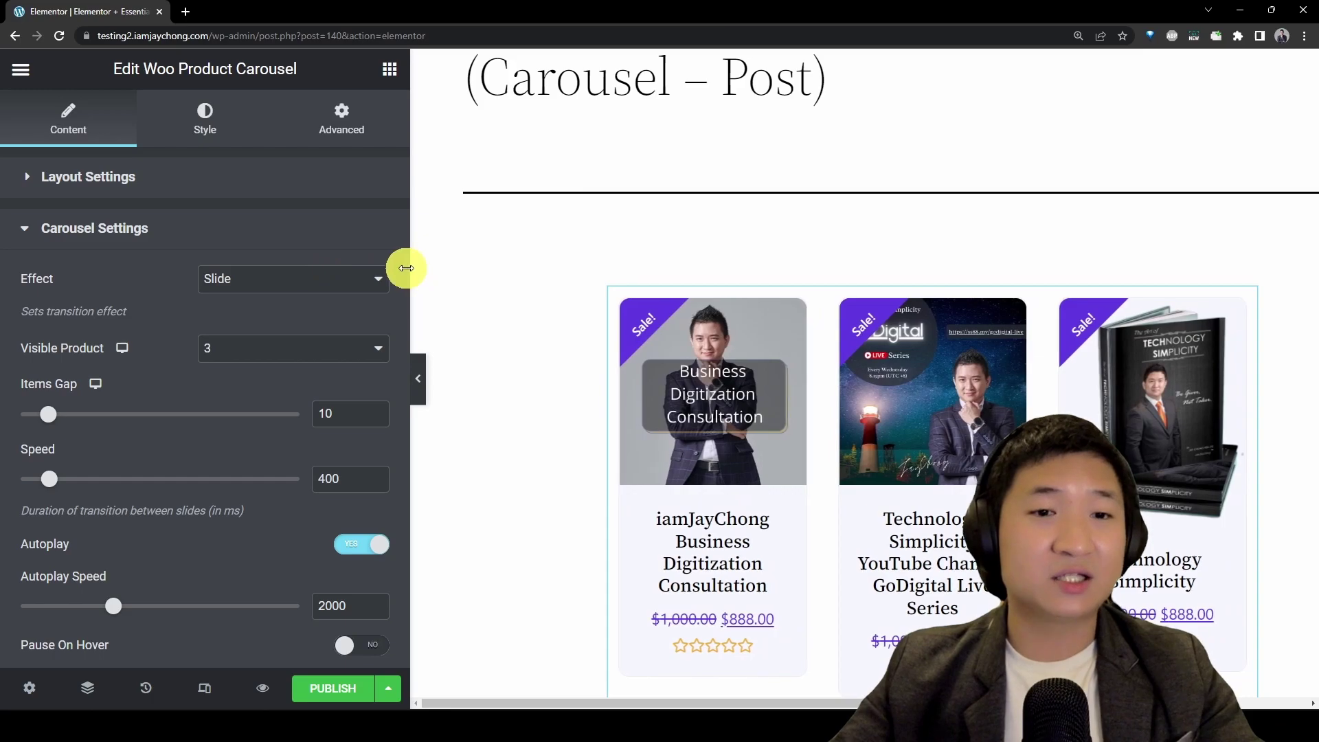
left_click(302, 286)
left_click(241, 315)
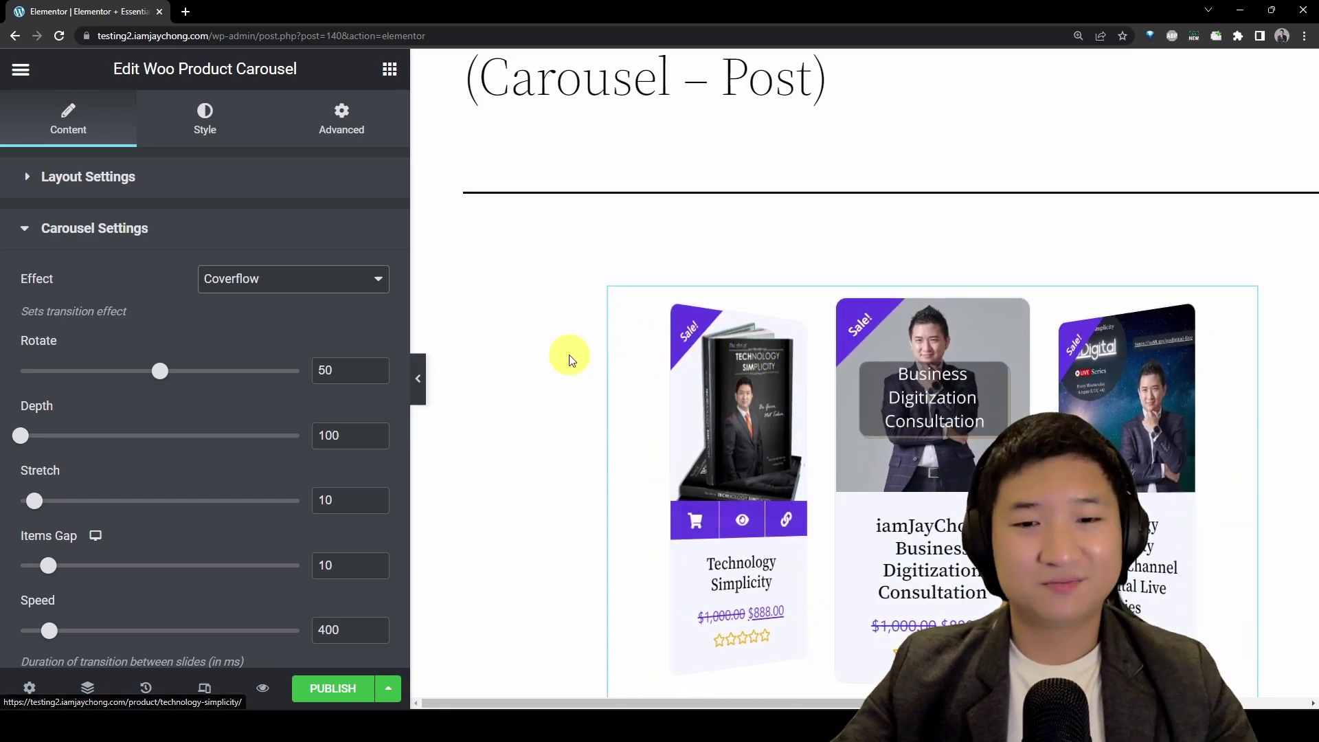
left_click_drag(404, 340, 235, 331)
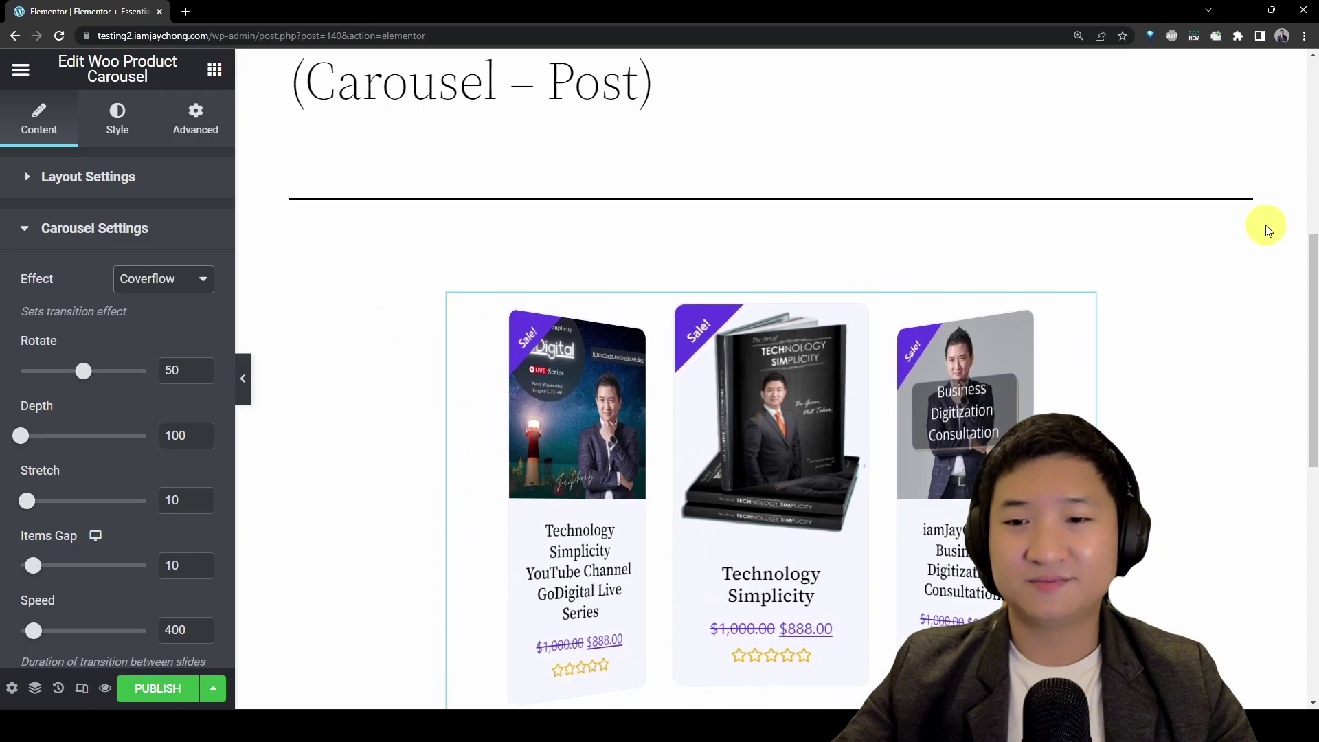
scroll(1095, 248, "down", 2)
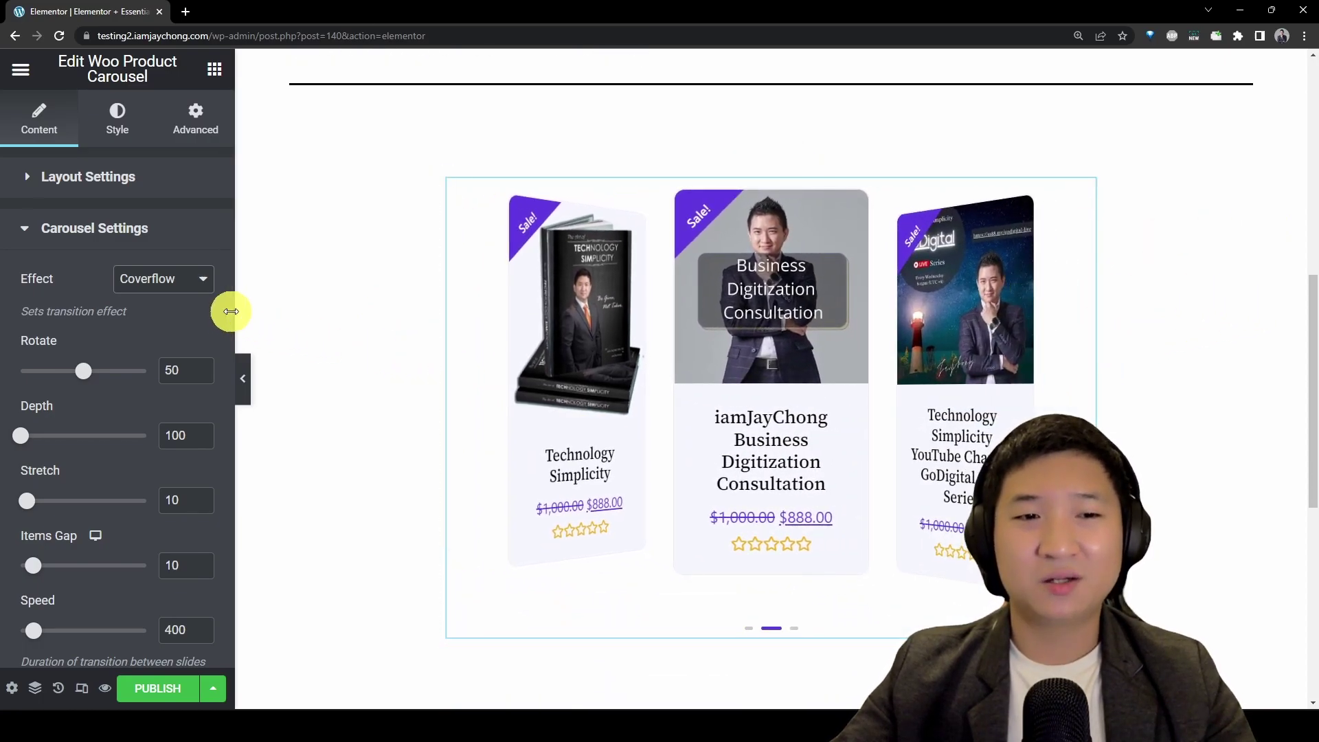
Step: Widen the settings panel and confirm Coverflow remains the carousel effect
left_click_drag(227, 312, 332, 299)
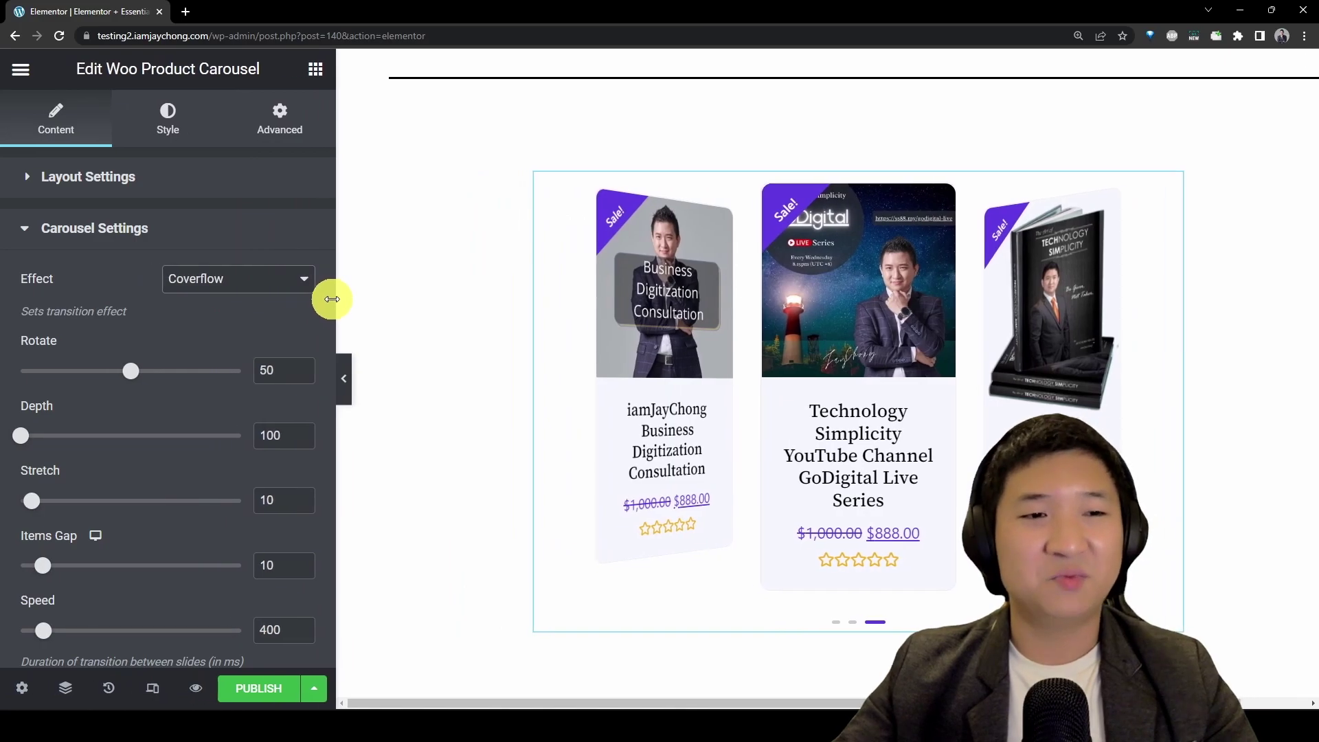
left_click(289, 237)
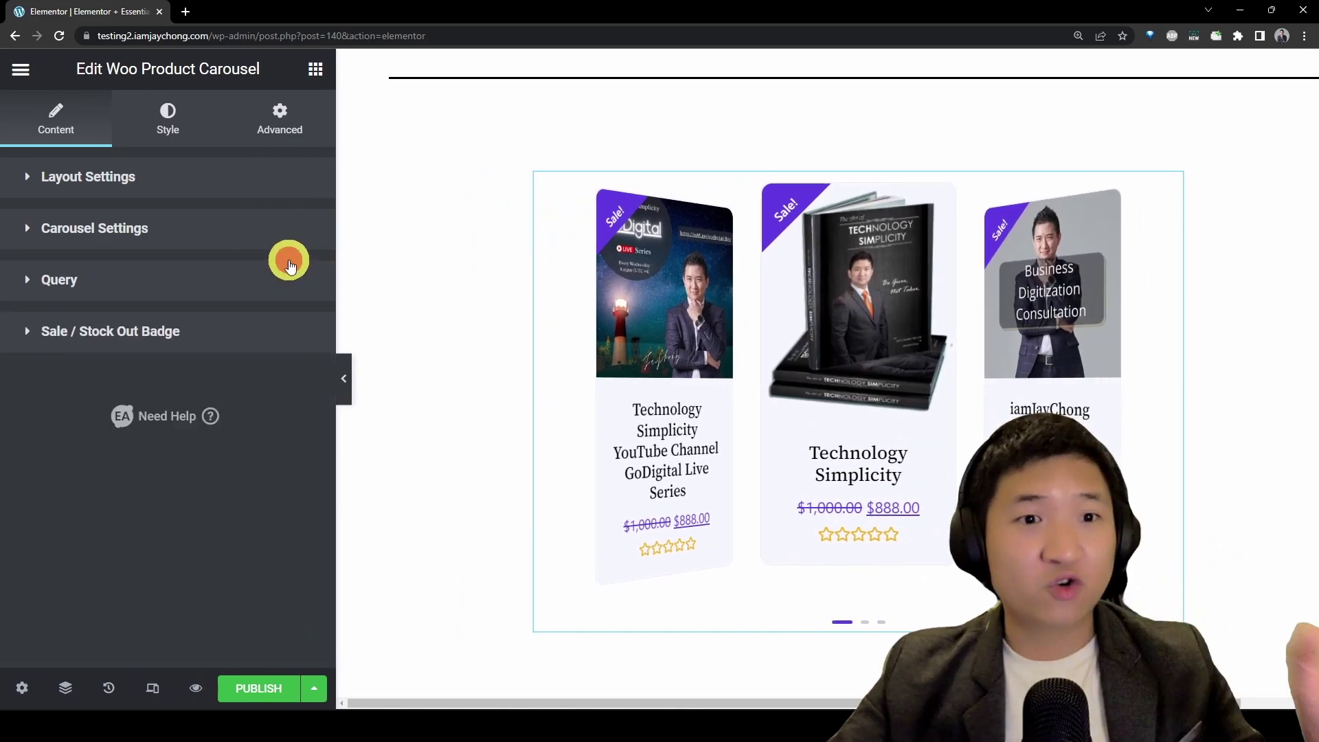
left_click(275, 233)
left_click(259, 278)
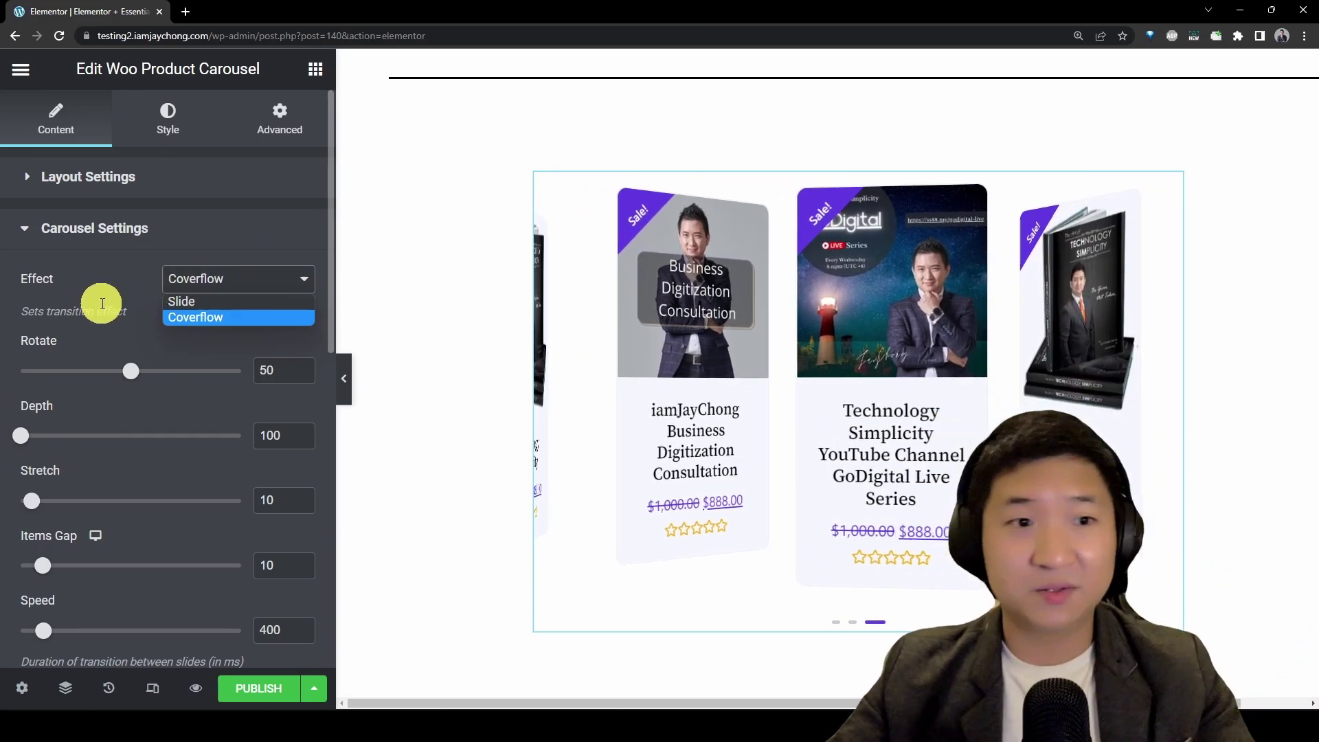
left_click(247, 290)
scroll(217, 407, "down", 3)
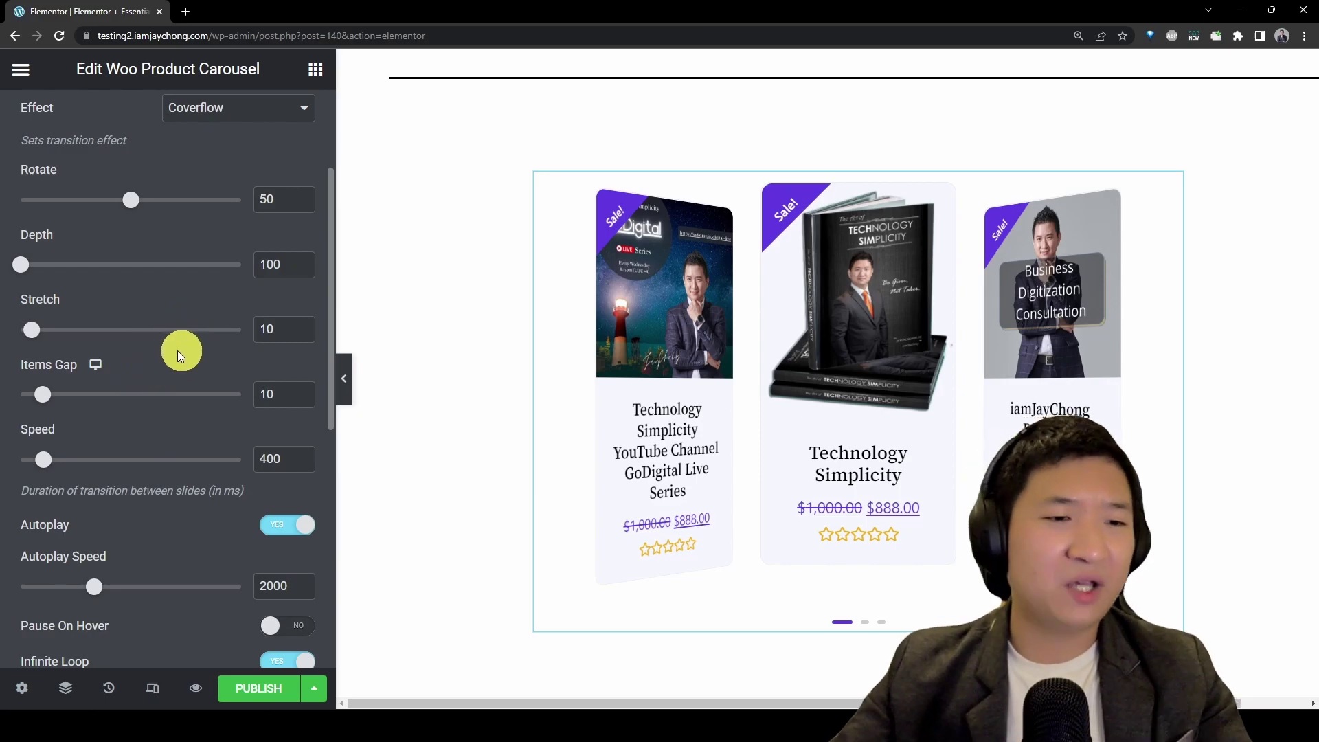
scroll(177, 351, "down", 3)
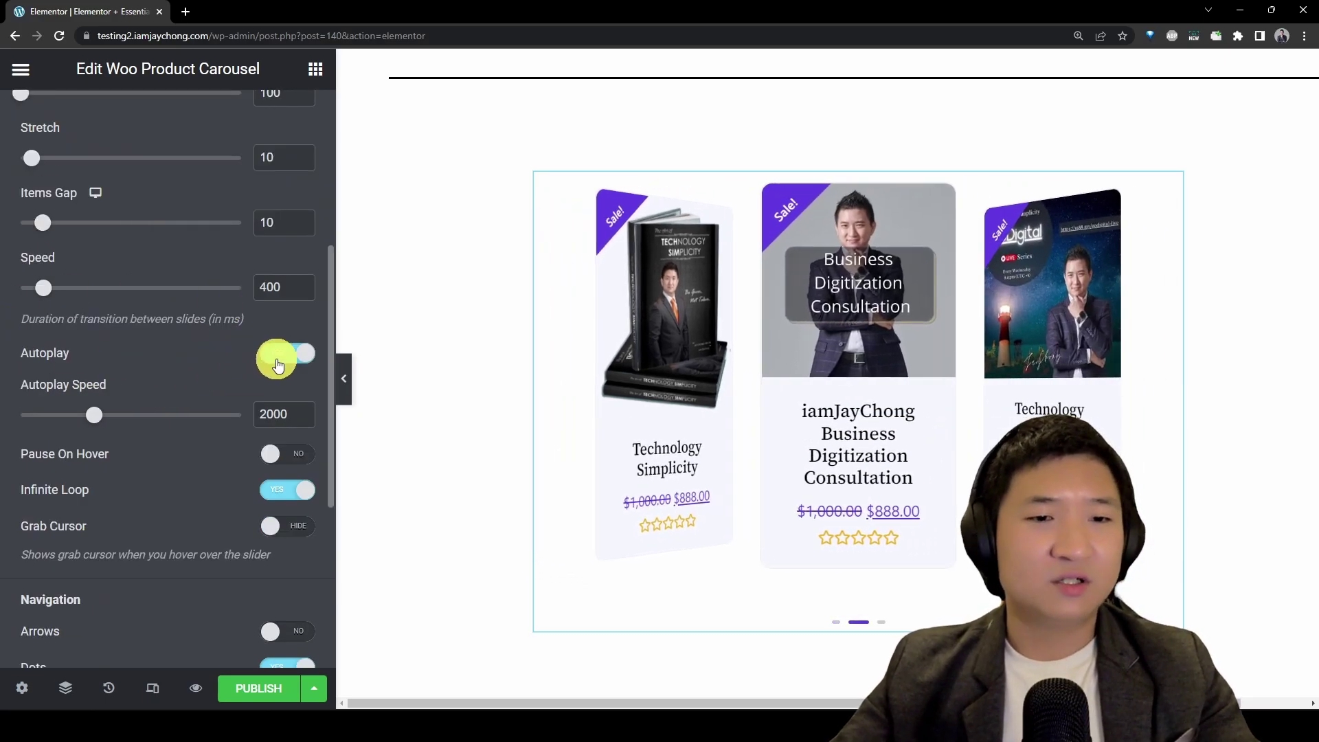
scroll(287, 361, "down", 3)
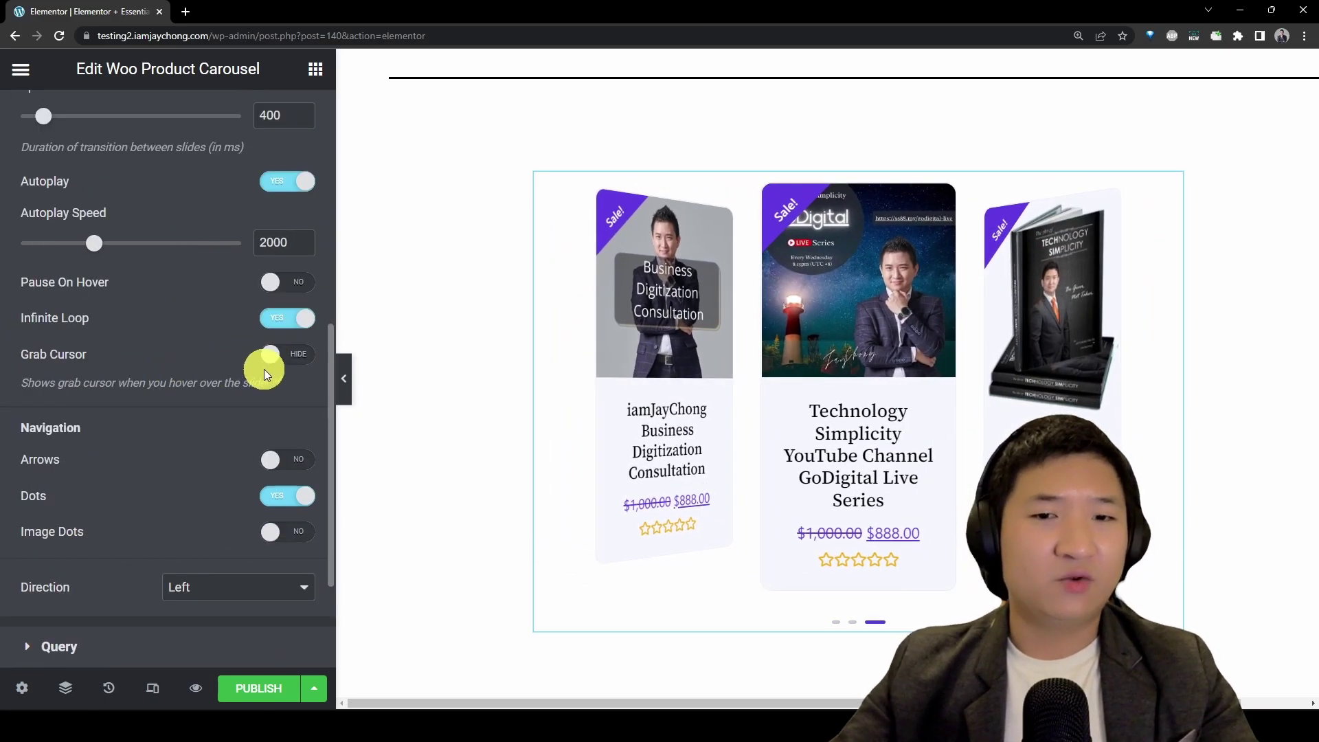
Step: Set Pause On Hover to YES and Grab Cursor to SHOW
left_click(294, 282)
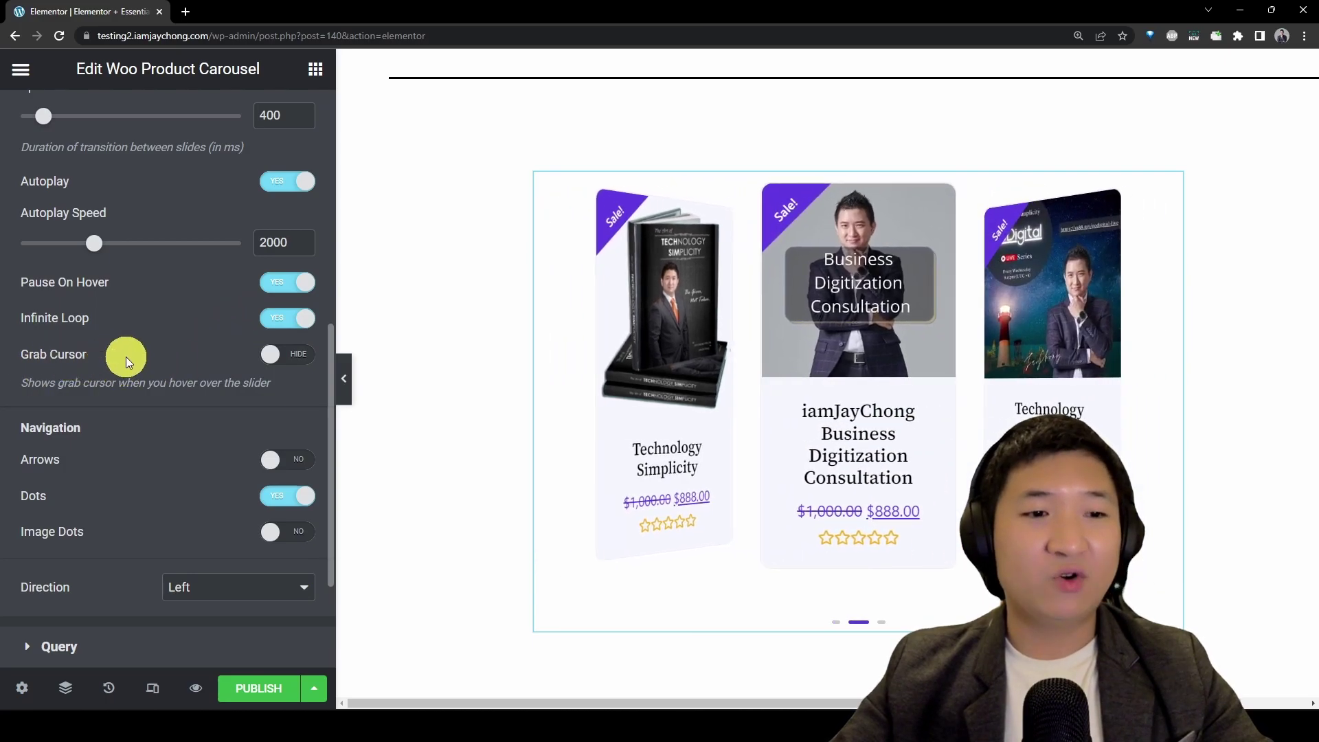
left_click(280, 355)
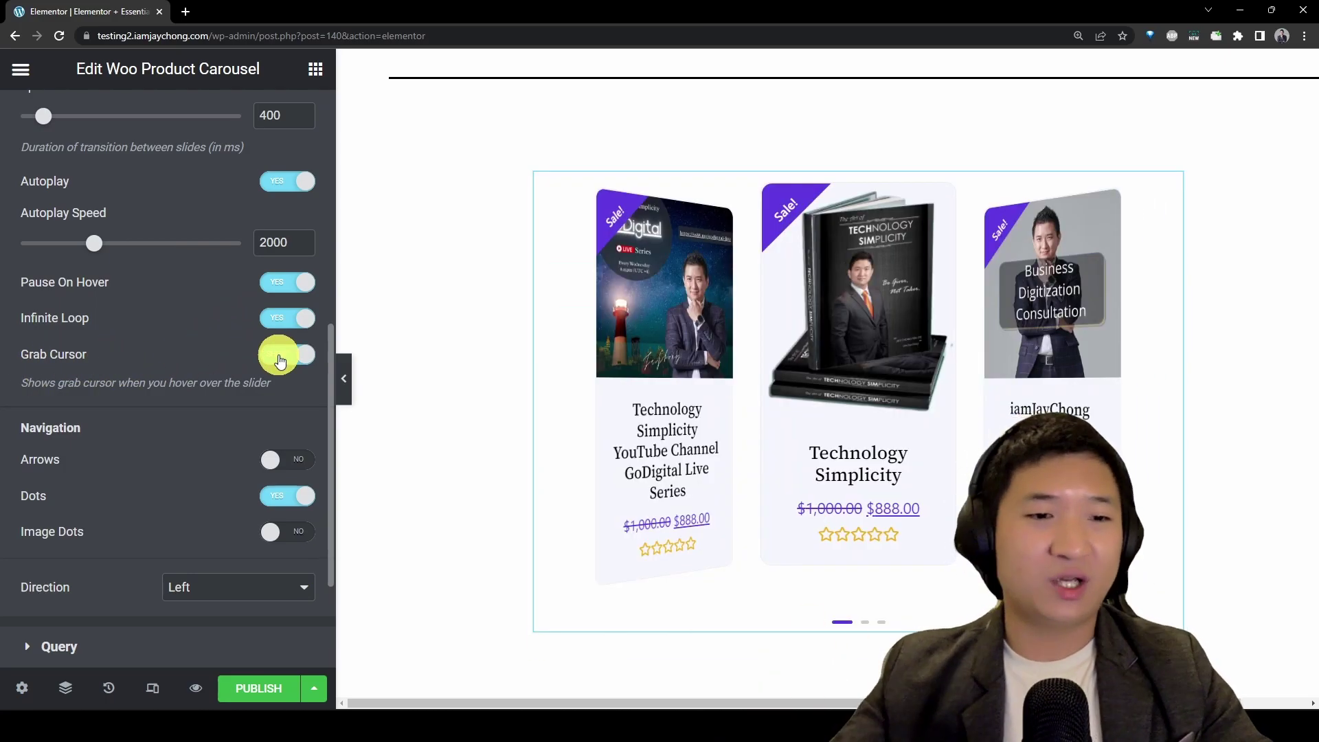
left_click_drag(846, 304, 849, 180)
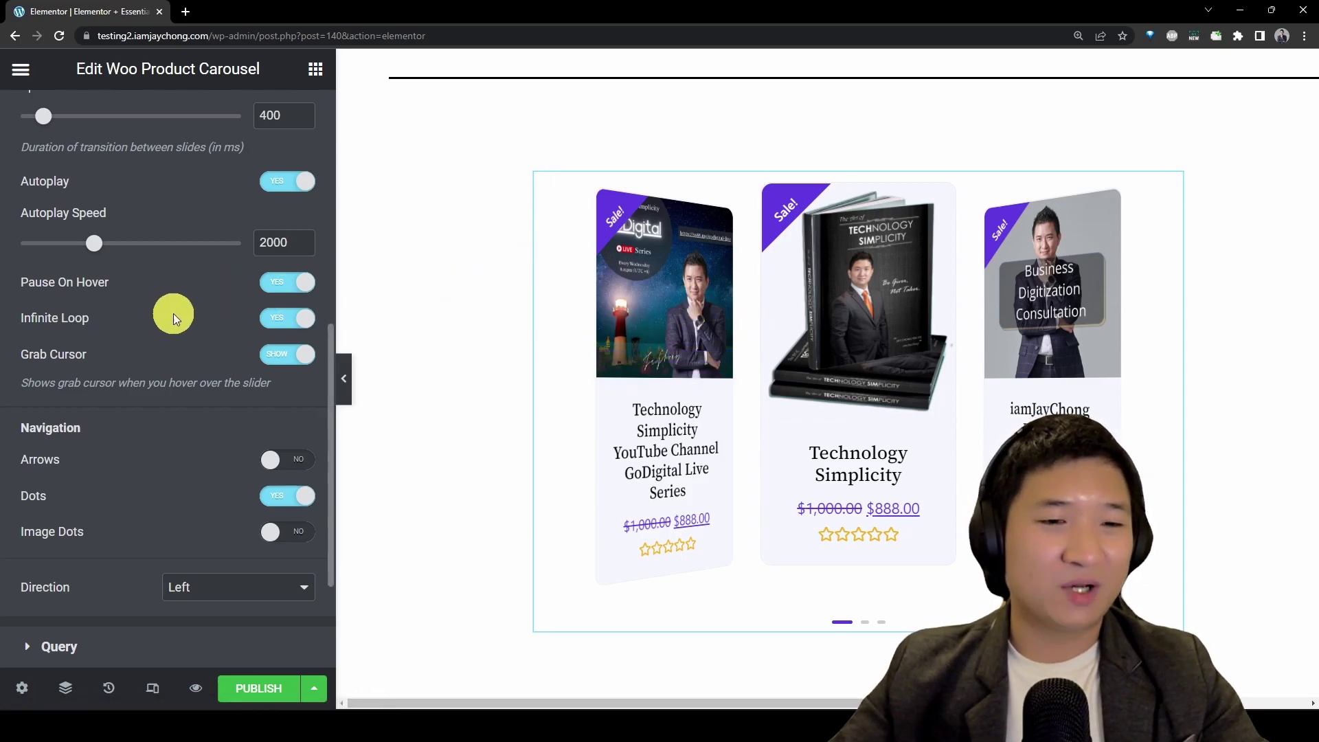
scroll(173, 313, "down", 3)
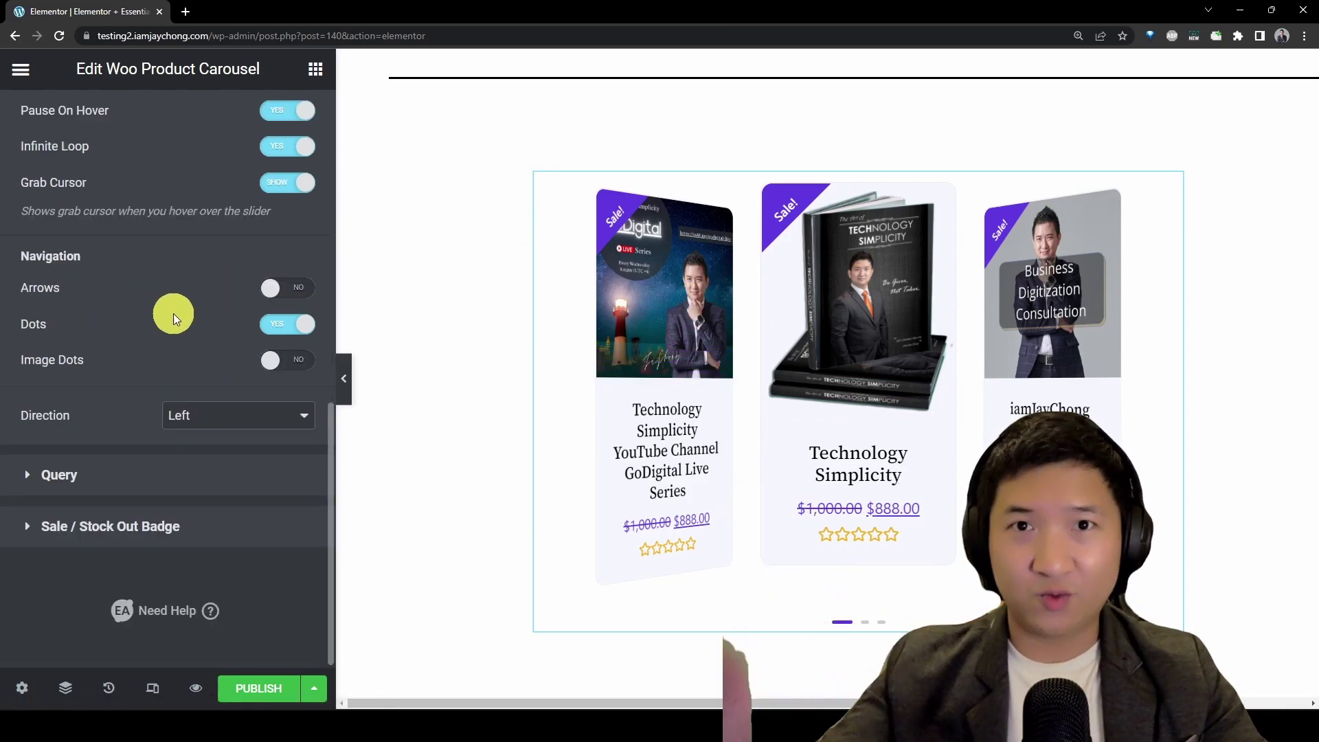
Step: In Query, keep Filter By on Recent Products and set Products Count to 6
left_click(170, 480)
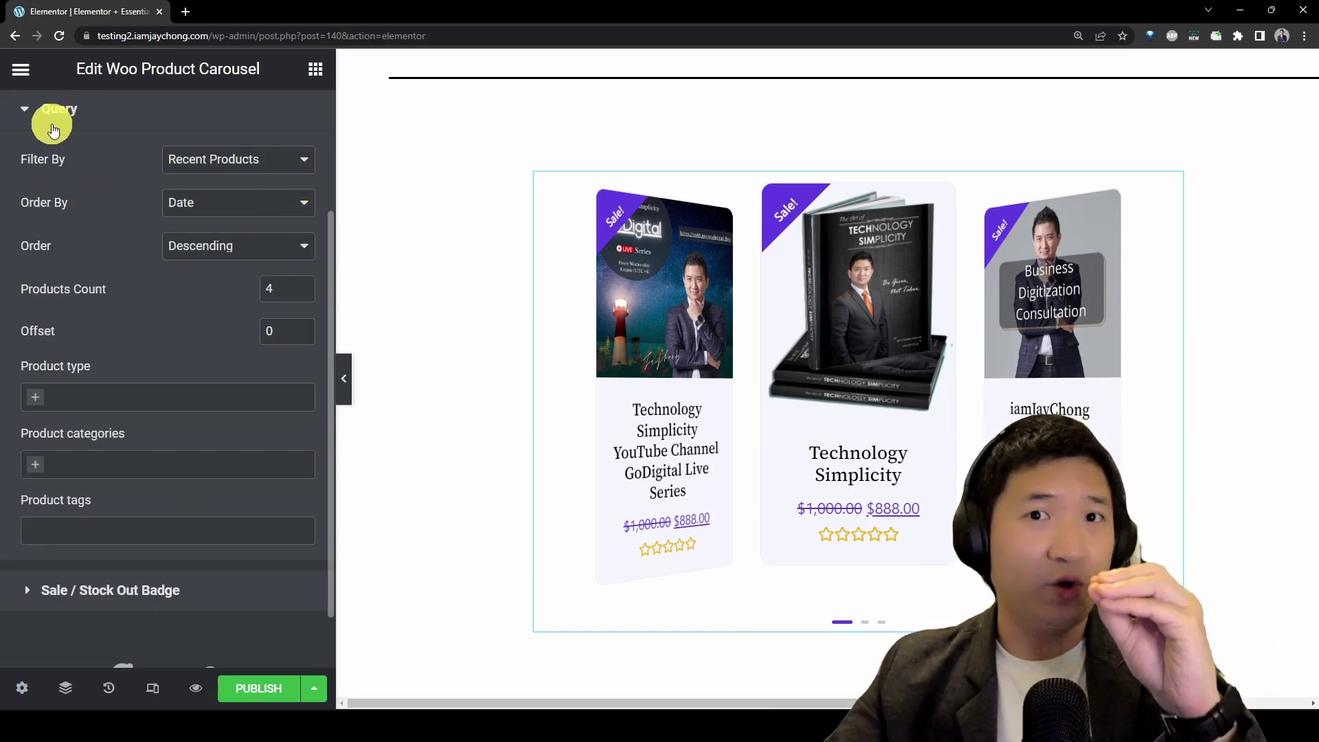
left_click(307, 170)
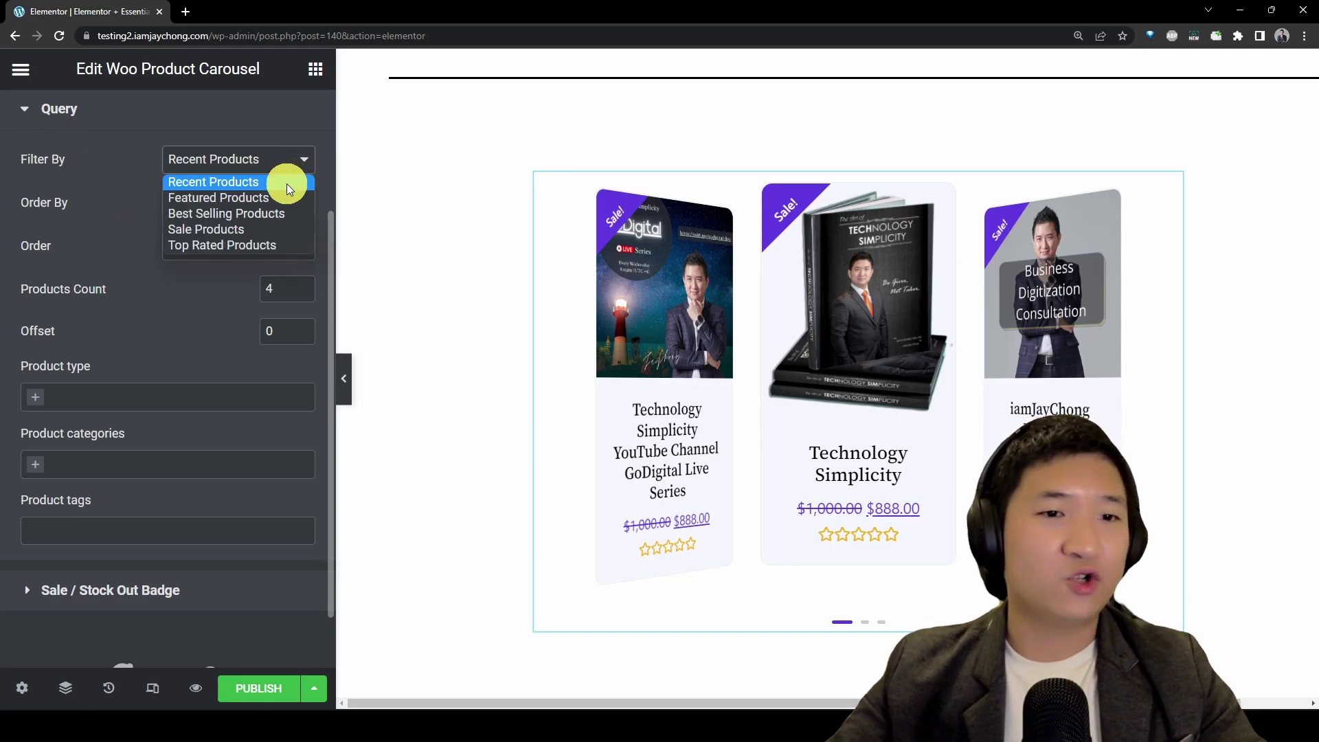
left_click(137, 167)
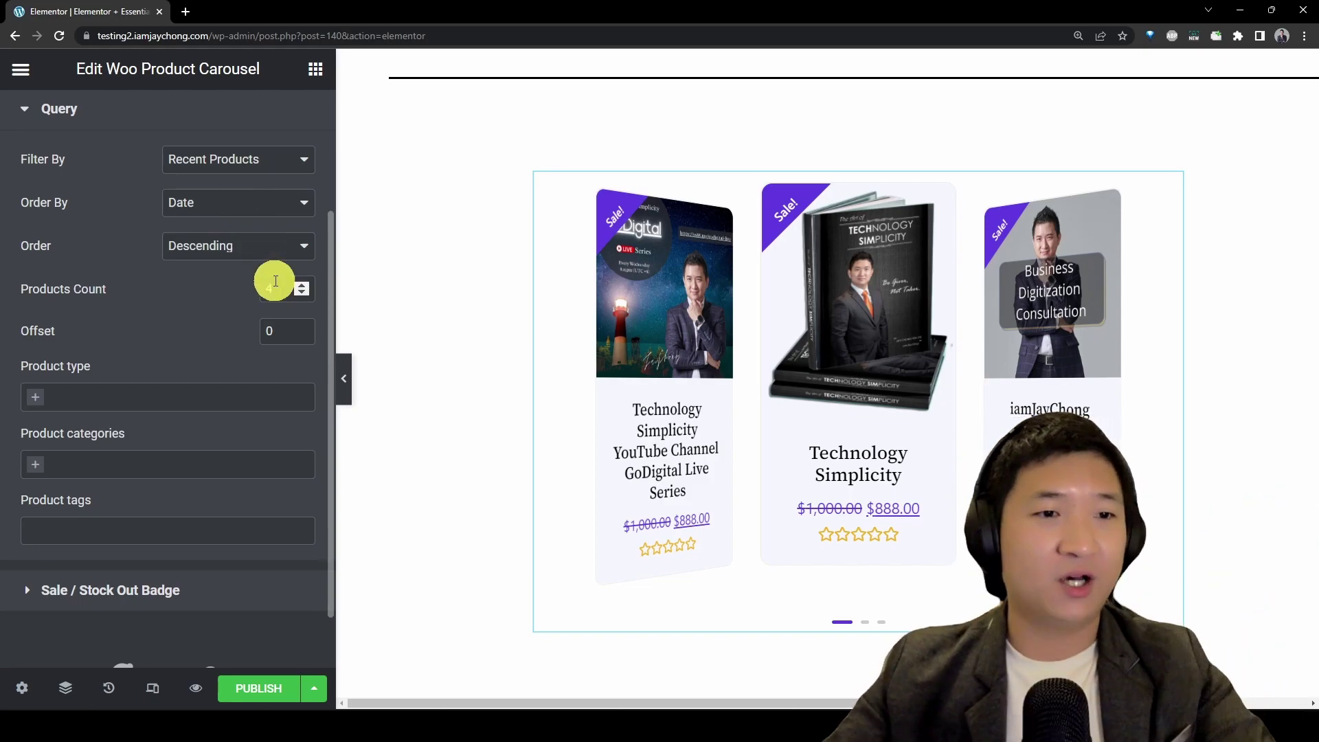
type("6")
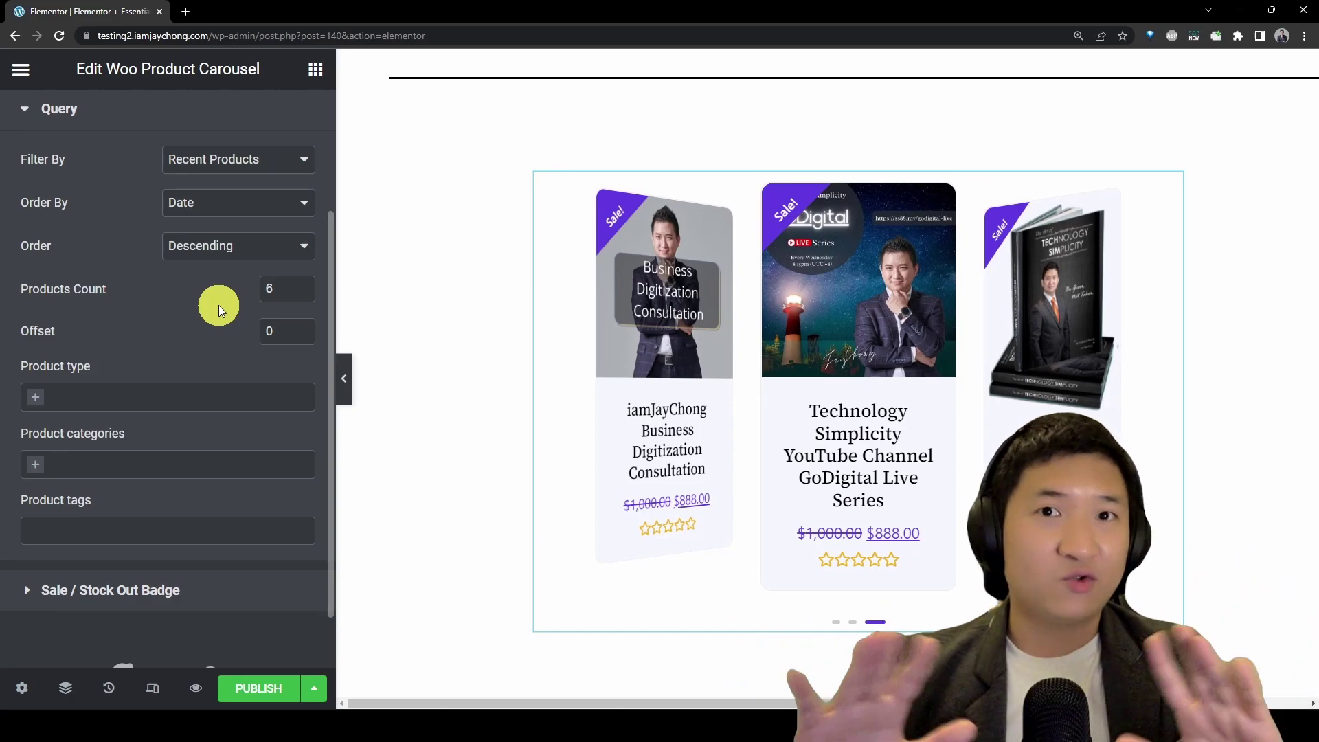
left_click(172, 407)
left_click(192, 333)
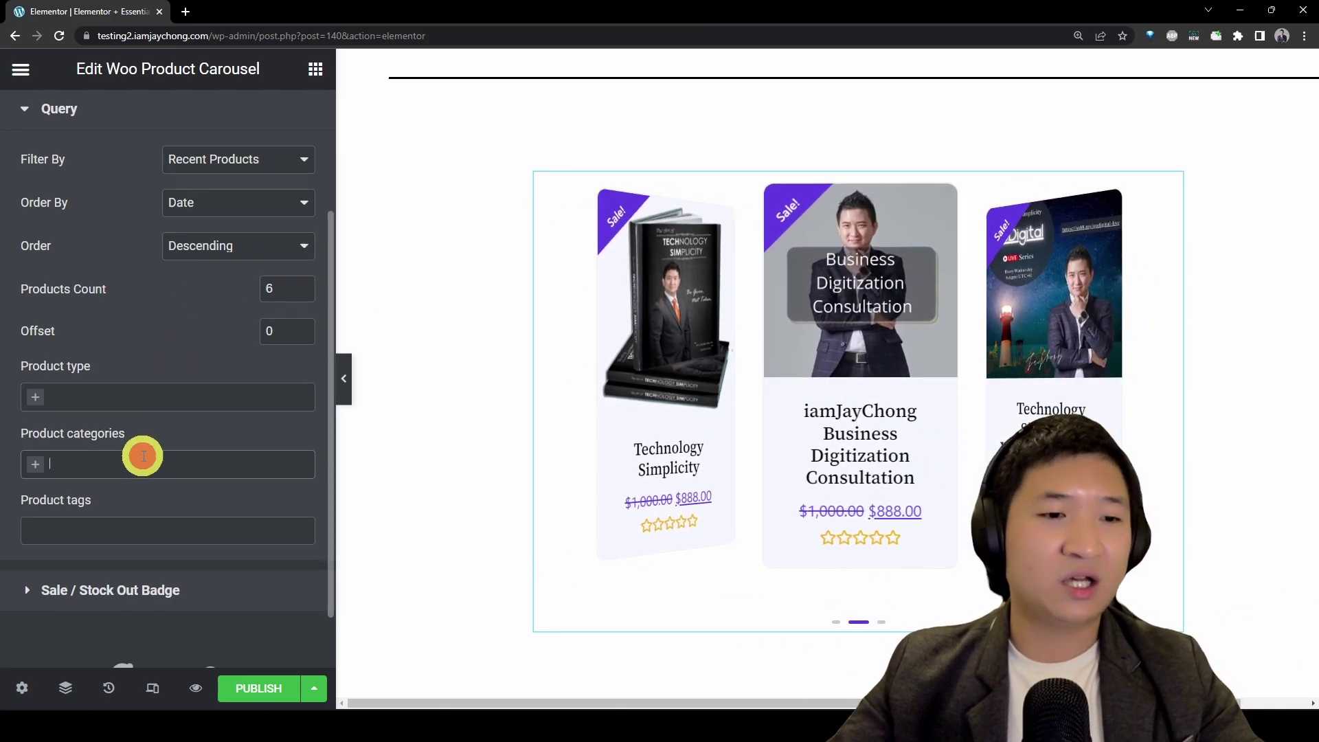
left_click(141, 456)
left_click(211, 474)
left_click(237, 329)
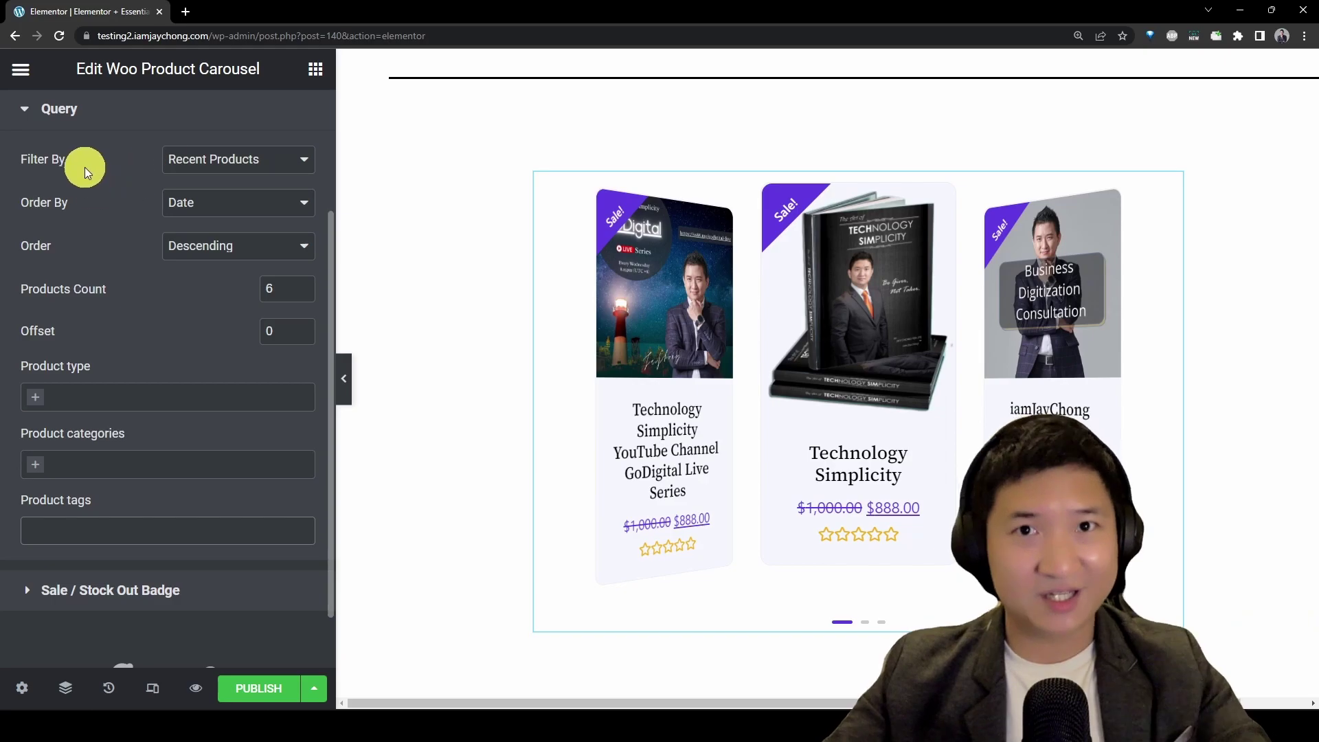
Step: Set the Sale / Stock Out Badge Style Preset to Preset 3
left_click(53, 110)
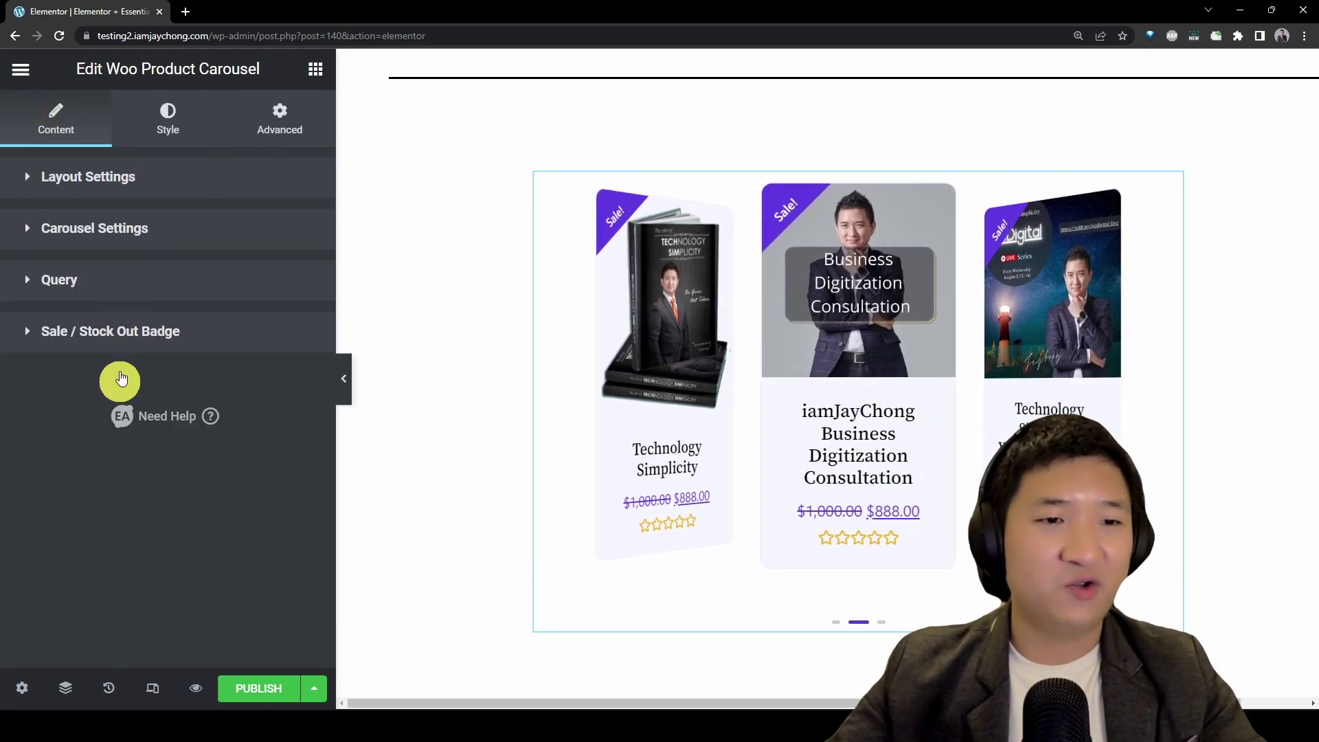
left_click(141, 337)
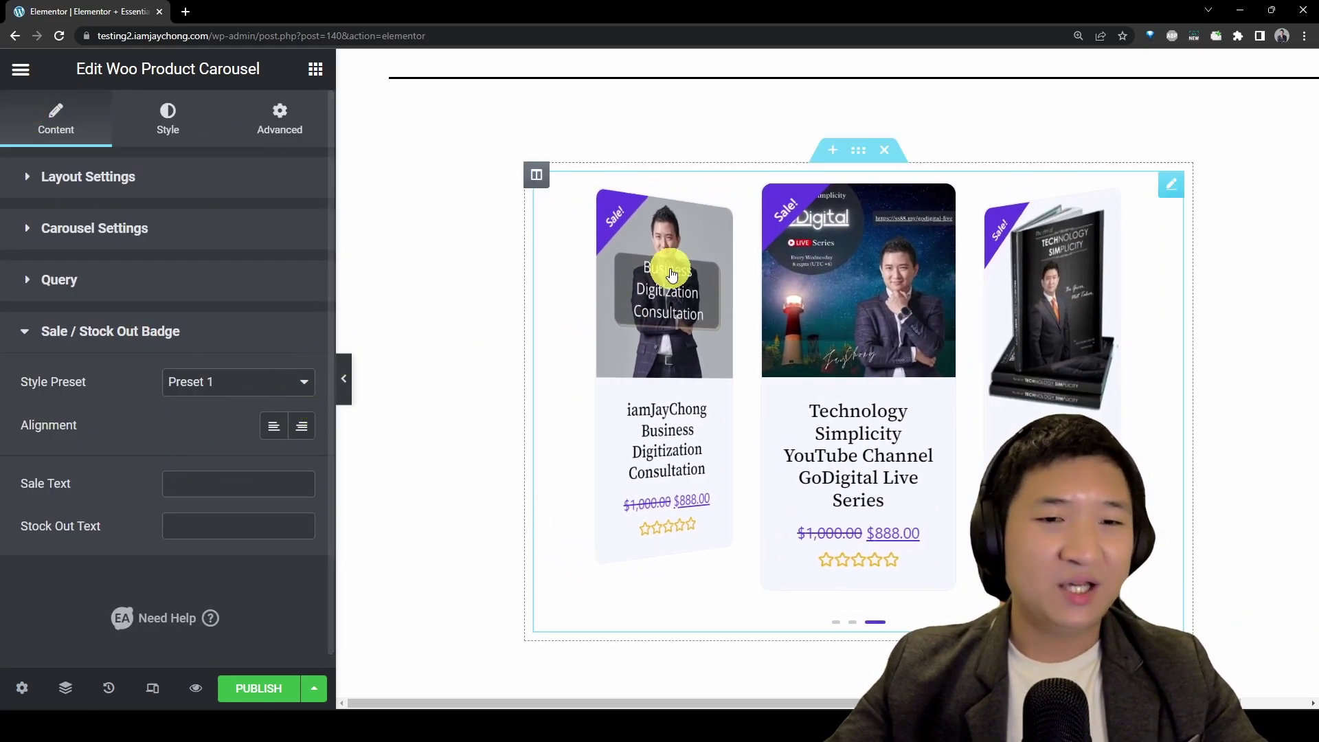
left_click(238, 384)
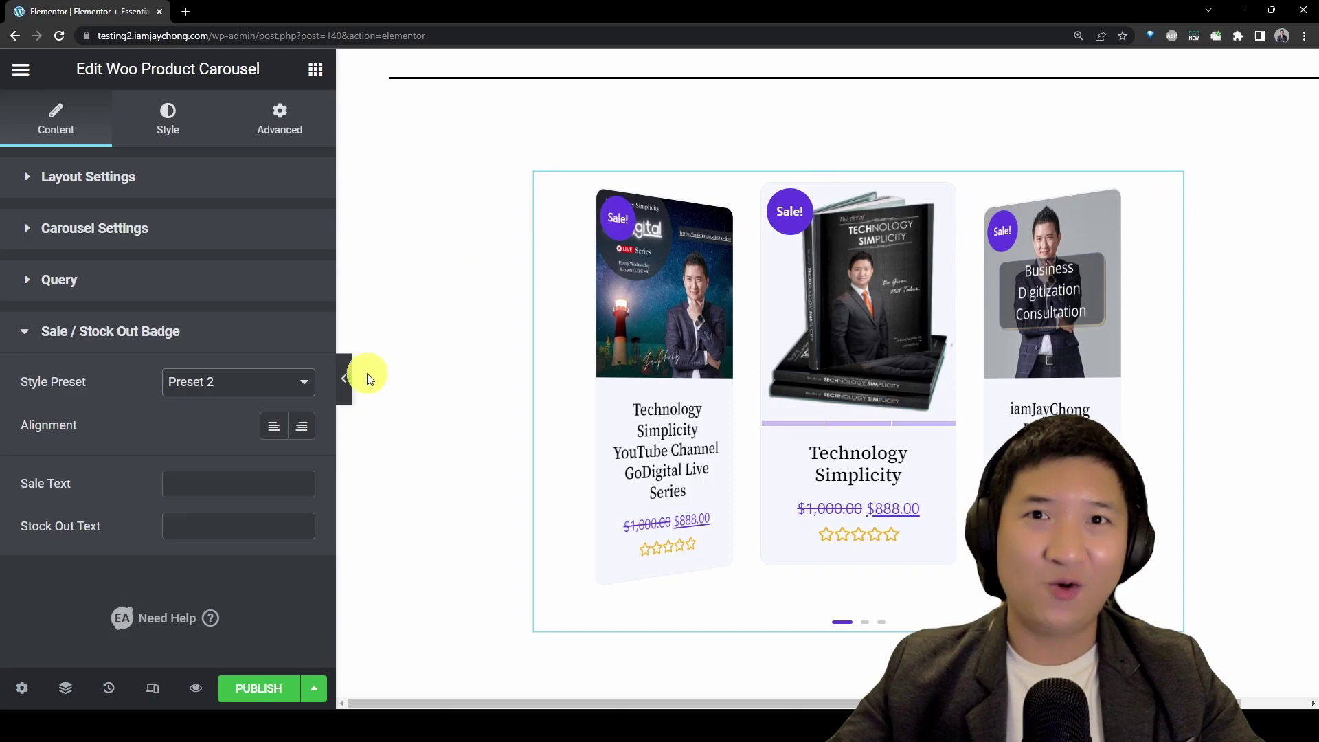
left_click(259, 380)
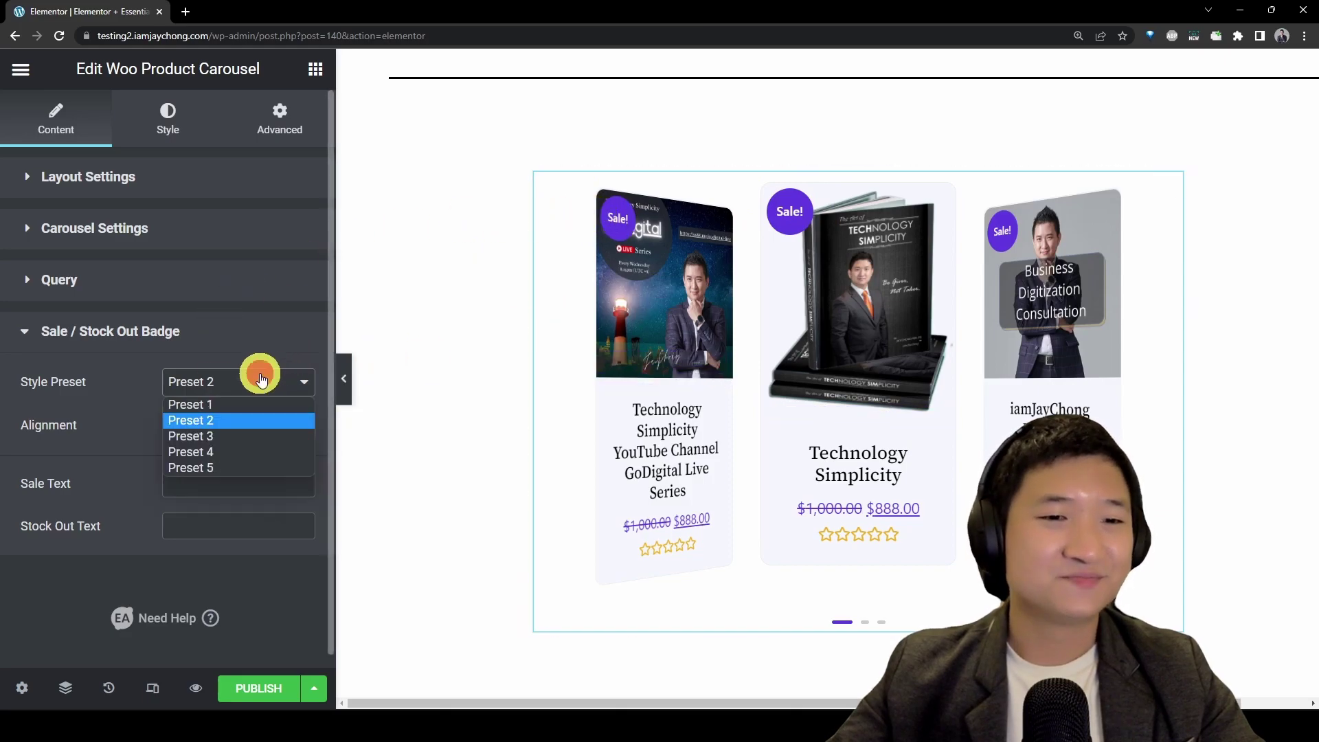
left_click(196, 437)
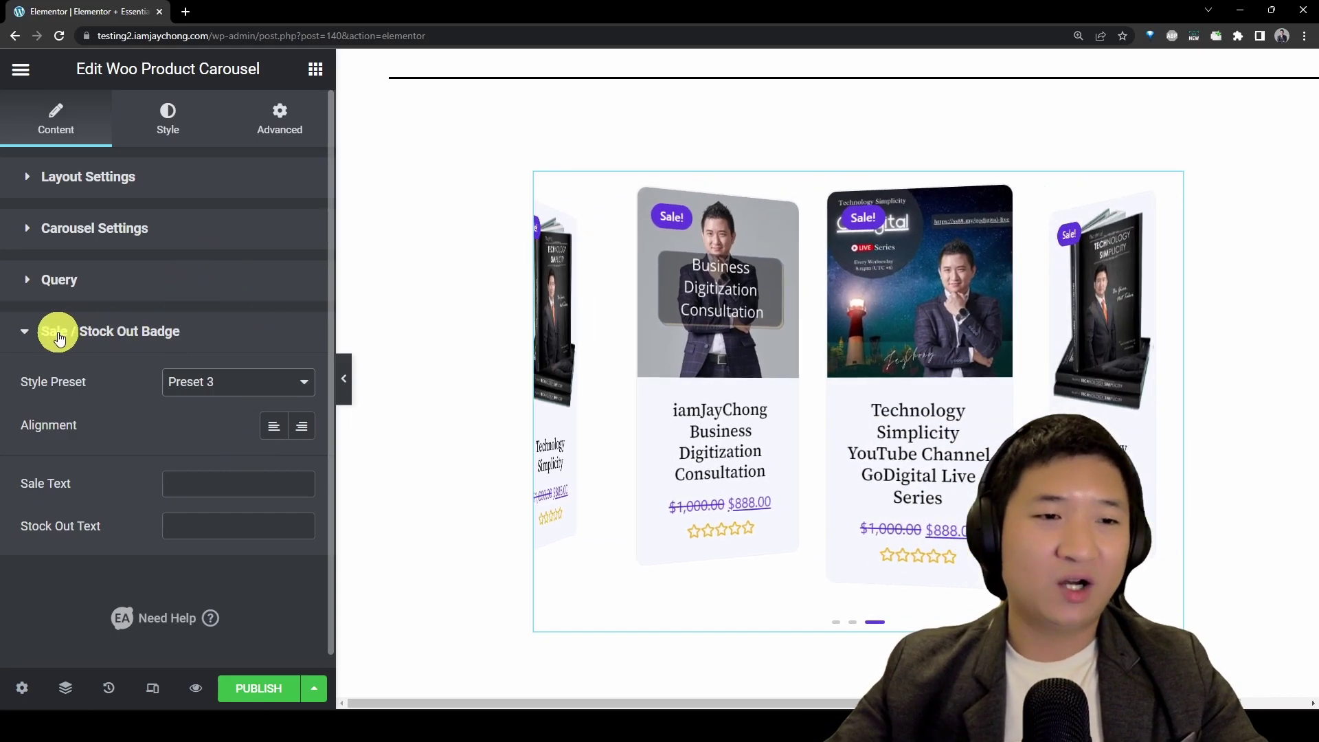
left_click(28, 332)
left_click(176, 176)
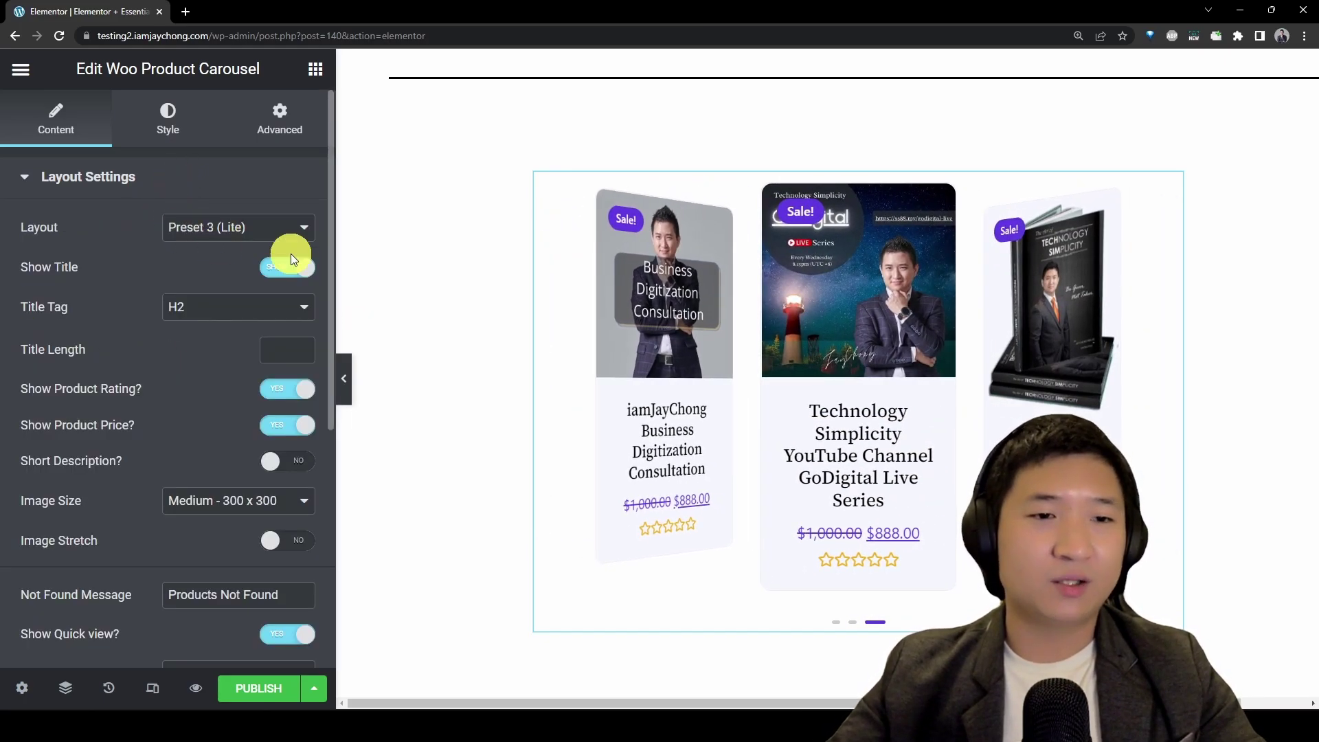
Step: Change the carousel's transition effect to Slide in Carousel Settings
left_click(312, 229)
left_click(97, 176)
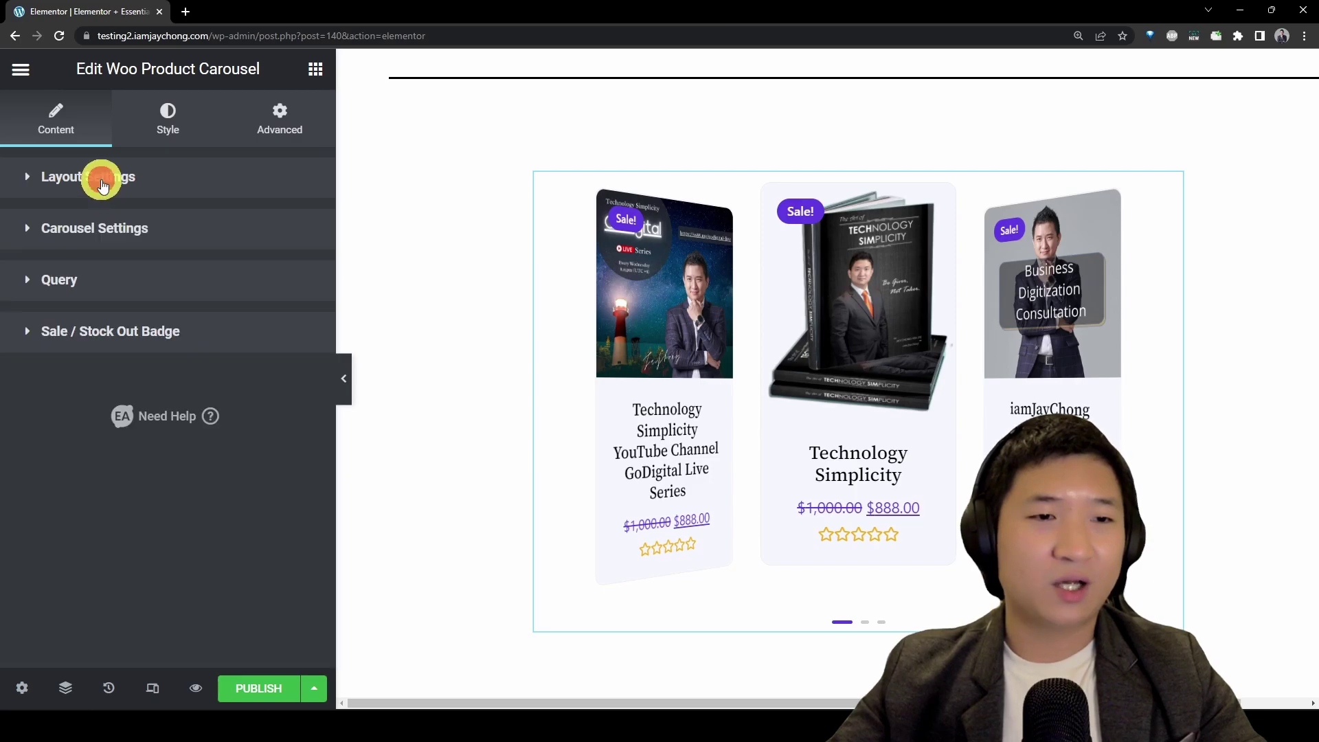
left_click(82, 229)
left_click(251, 278)
left_click(219, 298)
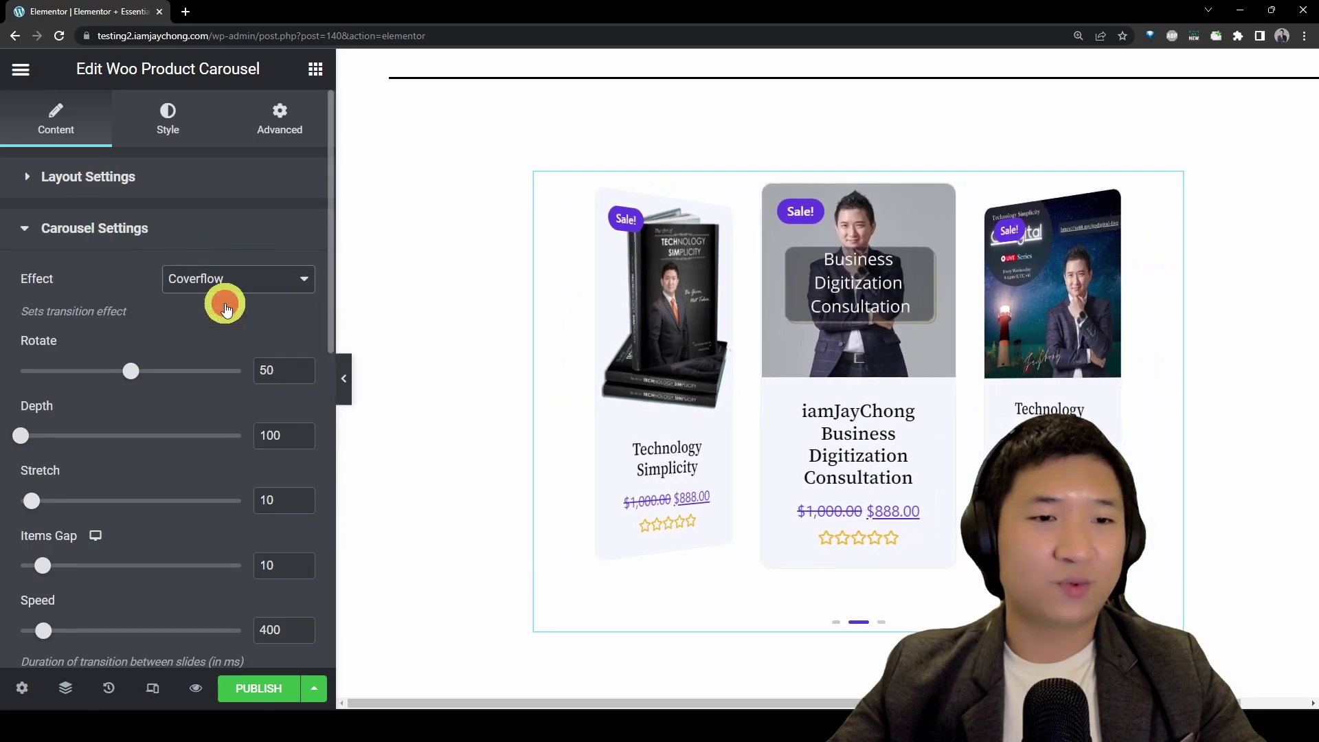
Step: Try the Preset 4 (Lite) card layout, then settle on Preset 1 (Lite)
left_click(171, 177)
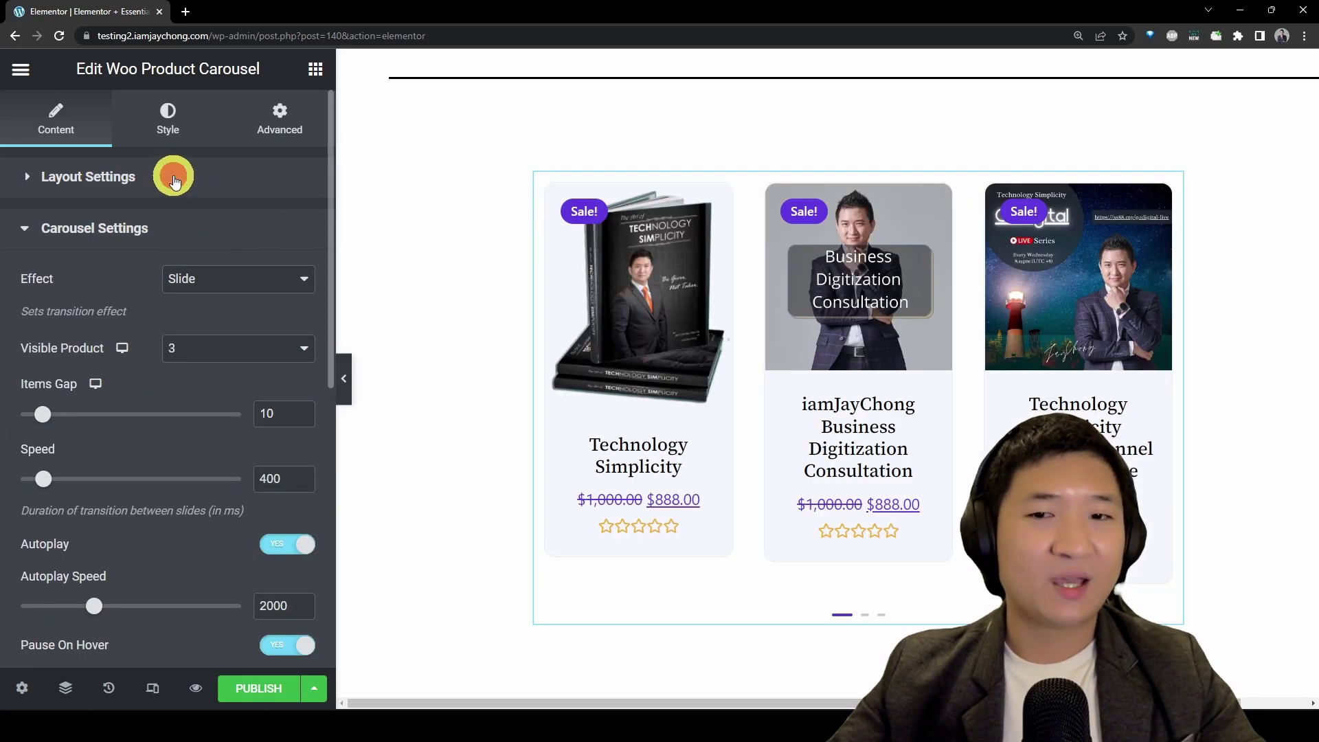
left_click(223, 227)
left_click(227, 294)
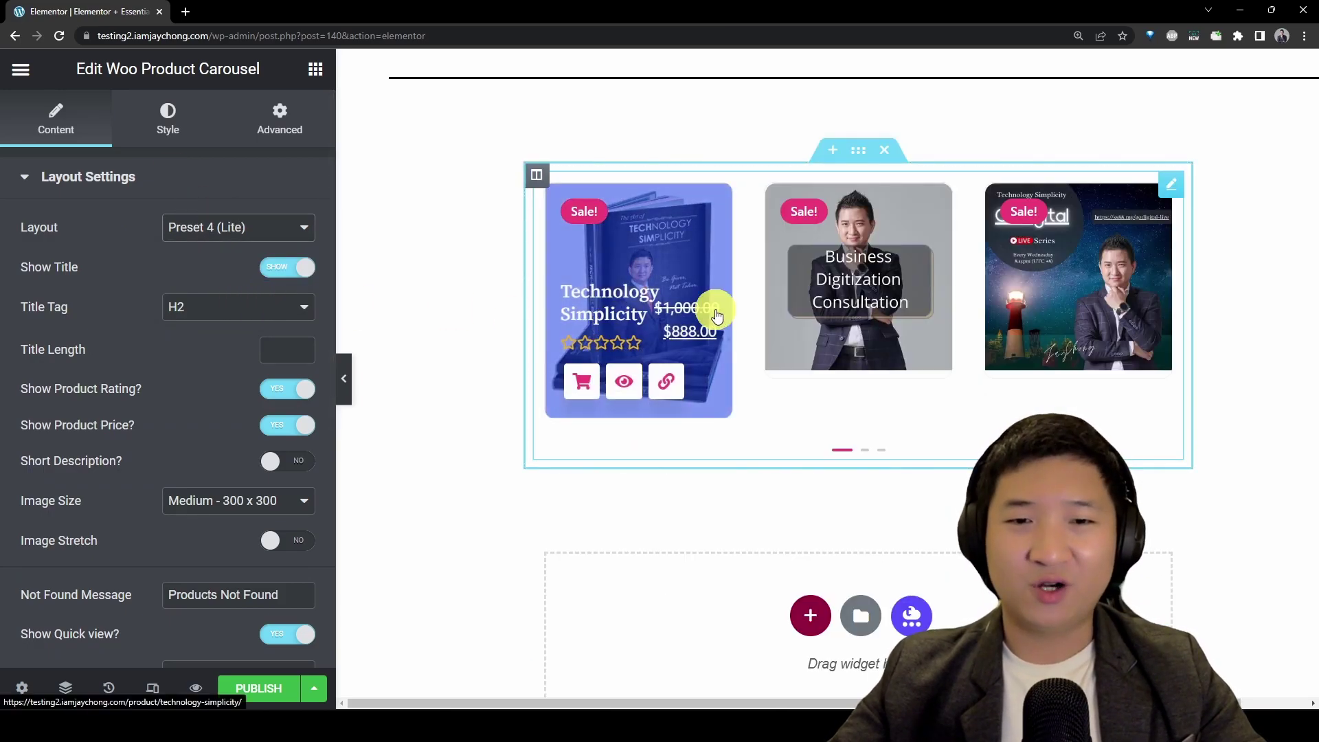
left_click(212, 227)
left_click(224, 252)
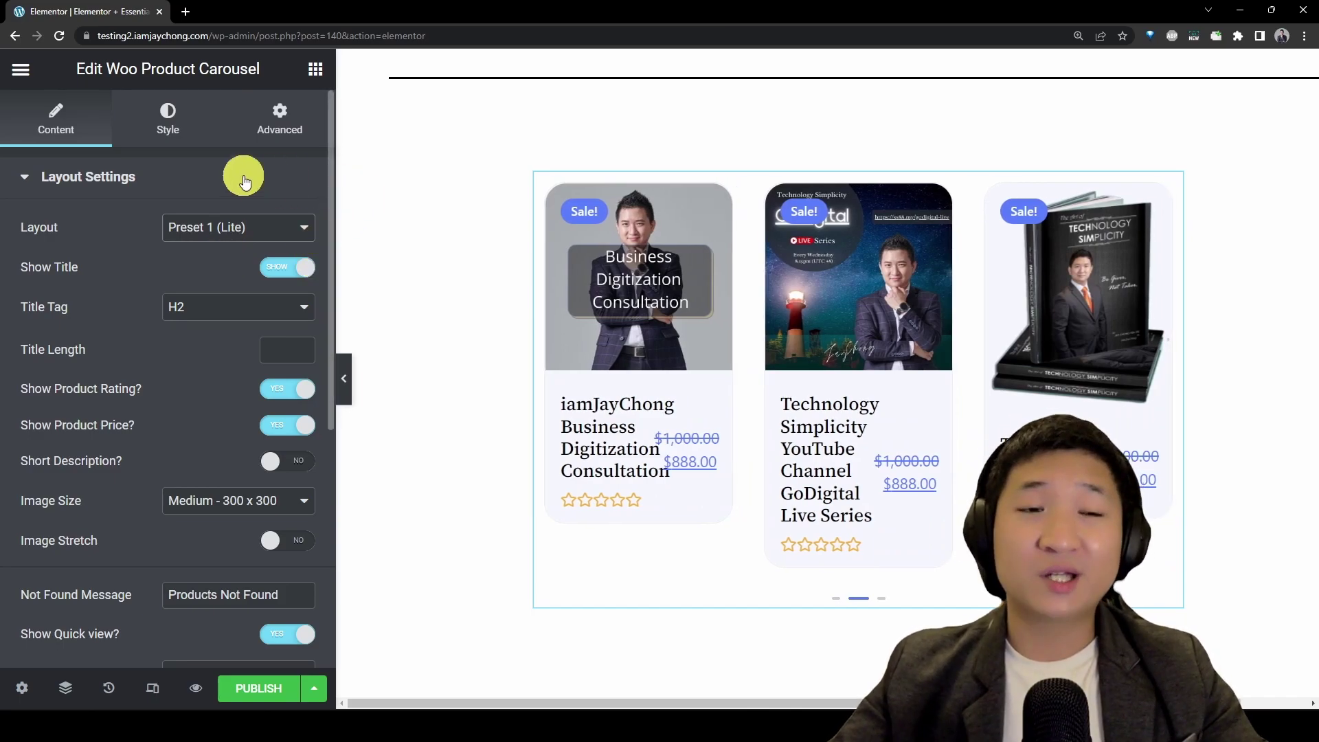
Step: Search widgets for 'post' and drag an EA Post Grid above the product carousel
left_click(316, 70)
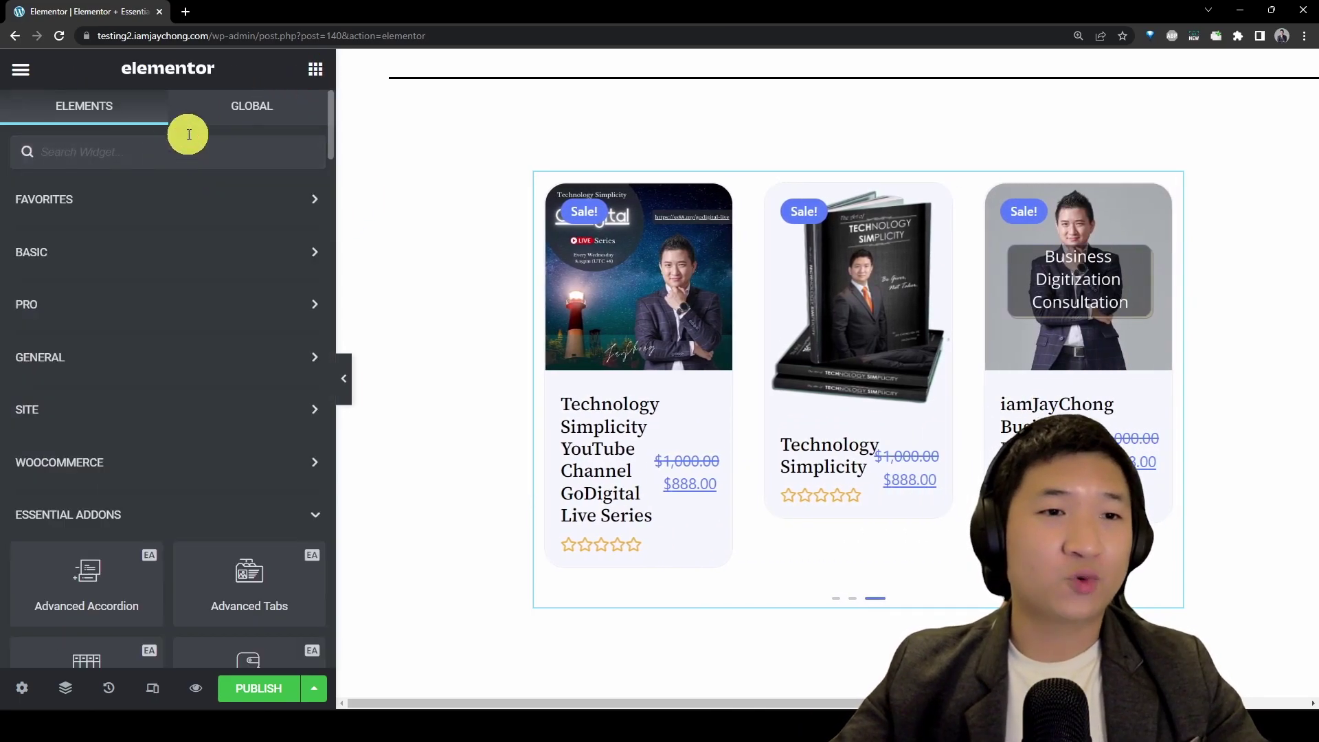
type("post")
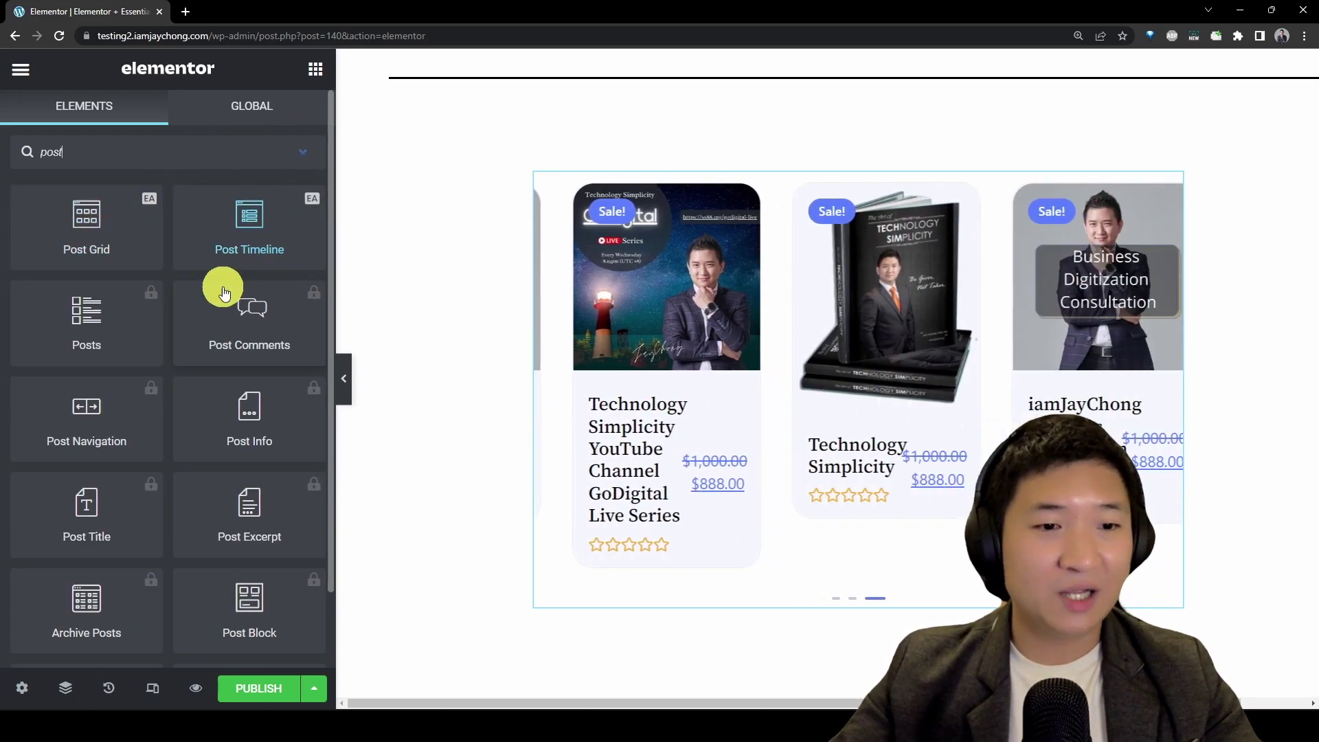
scroll(223, 286, "down", 1)
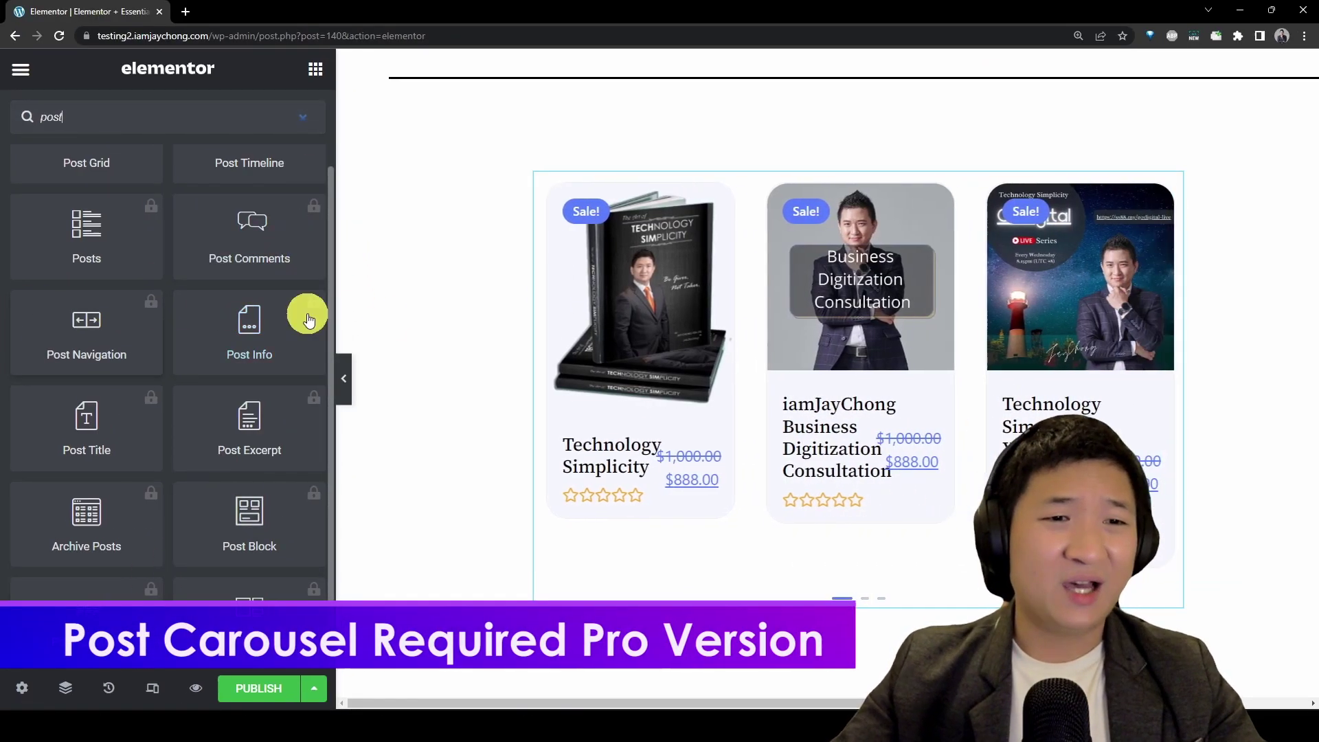
mouse_move(814, 342)
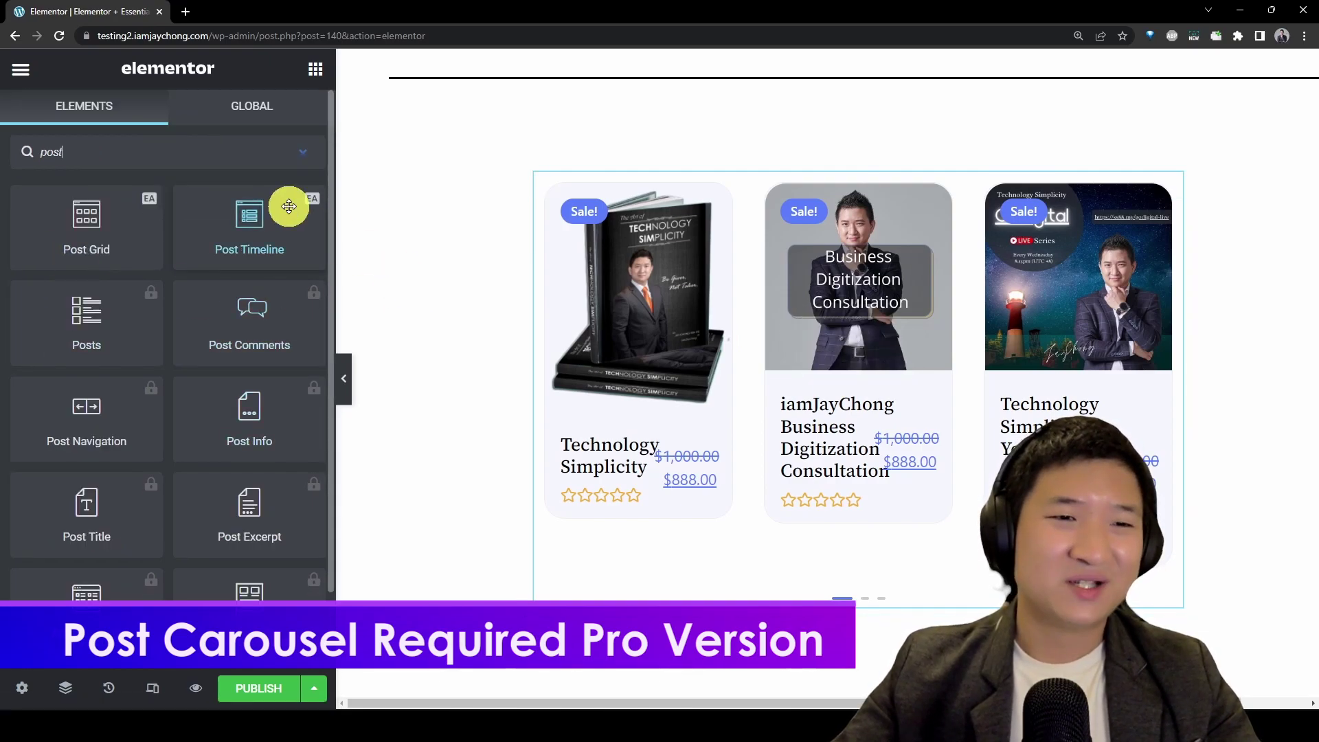
left_click_drag(89, 226, 748, 192)
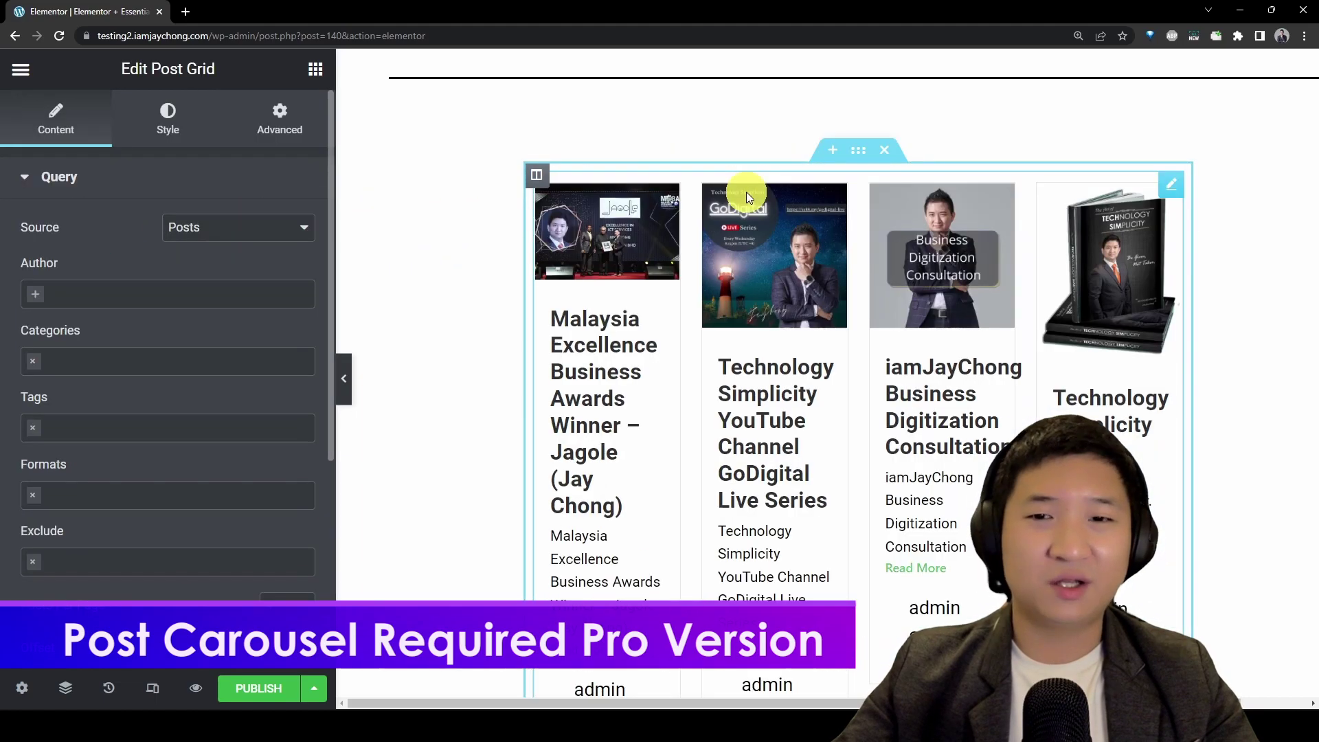
Step: Expand the Post Grid's Layout Settings and set Column to 2
scroll(887, 377, "down", 2)
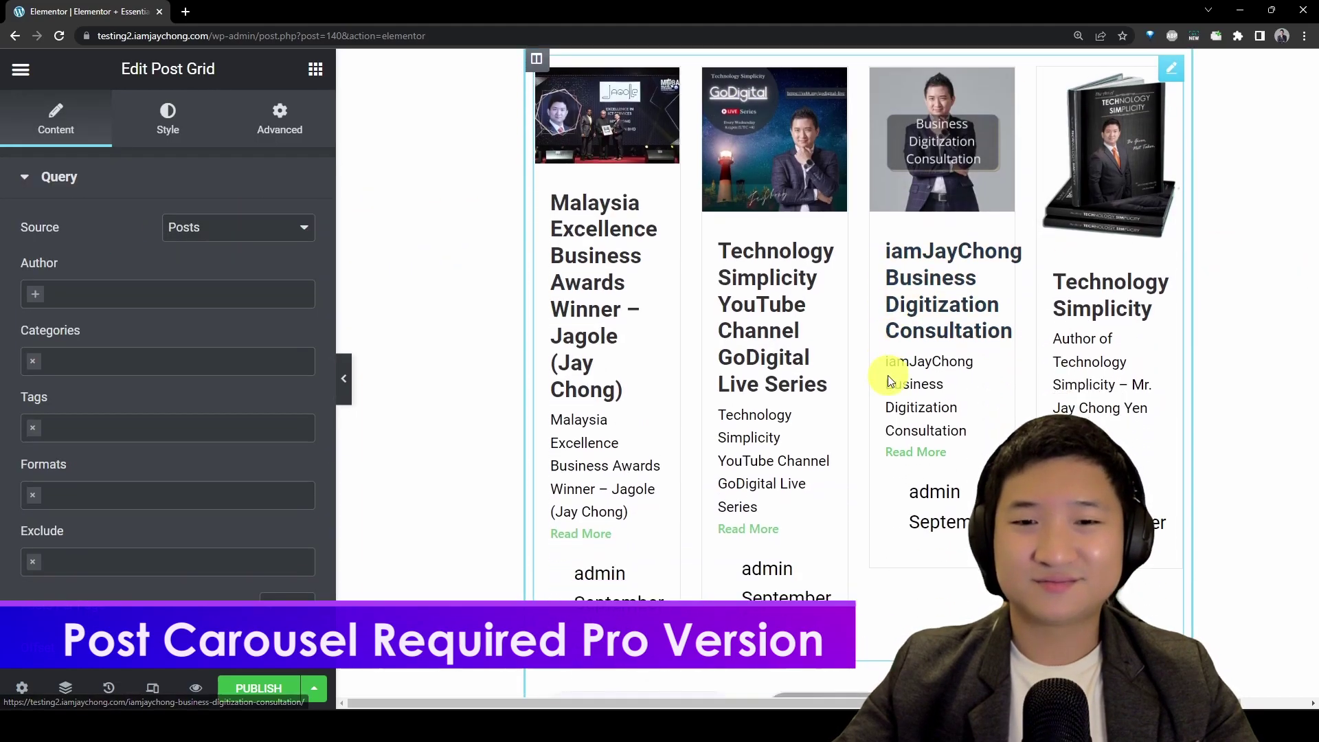
scroll(888, 376, "down", 2)
scroll(888, 376, "up", 5)
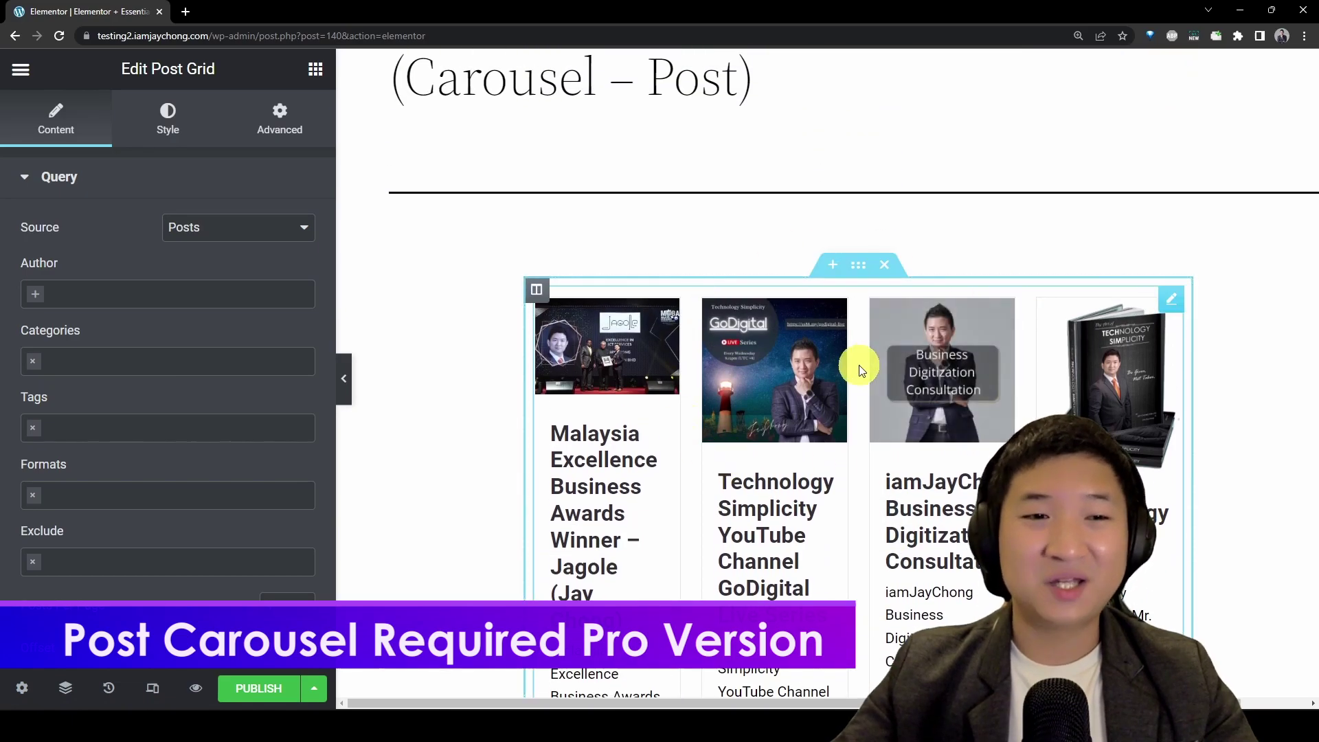
scroll(859, 371, "down", 2)
scroll(234, 326, "down", 5)
left_click(123, 480)
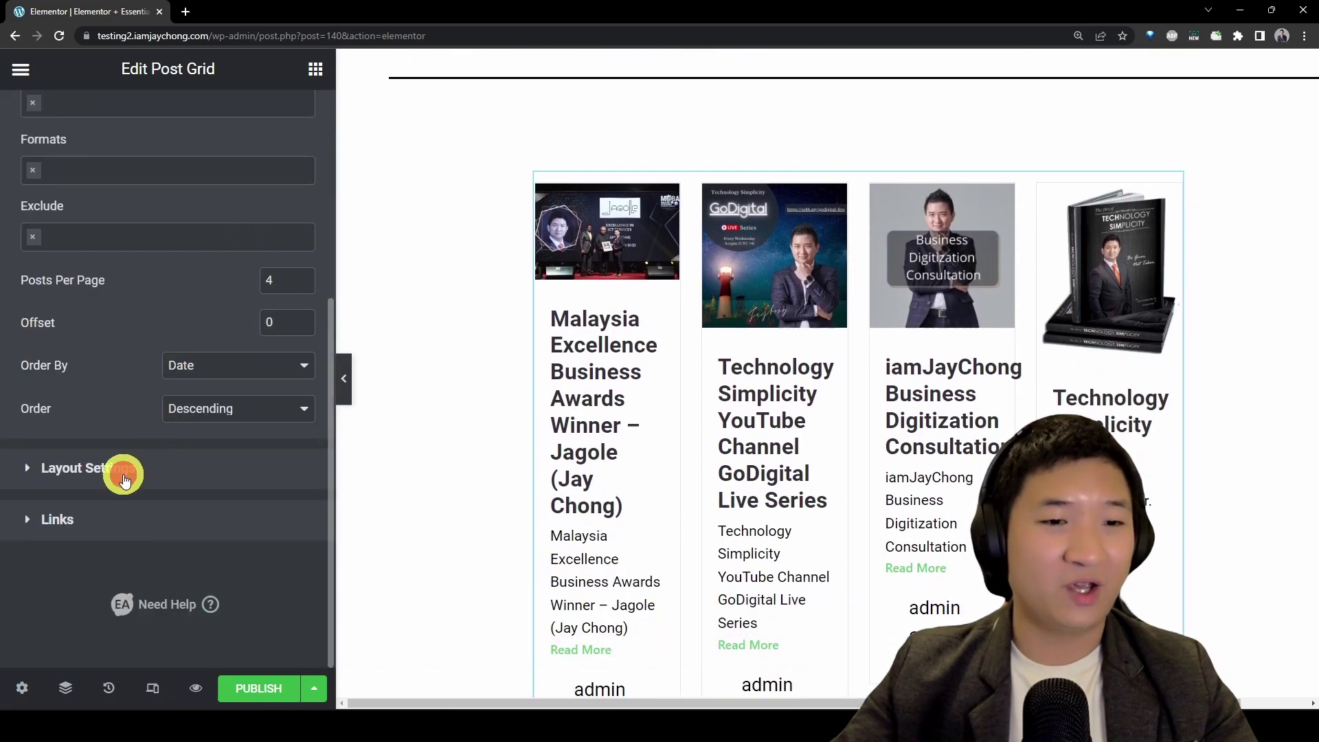
scroll(176, 421, "down", 10)
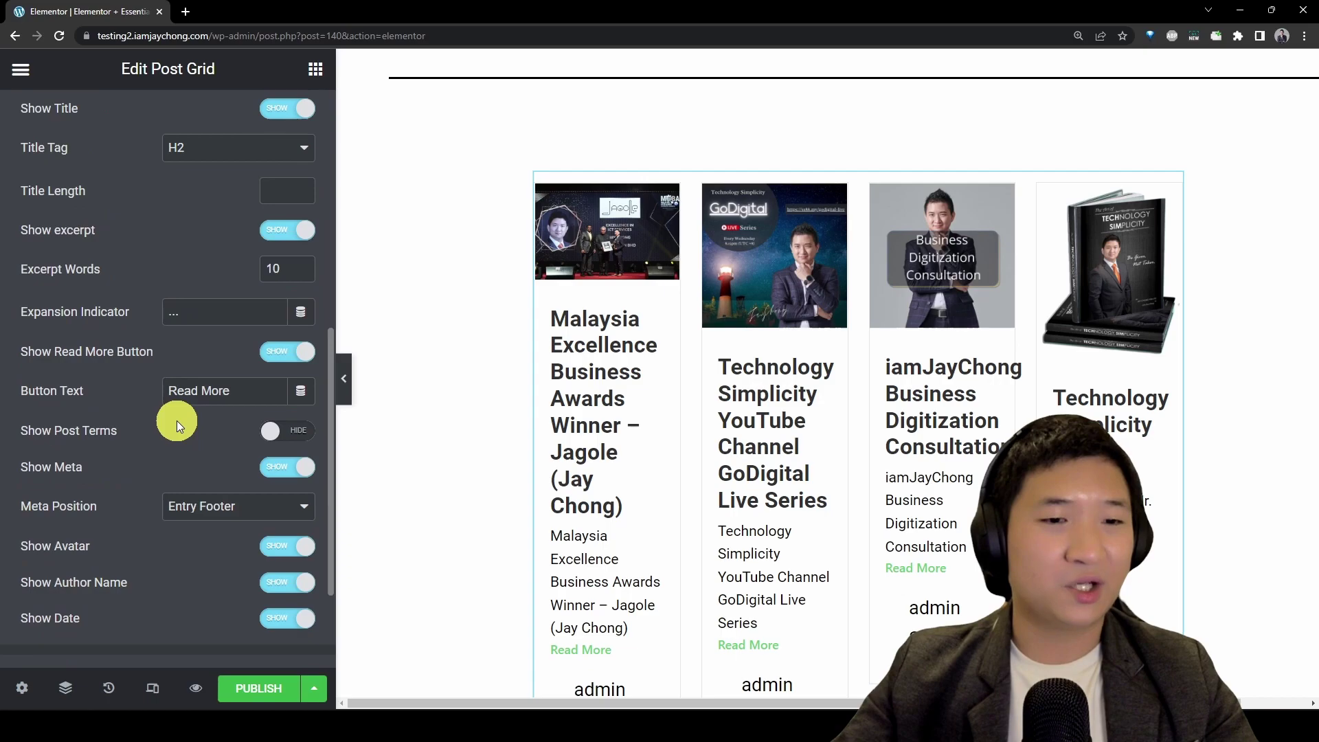
left_click(147, 554)
scroll(199, 467, "up", 3)
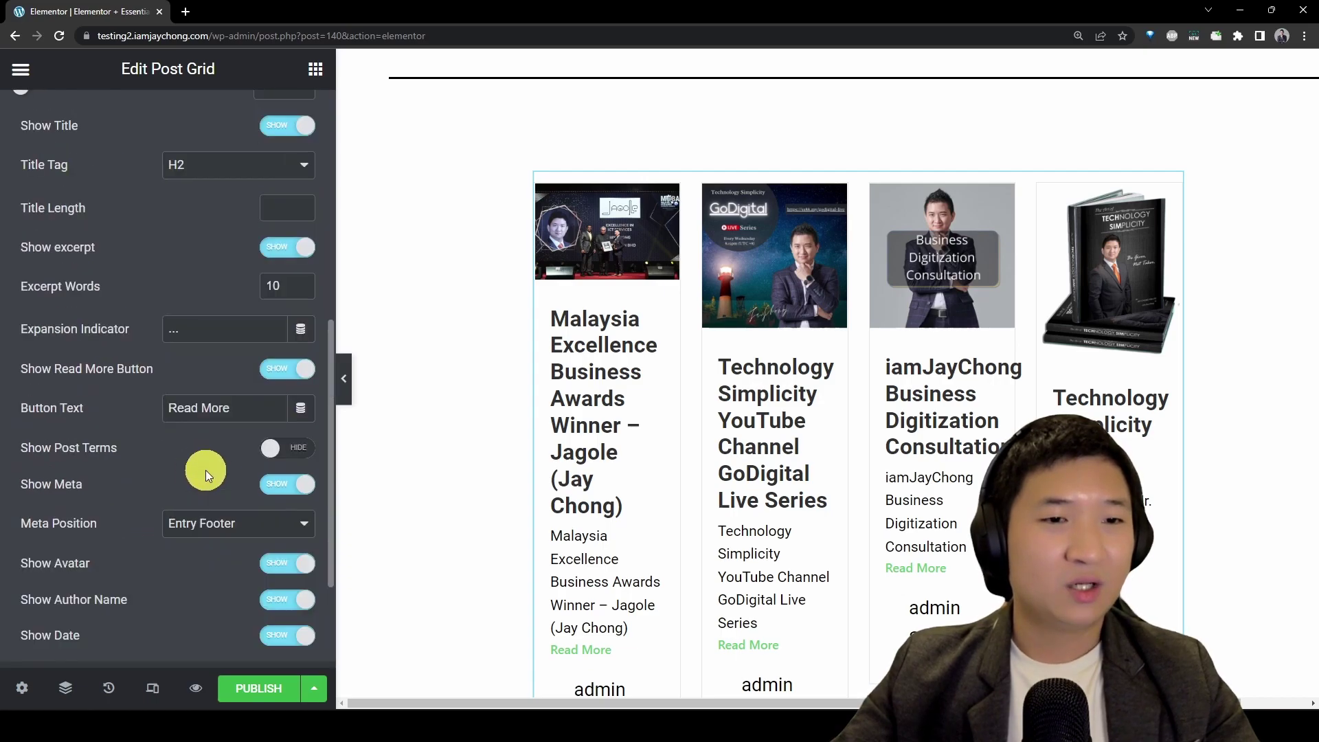
scroll(189, 404, "up", 5)
scroll(192, 399, "up", 3)
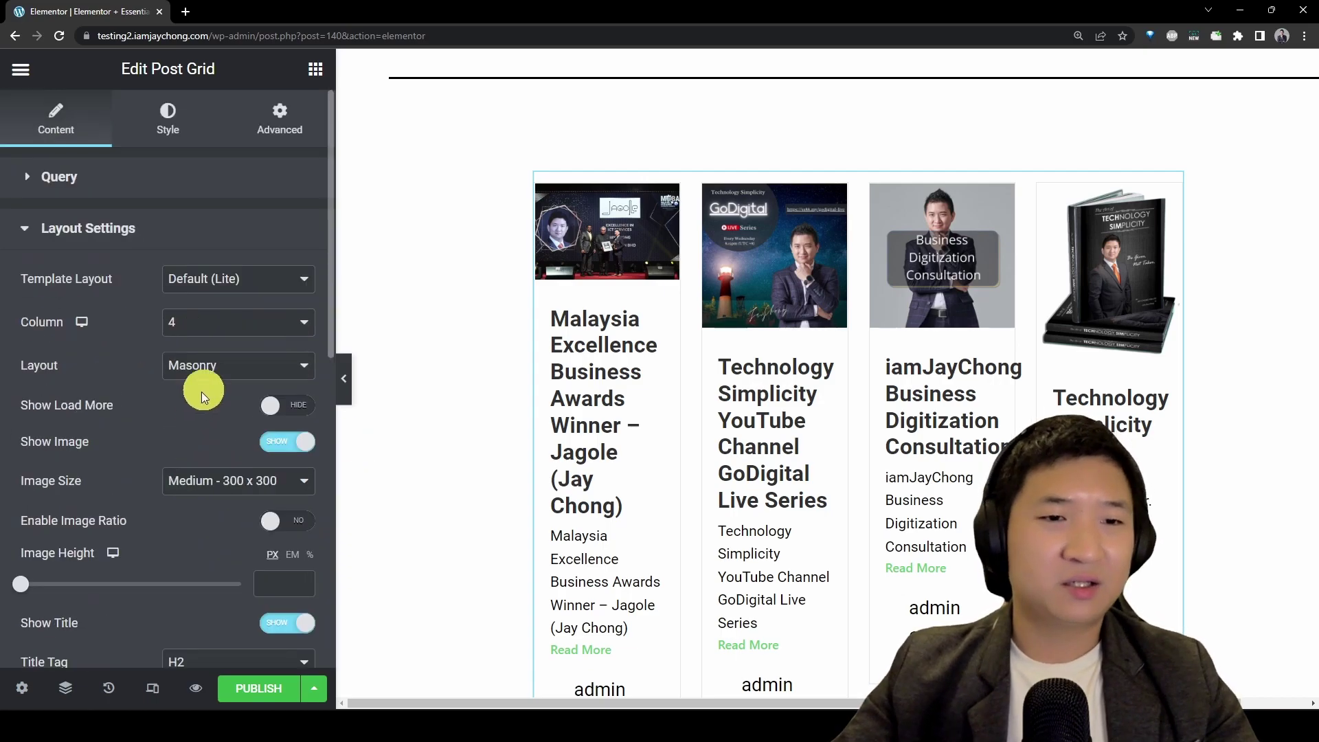
left_click(294, 323)
left_click(241, 364)
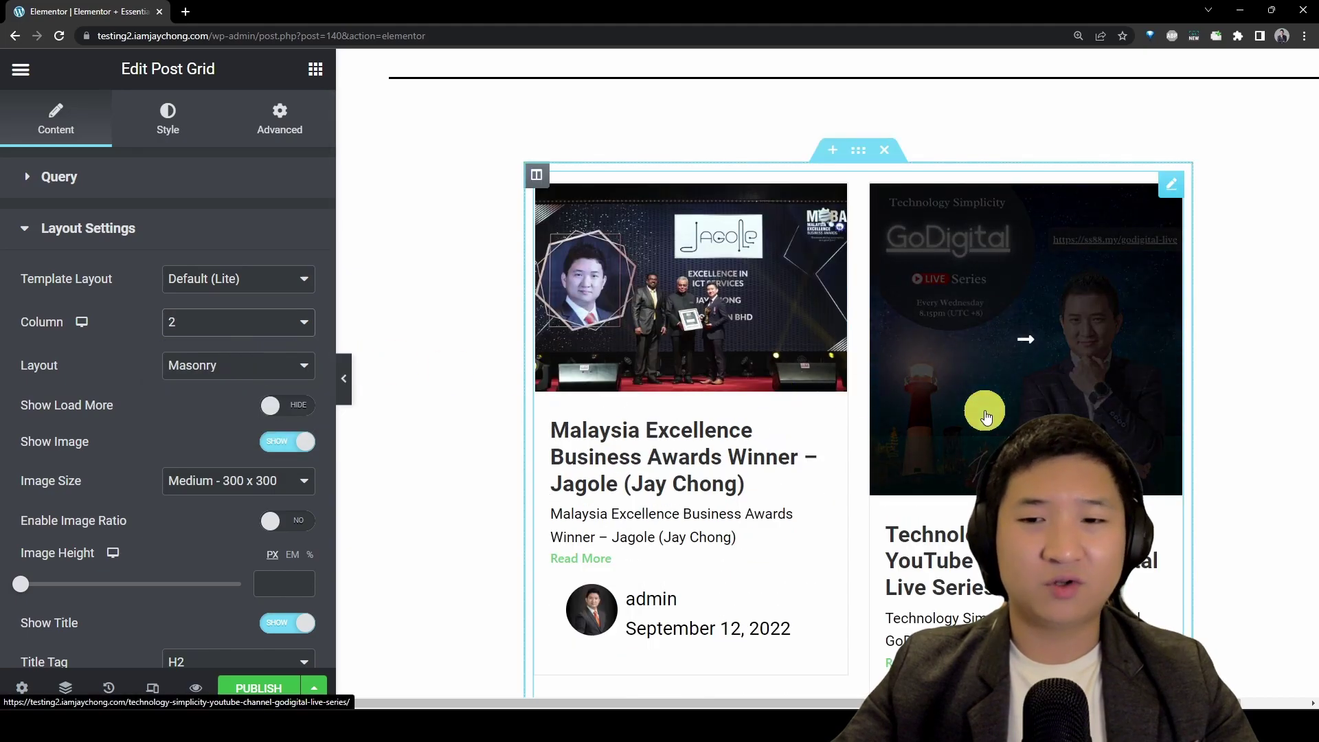
Step: Review the grid's settings, expanding and collapsing the Query section
scroll(789, 224, "down", 8)
scroll(1070, 355, "down", 3)
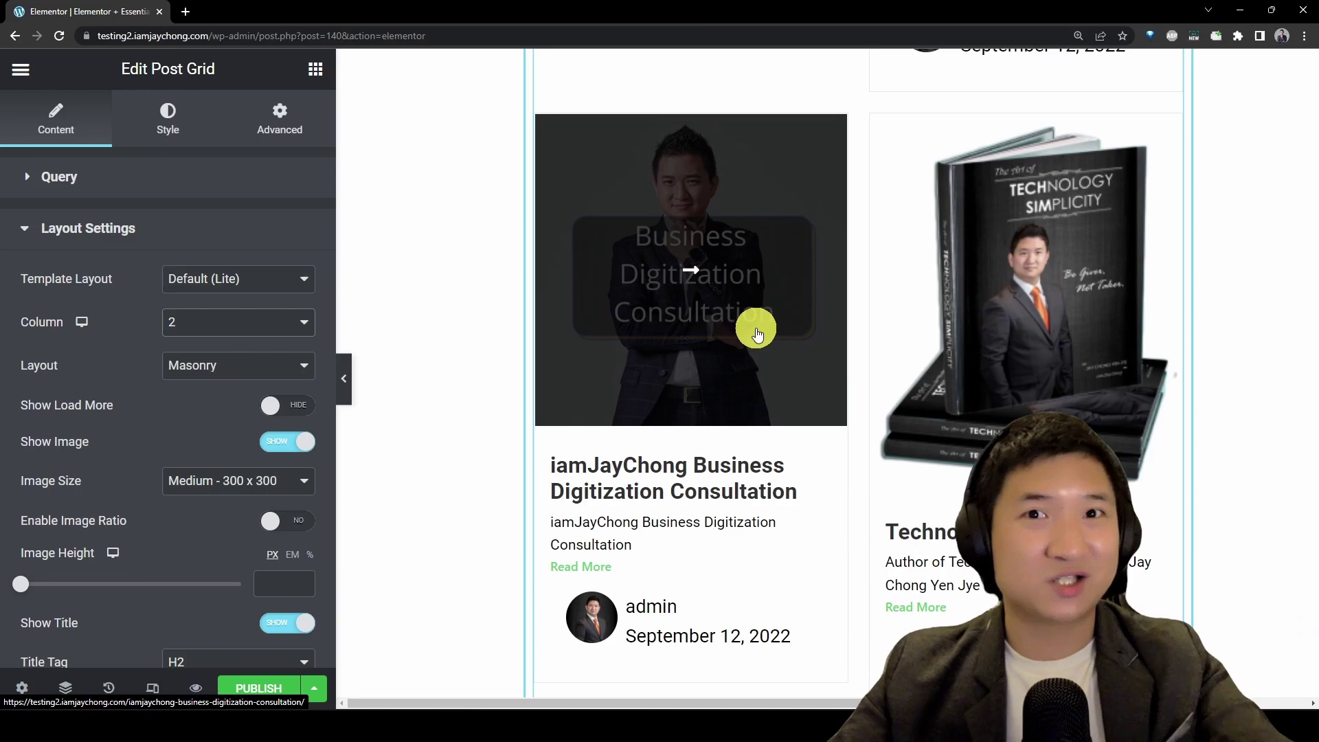
scroll(811, 389, "down", 2)
scroll(811, 389, "down", 8)
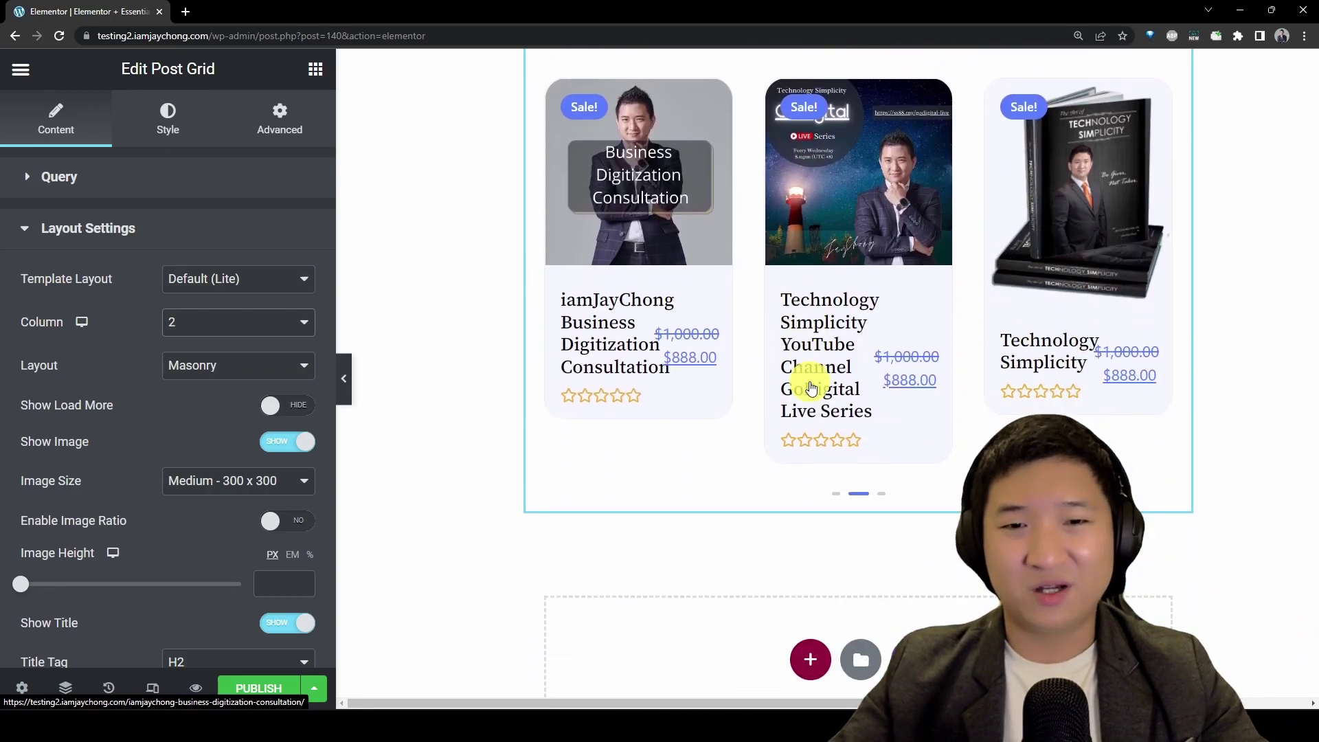
scroll(737, 488, "up", 8)
scroll(737, 488, "down", 3)
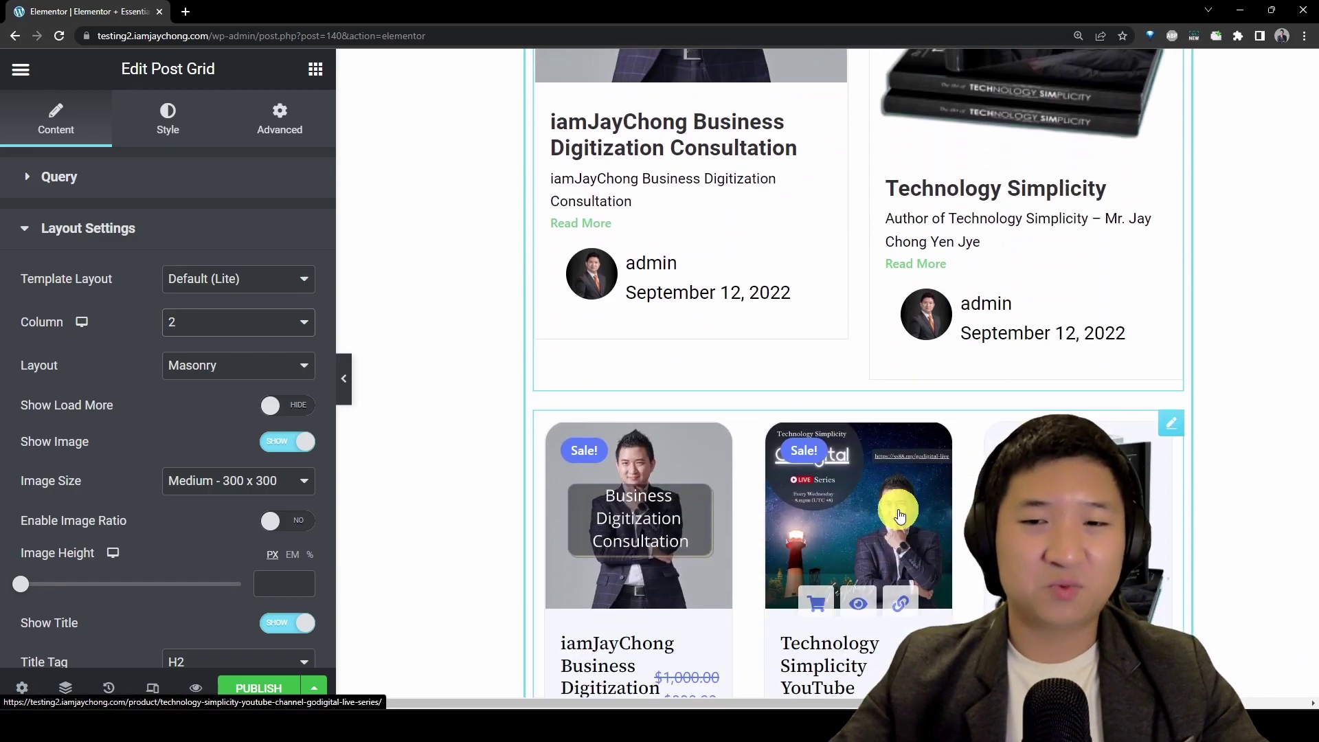
scroll(1001, 382, "up", 5)
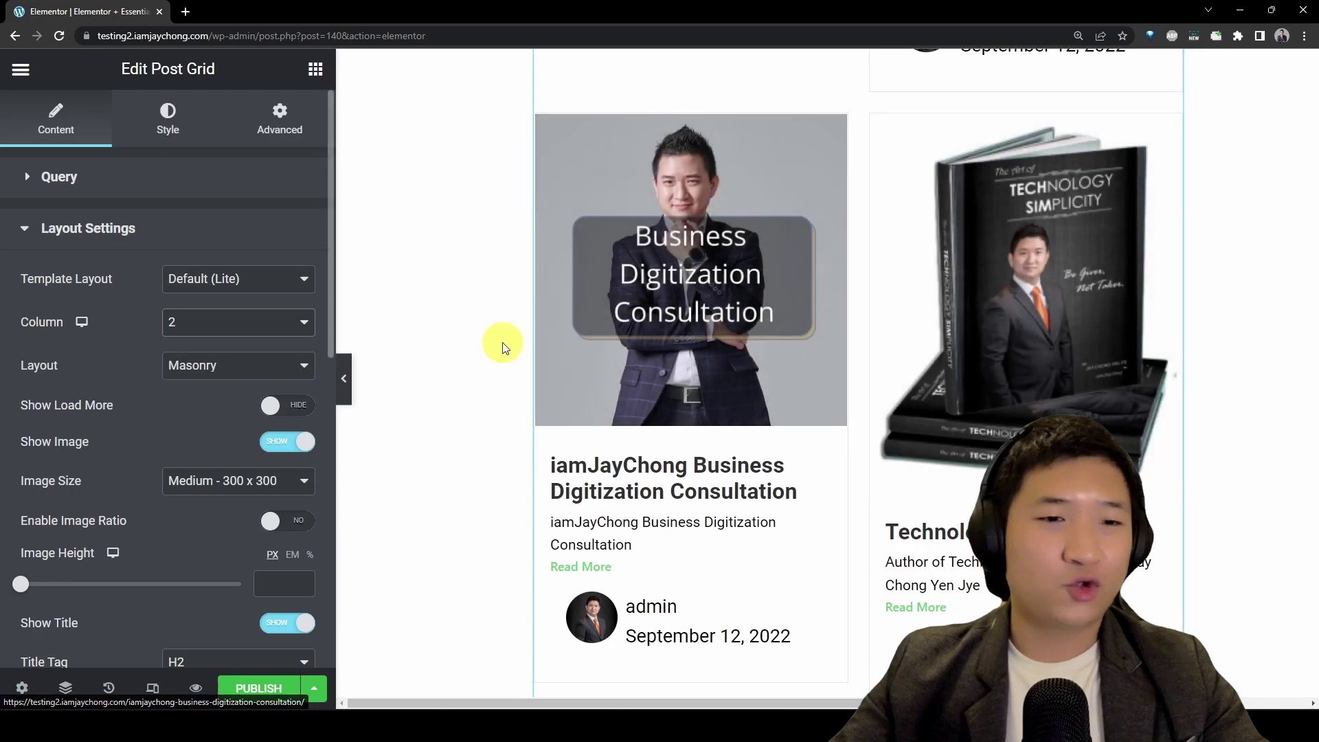
scroll(195, 384, "down", 2)
scroll(195, 383, "down", 4)
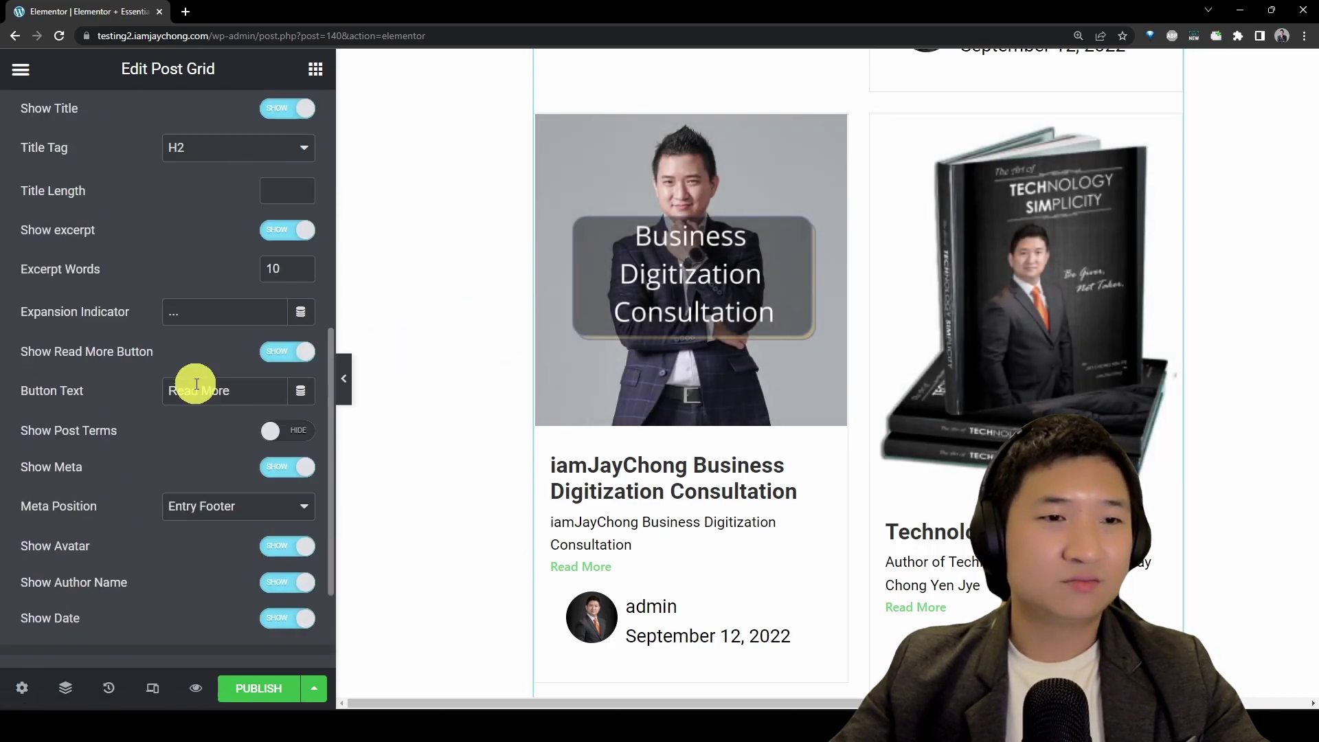
scroll(197, 383, "up", 2)
scroll(195, 383, "down", 4)
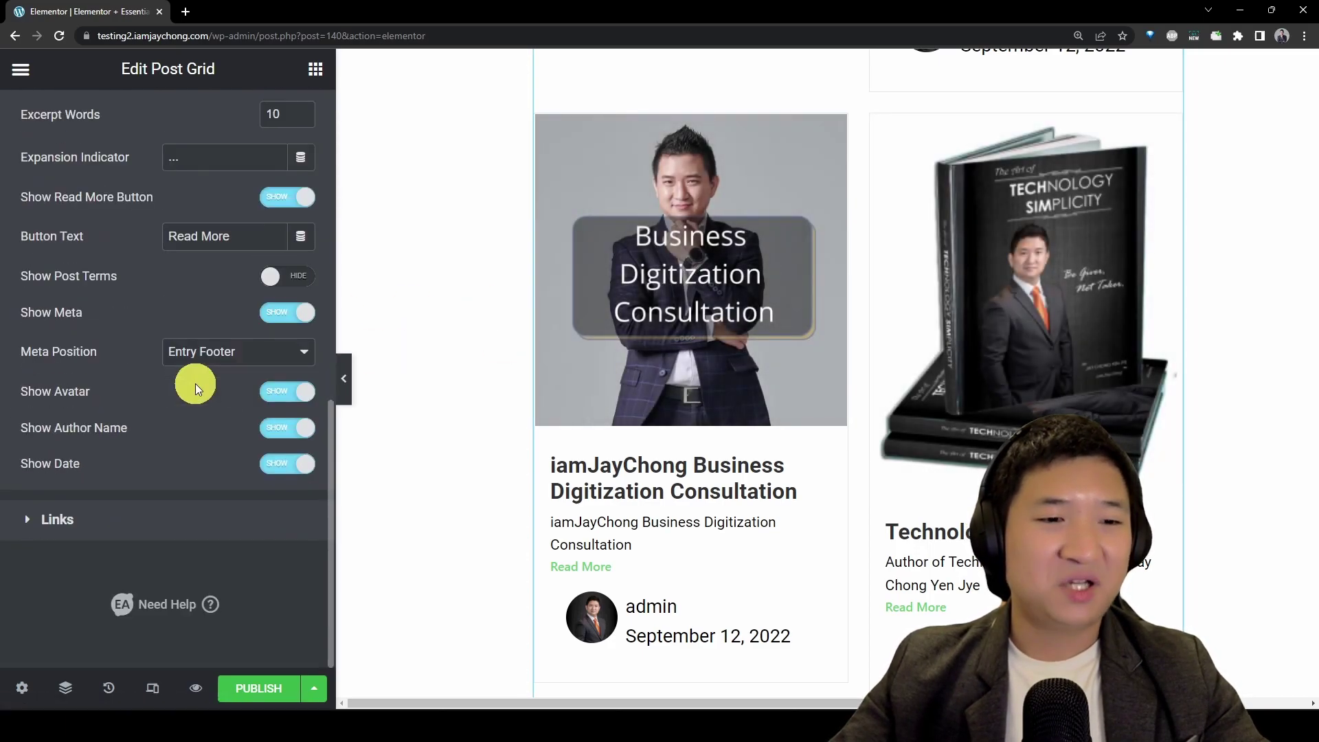
scroll(195, 383, "up", 8)
left_click(248, 181)
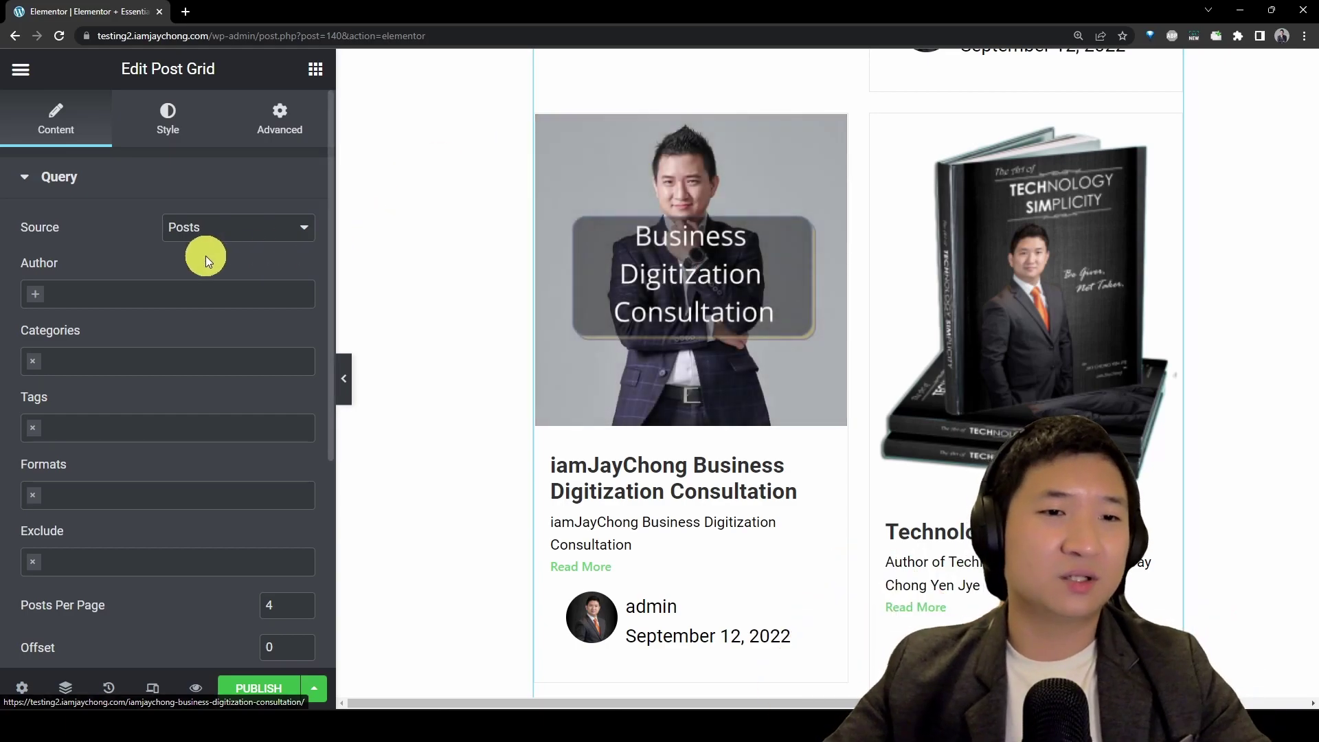
left_click(226, 198)
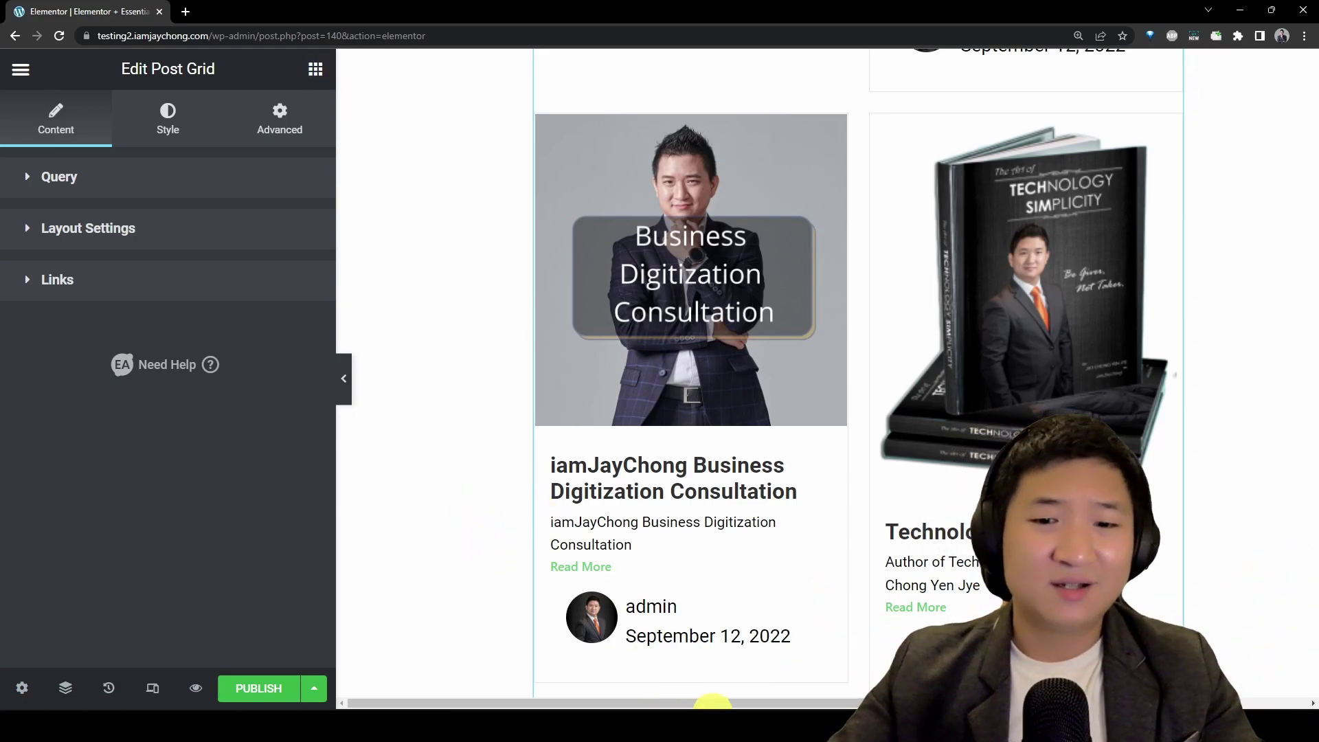
Step: Switch to the Essential Addons website and jump to its plugin pricing section
mouse_move(696, 715)
left_click(626, 657)
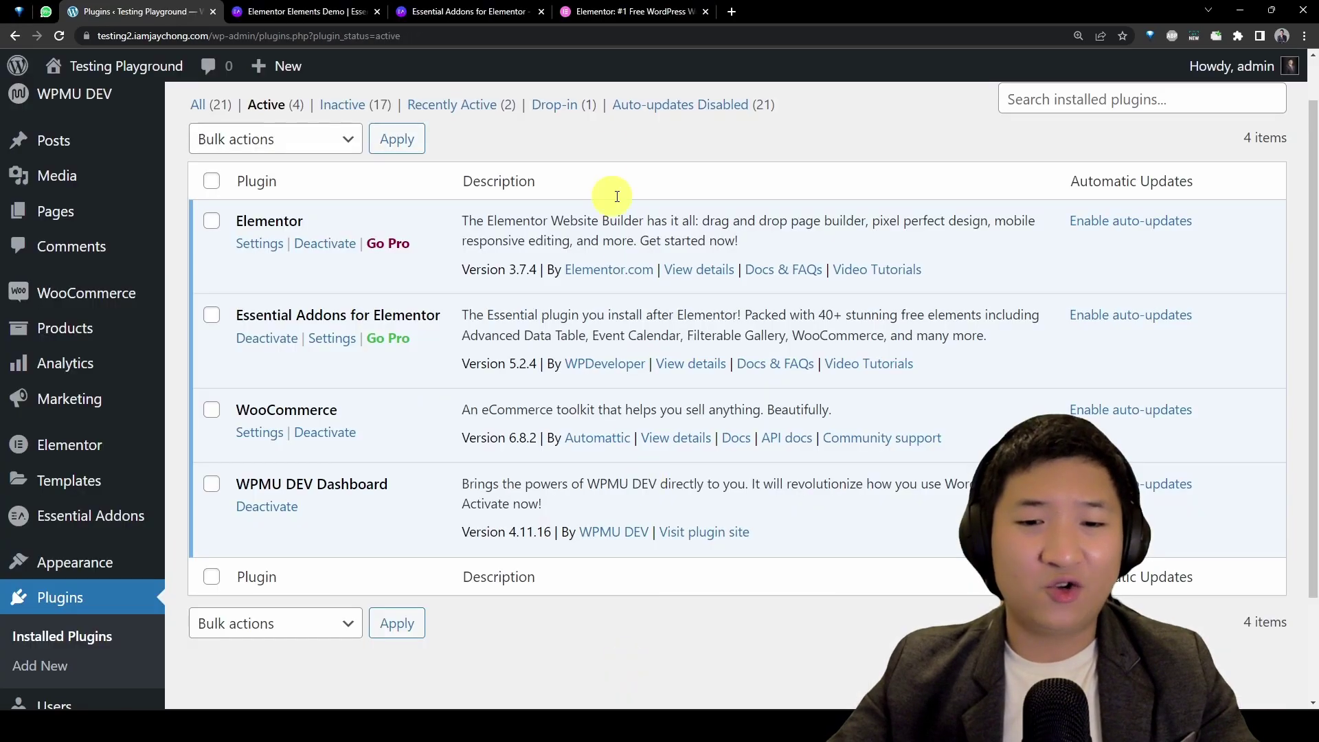
left_click(632, 11)
left_click(456, 11)
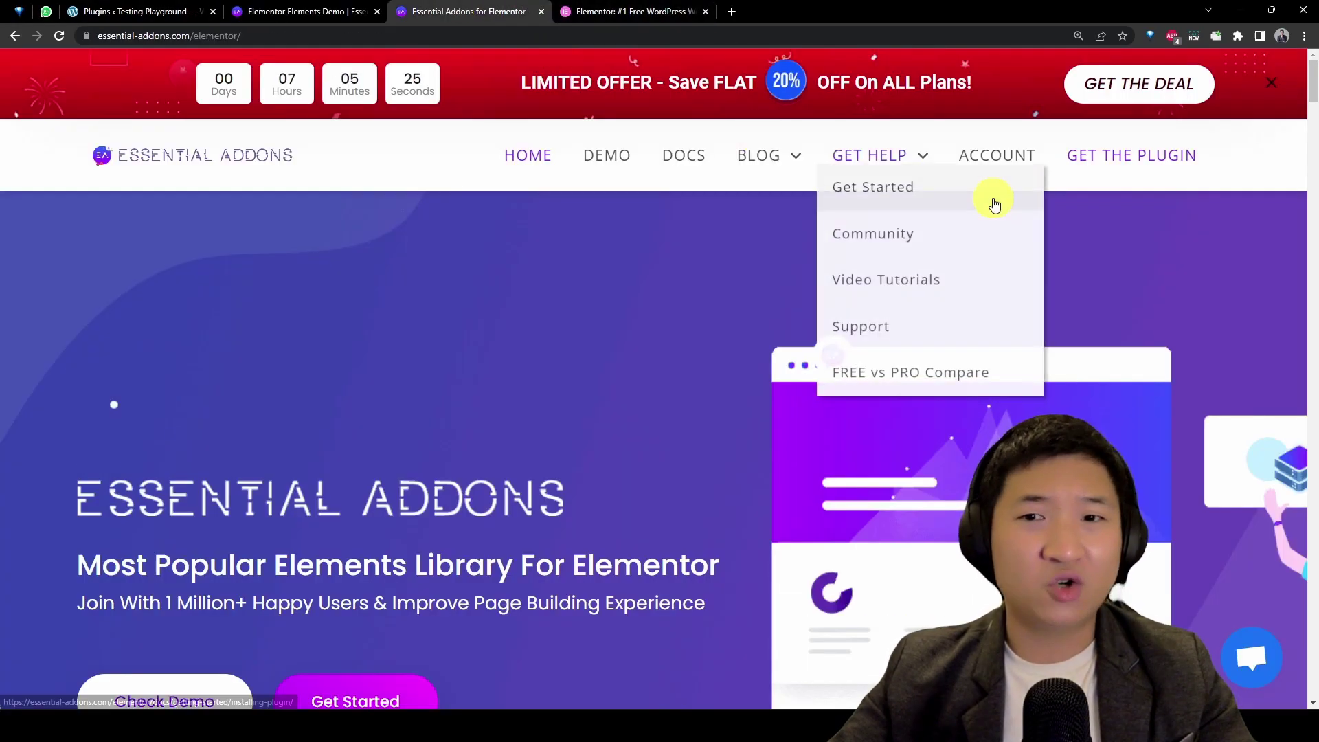
left_click(1142, 167)
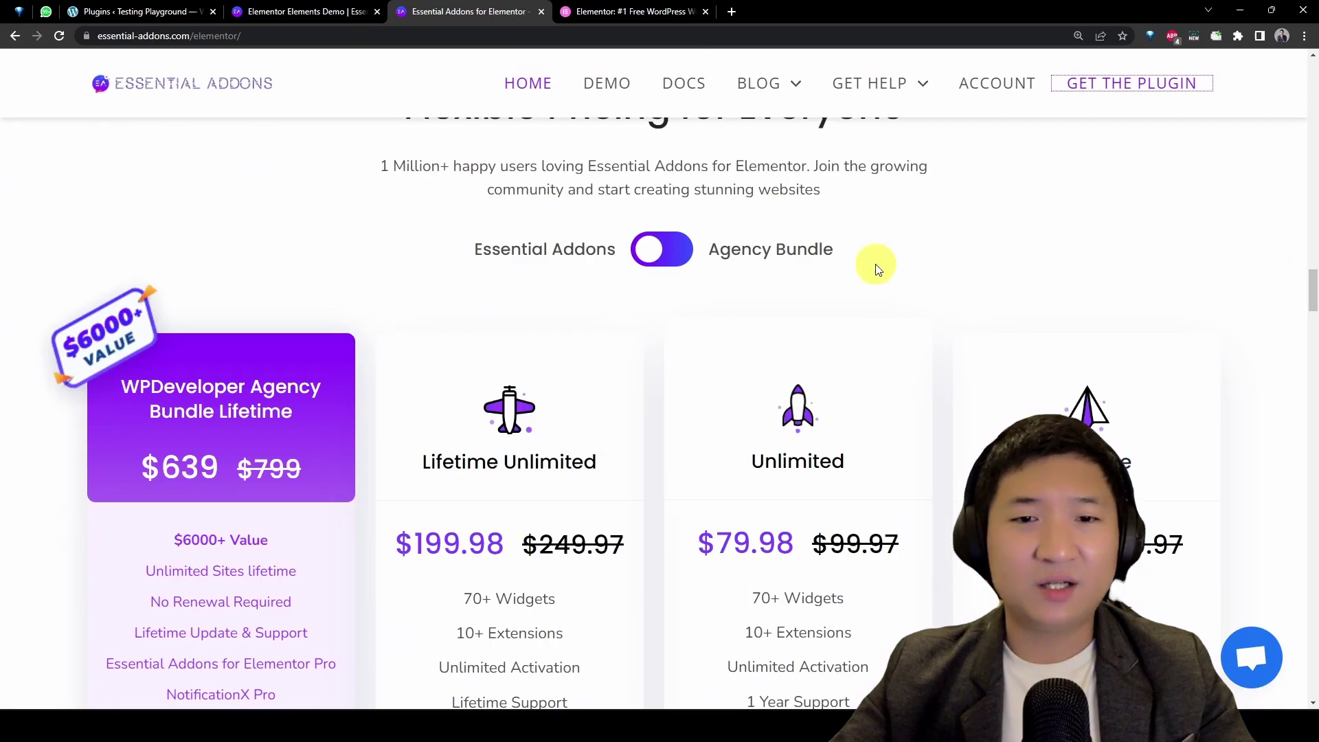
Step: Highlight the Lifetime Unlimited plan name and its No Renewal Required benefit
scroll(677, 323, "down", 2)
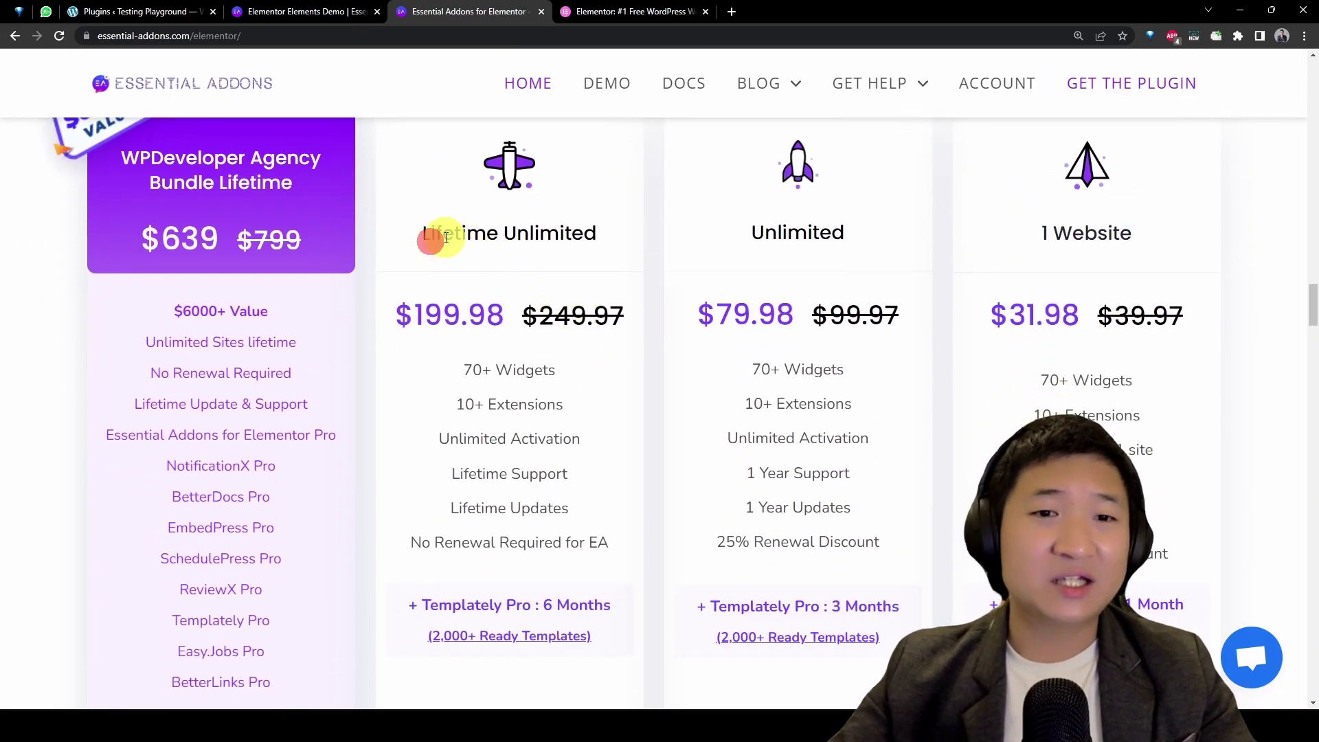
left_click_drag(432, 235, 633, 237)
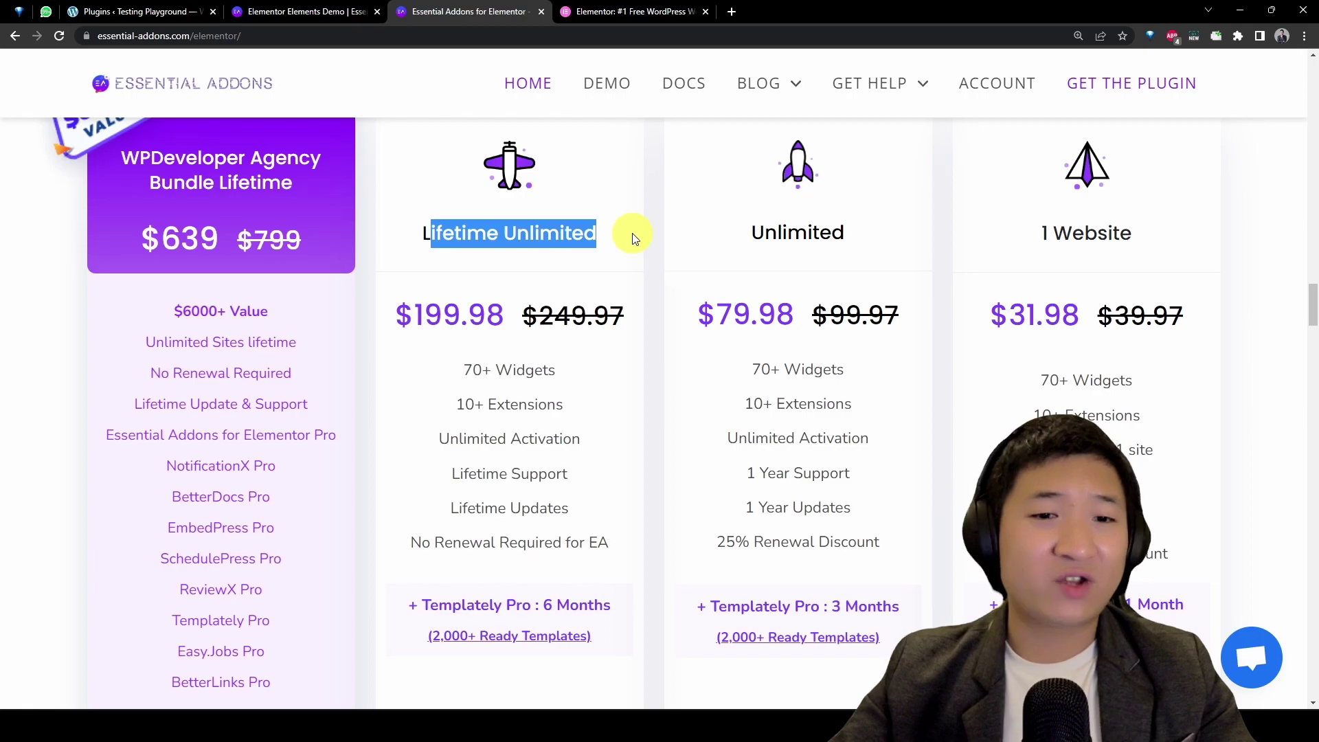
left_click(637, 484)
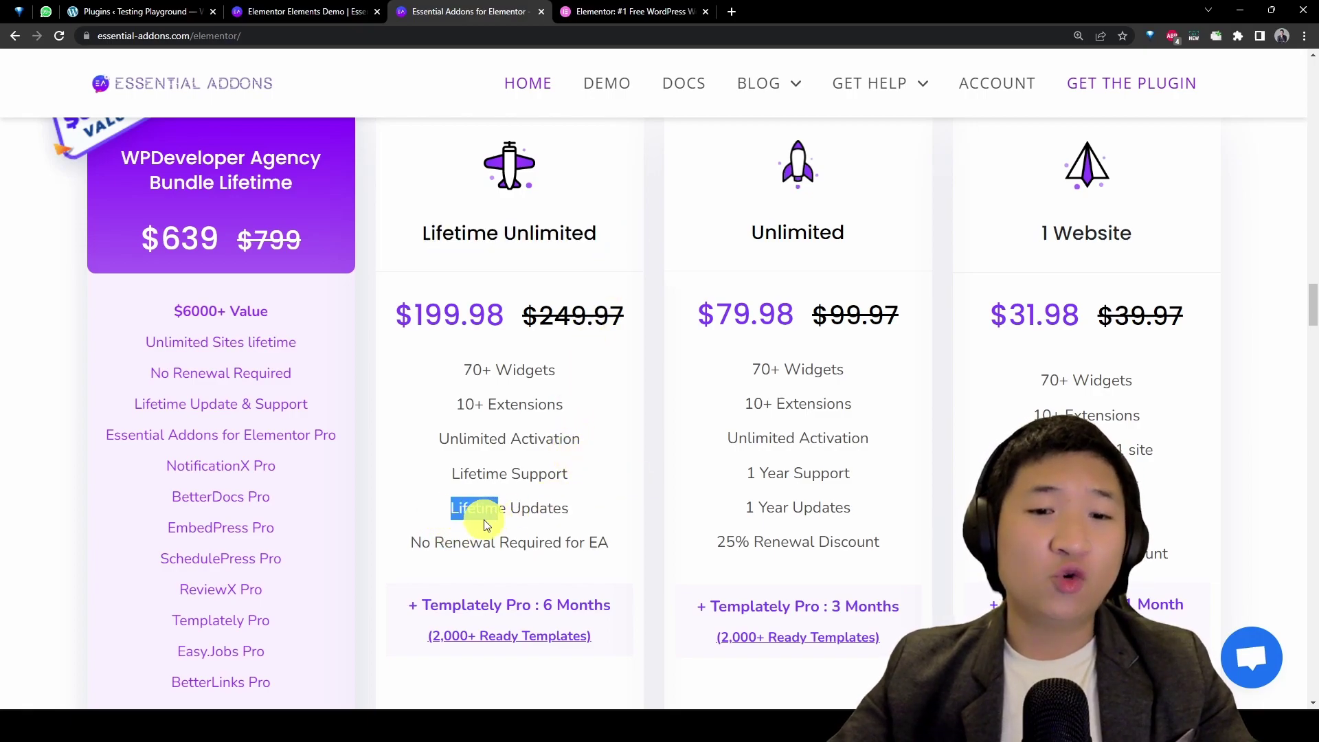
left_click_drag(413, 549, 554, 560)
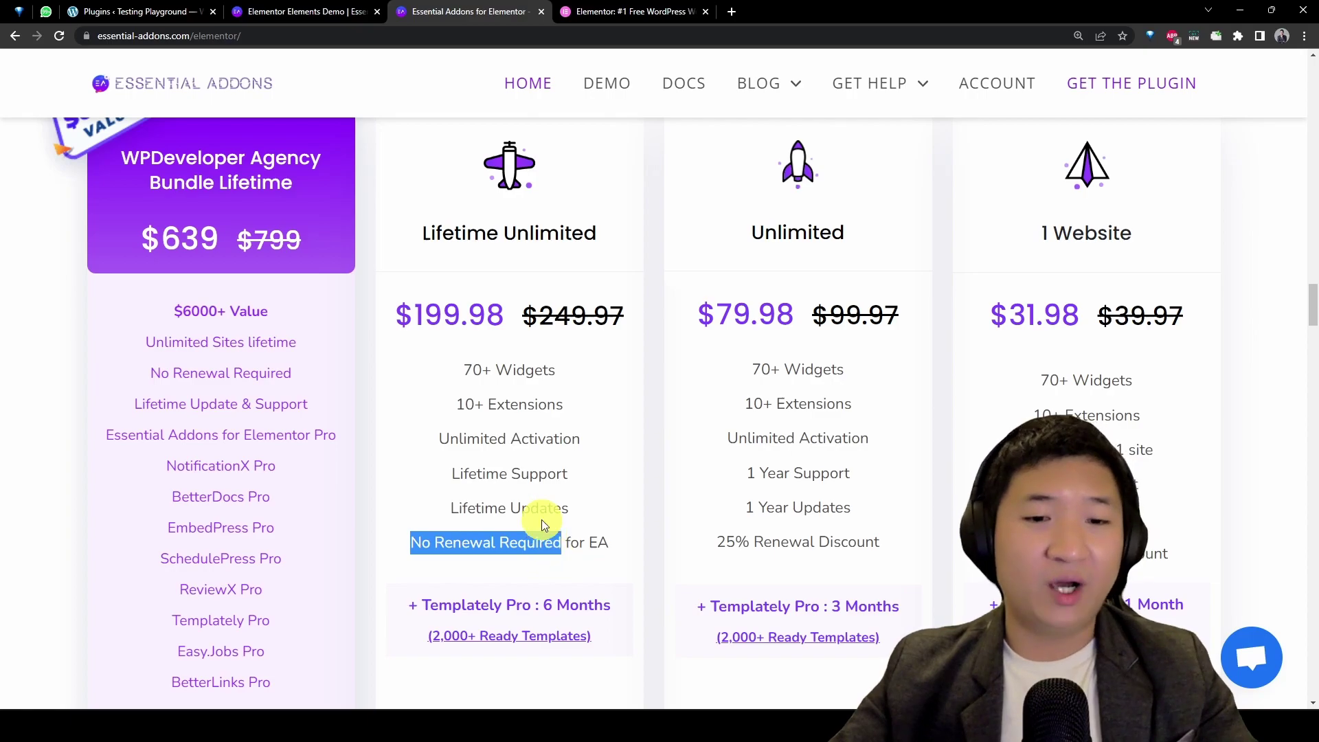
scroll(584, 481, "down", 2)
left_click_drag(450, 358, 600, 393)
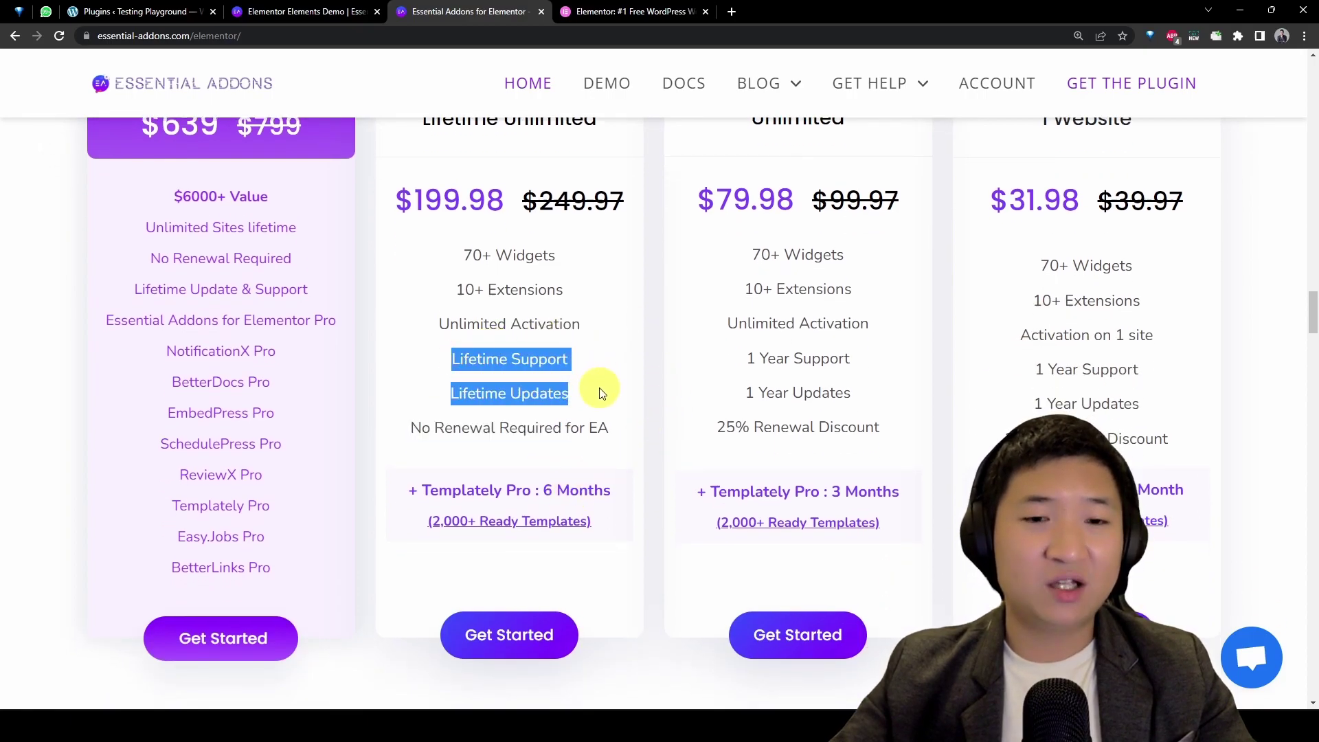
Step: Highlight the $199.98 lifetime price and the bundle's $639 and $799 prices
left_click(637, 348)
left_click_drag(396, 199, 506, 189)
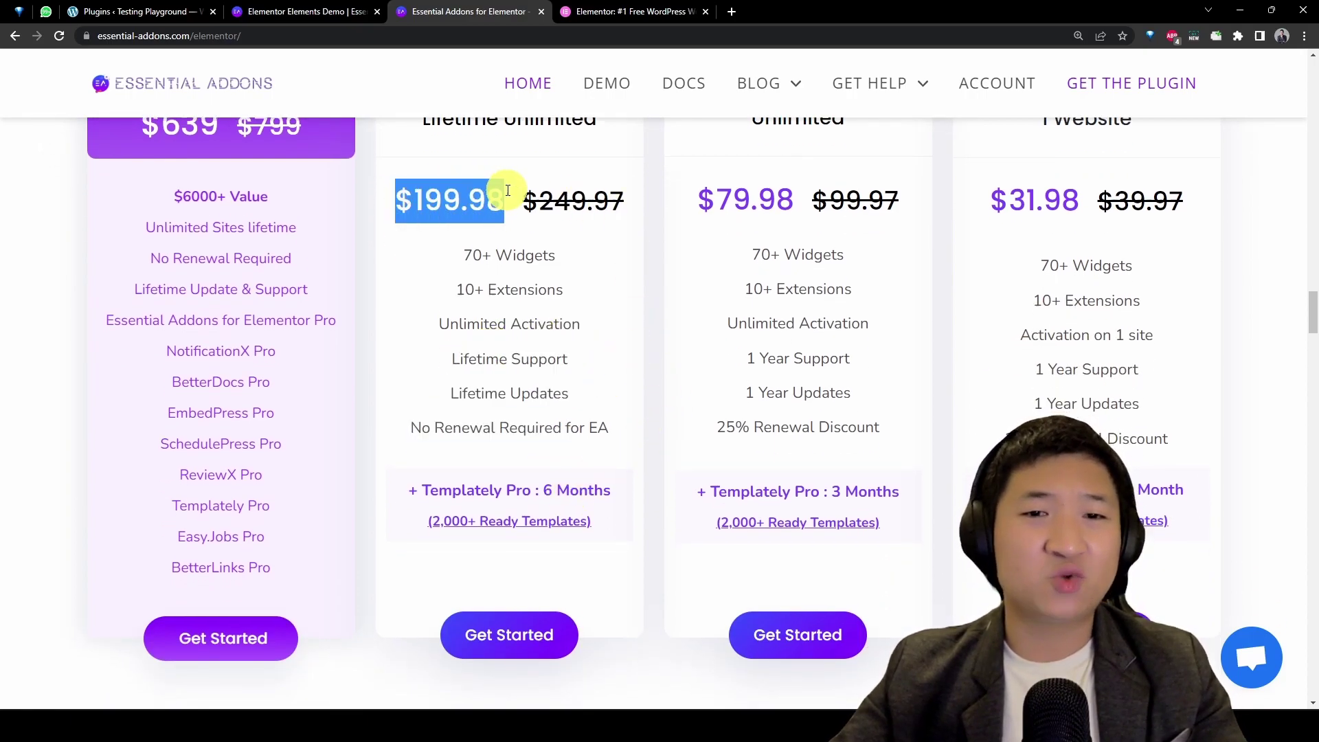
left_click(626, 340)
scroll(627, 339, "up", 2)
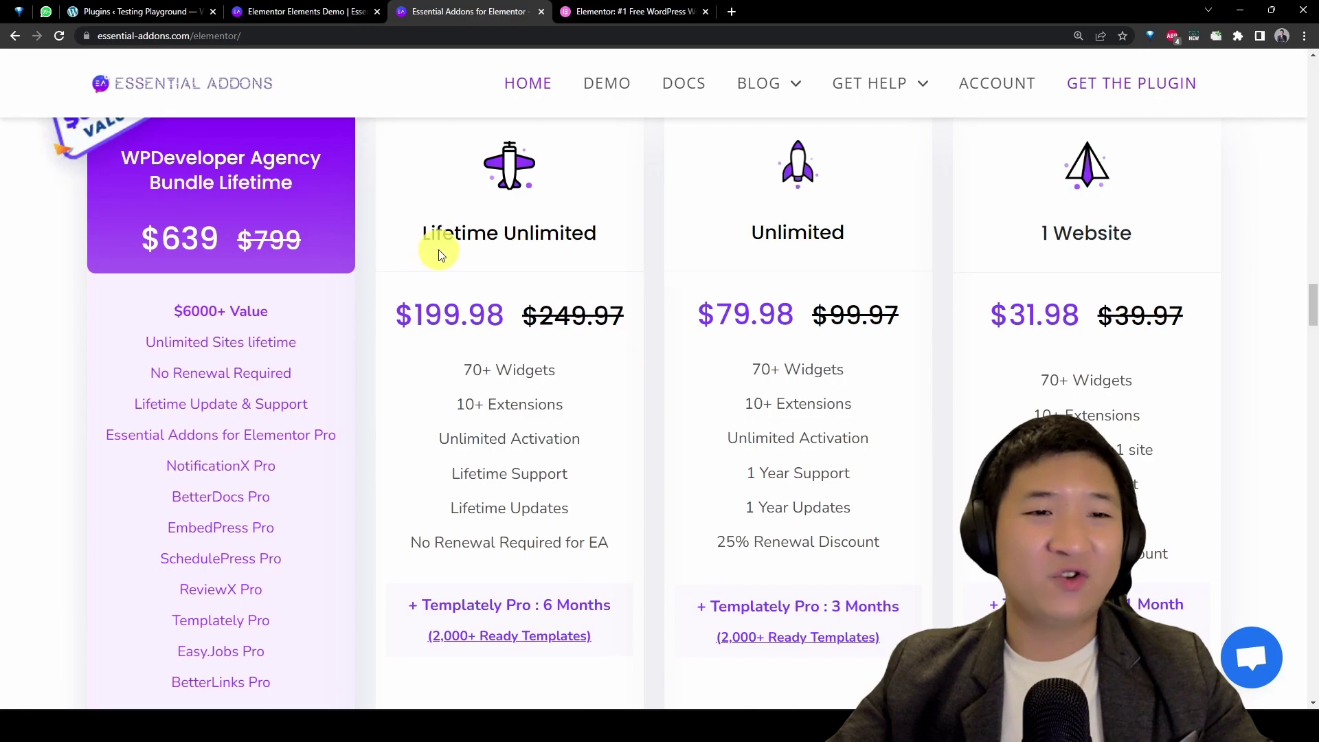
left_click_drag(139, 241, 319, 246)
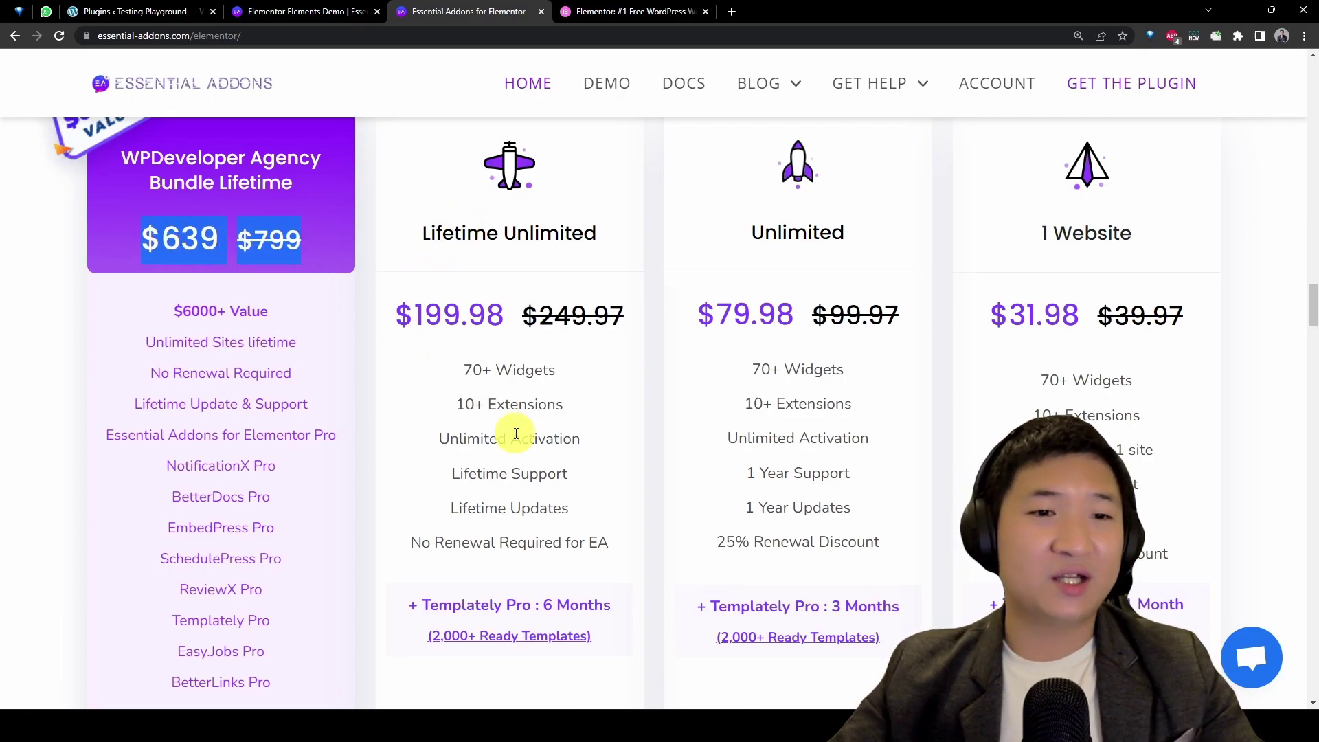
left_click(603, 421)
scroll(604, 419, "down", 2)
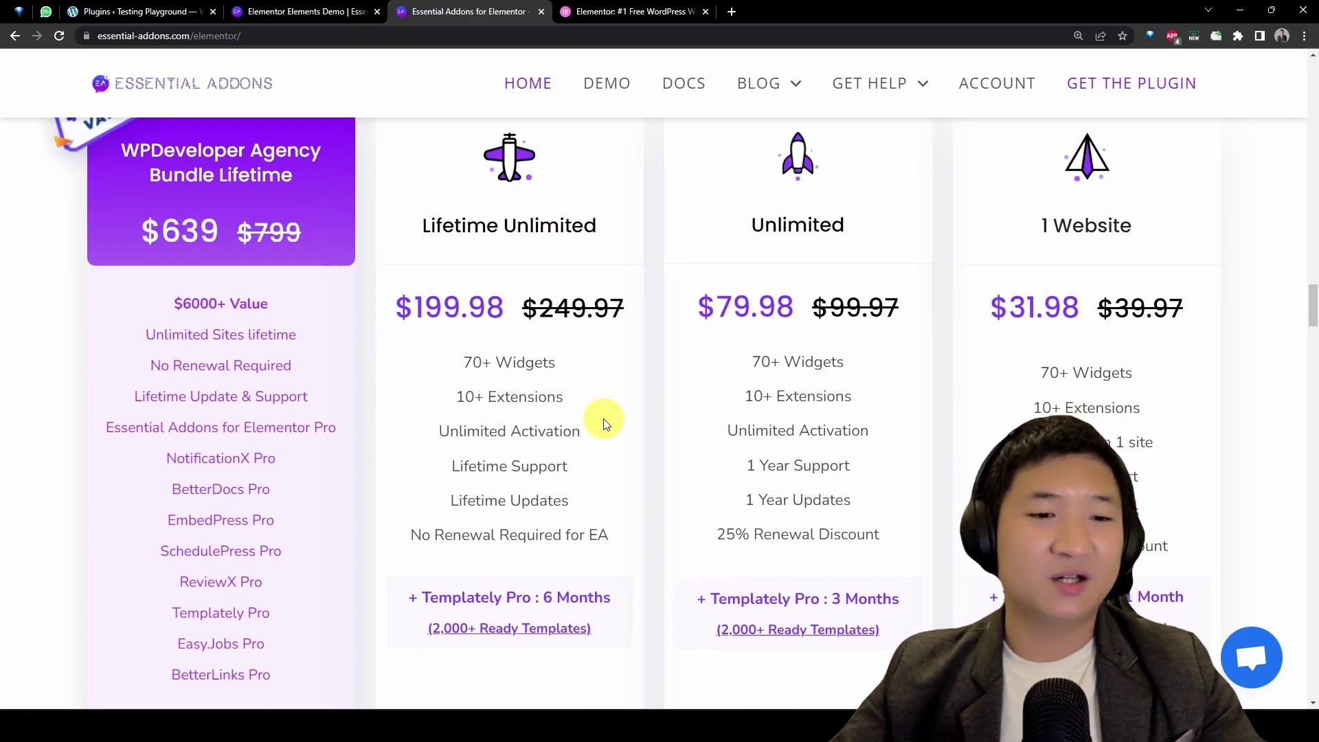